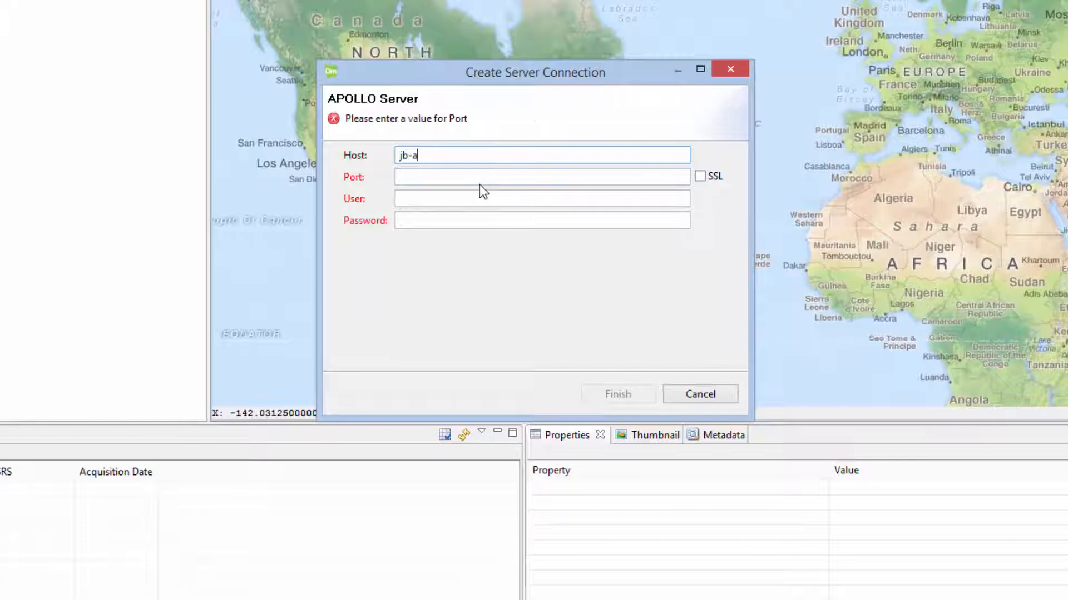
Step: Connect to APOLLO server jb-apollo-vm3 on port 80 as user dm with its password
type("vm3")
key("Tab")
type("80")
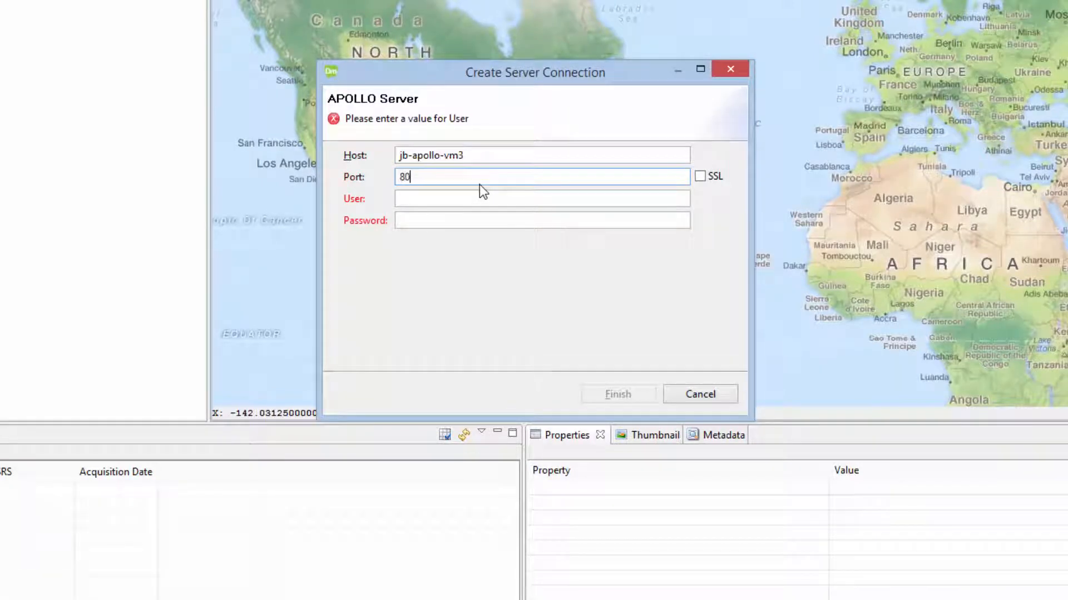
key("Tab")
type("dm")
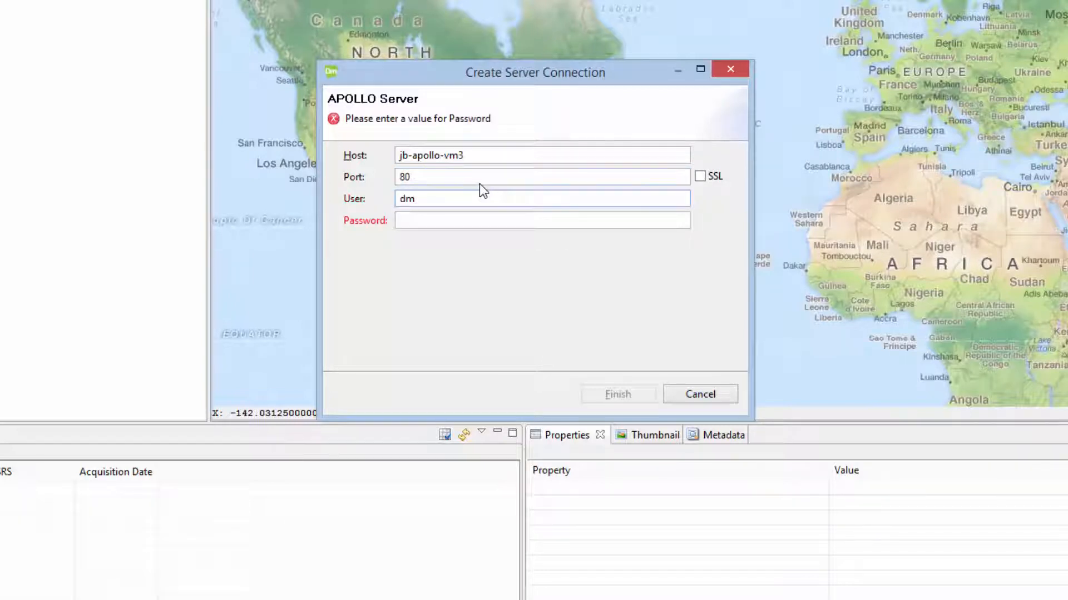
key("Tab")
type("•••••••••")
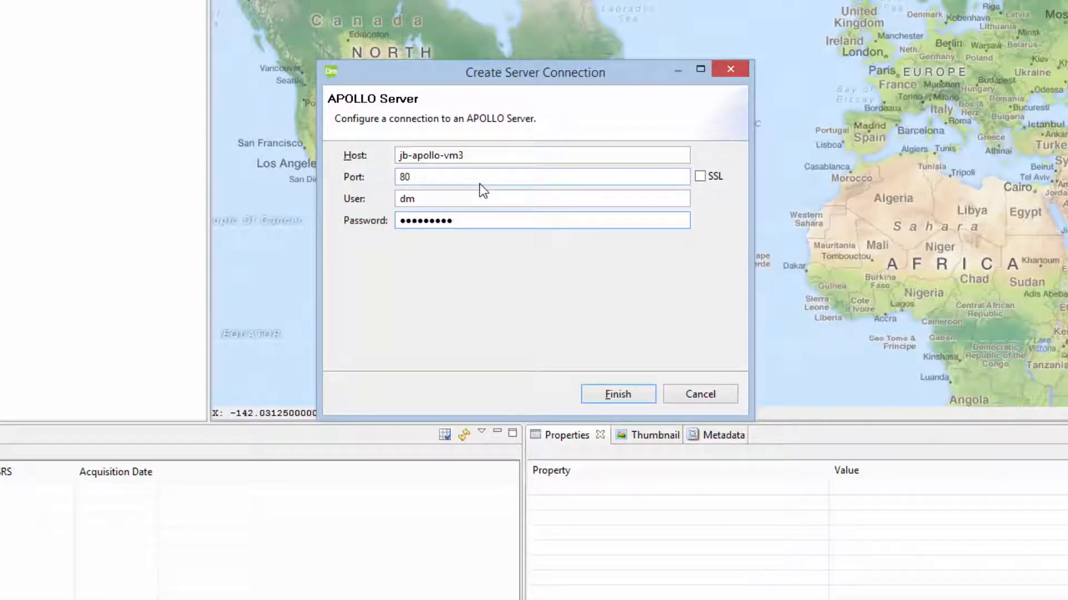
left_click(605, 389)
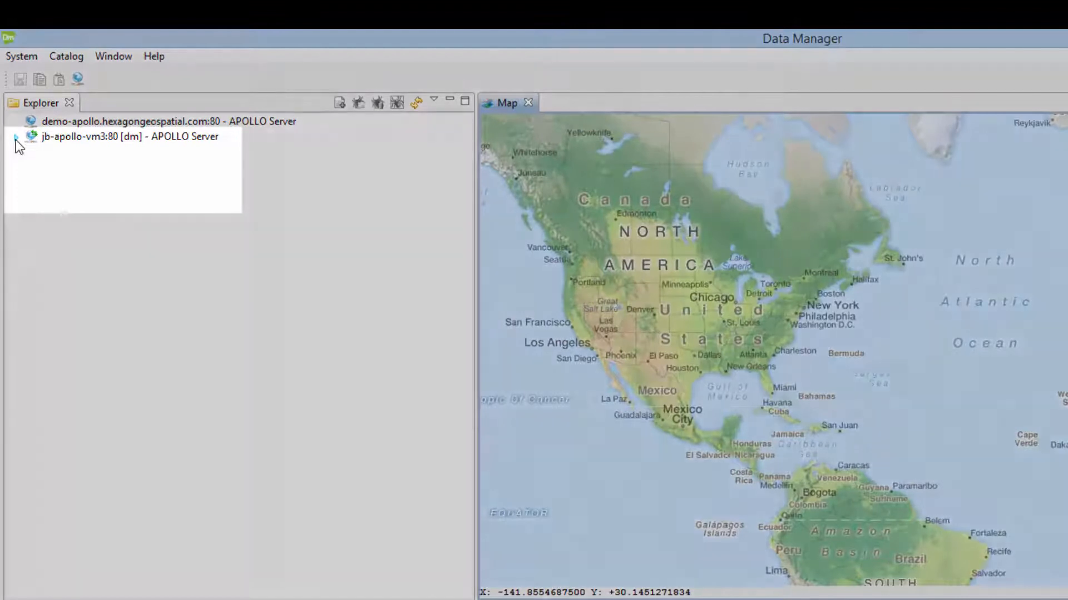
Step: Expand jb-apollo-vm3's Configuration to list its Users, Roles and Default Principals
left_click(15, 137)
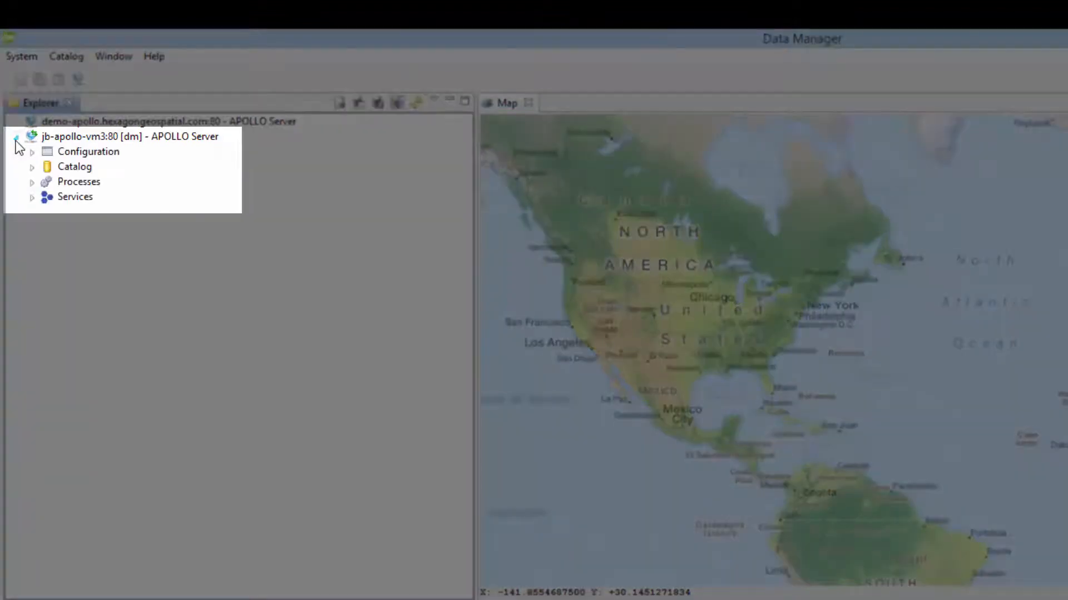
left_click(89, 167)
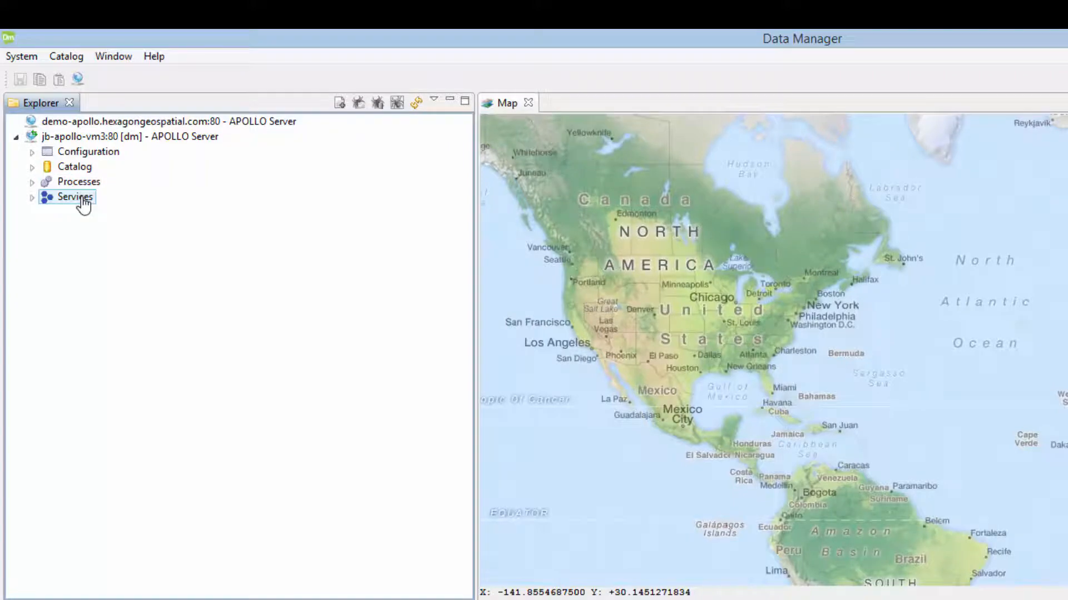
left_click(32, 153)
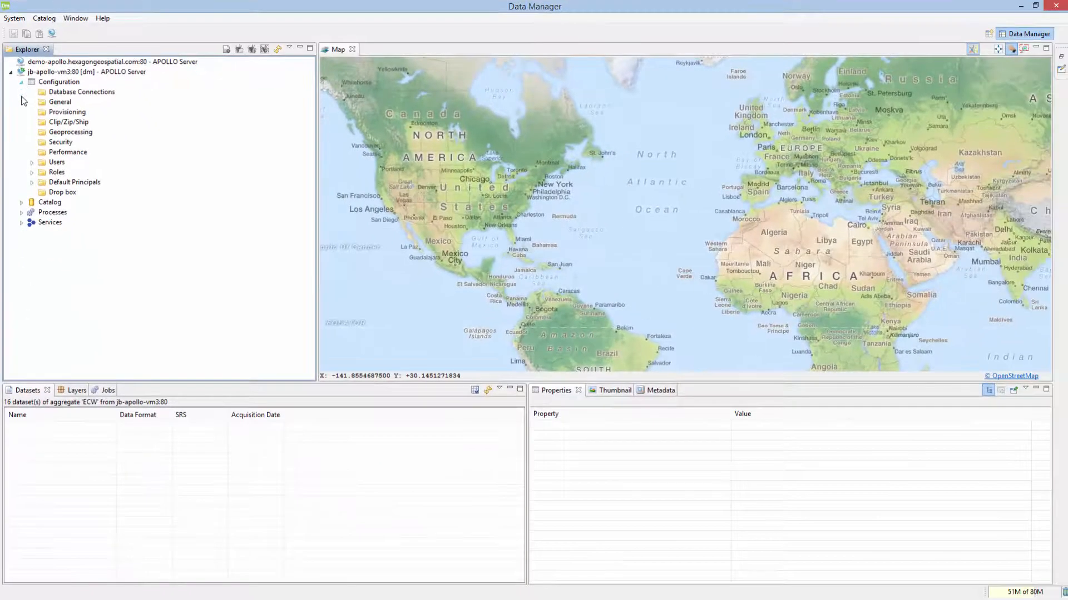
left_click(32, 162)
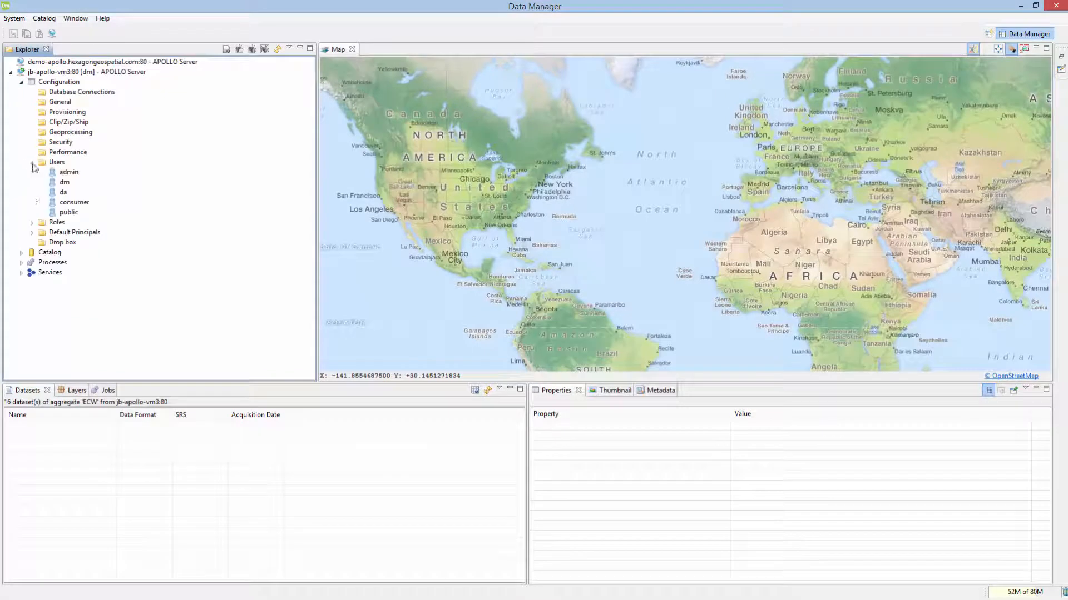
left_click(31, 223)
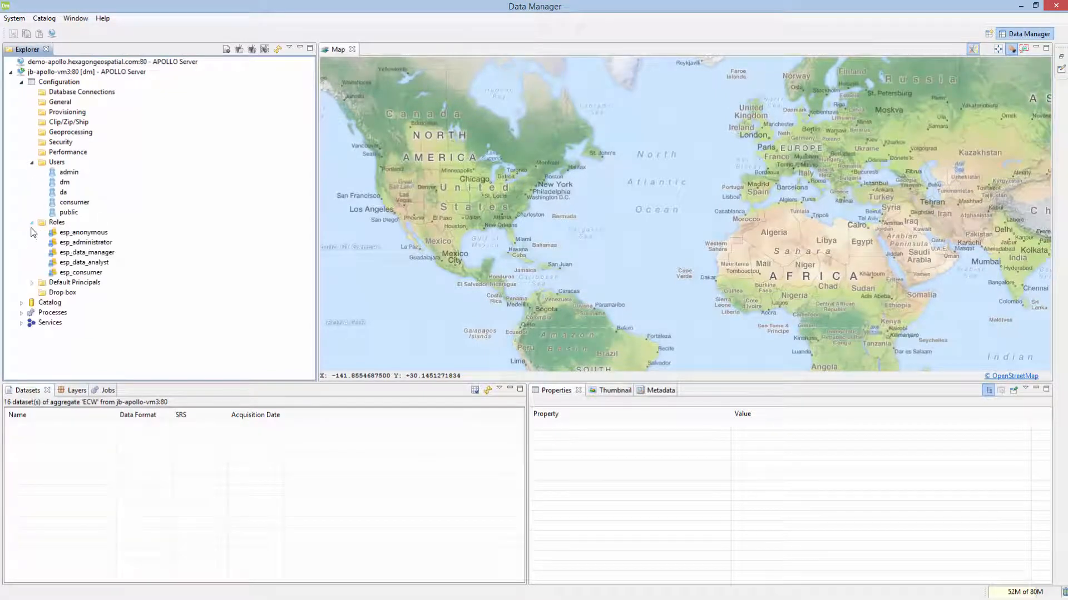
left_click(32, 282)
Step: Inspect the admin user's properties and the esp_anonymous and esp_data_manager role properties
left_click(65, 172)
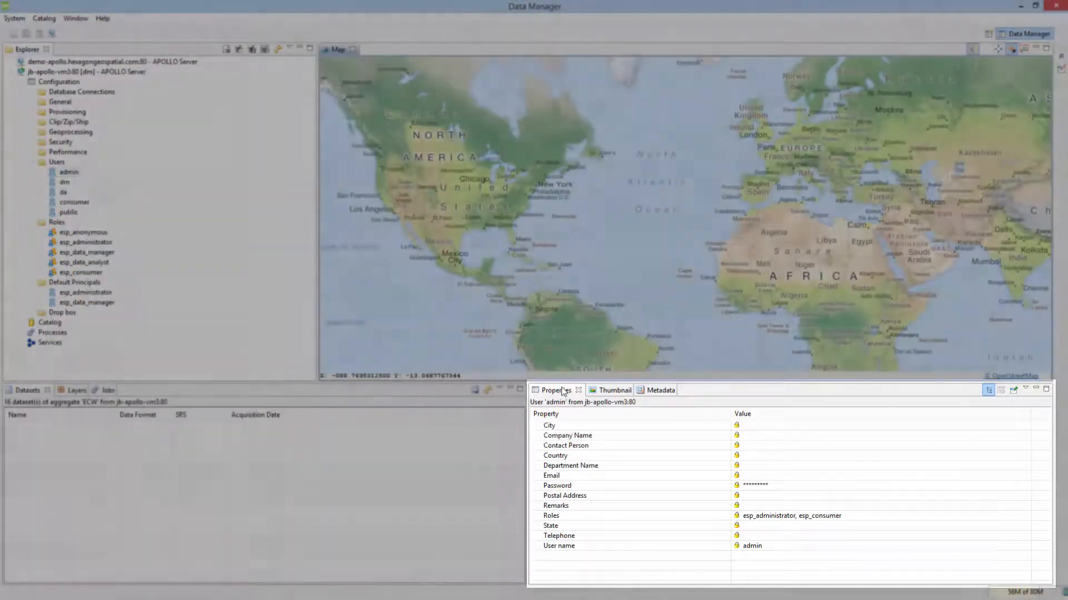
left_click(564, 392)
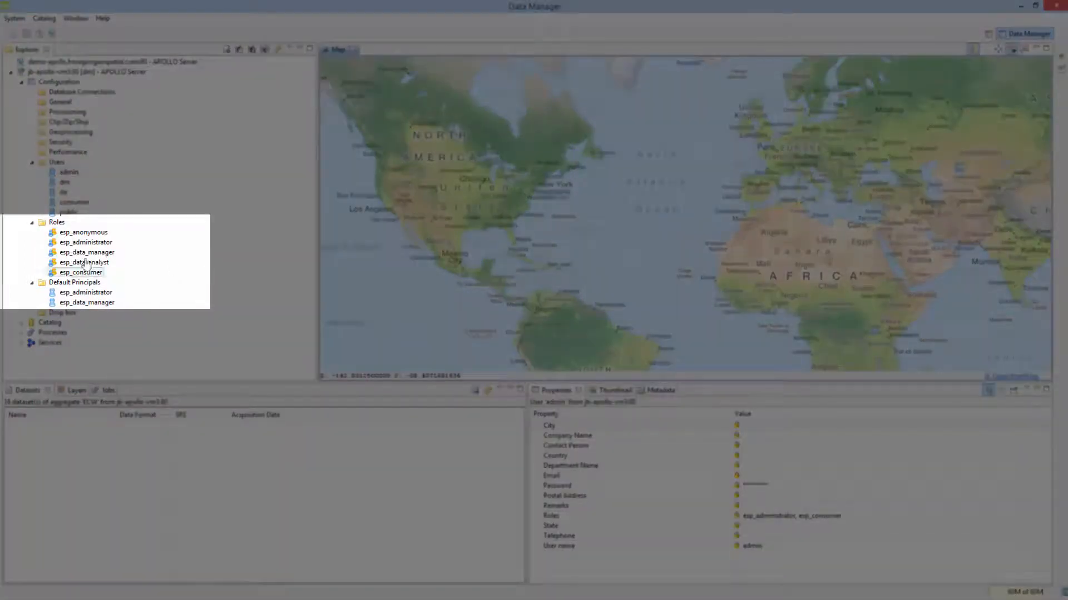
left_click(74, 236)
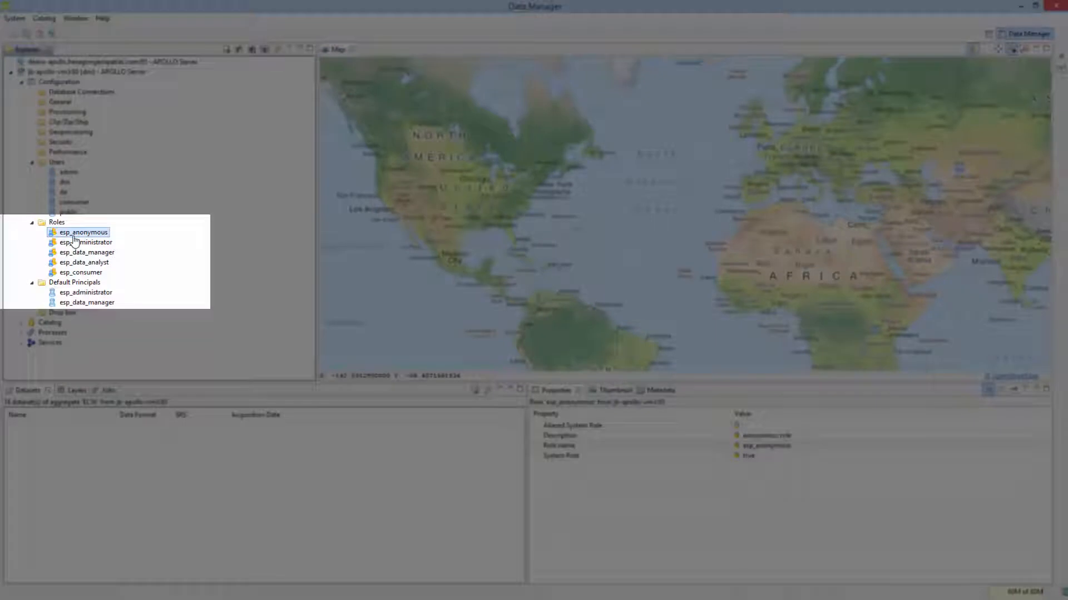
left_click(78, 253)
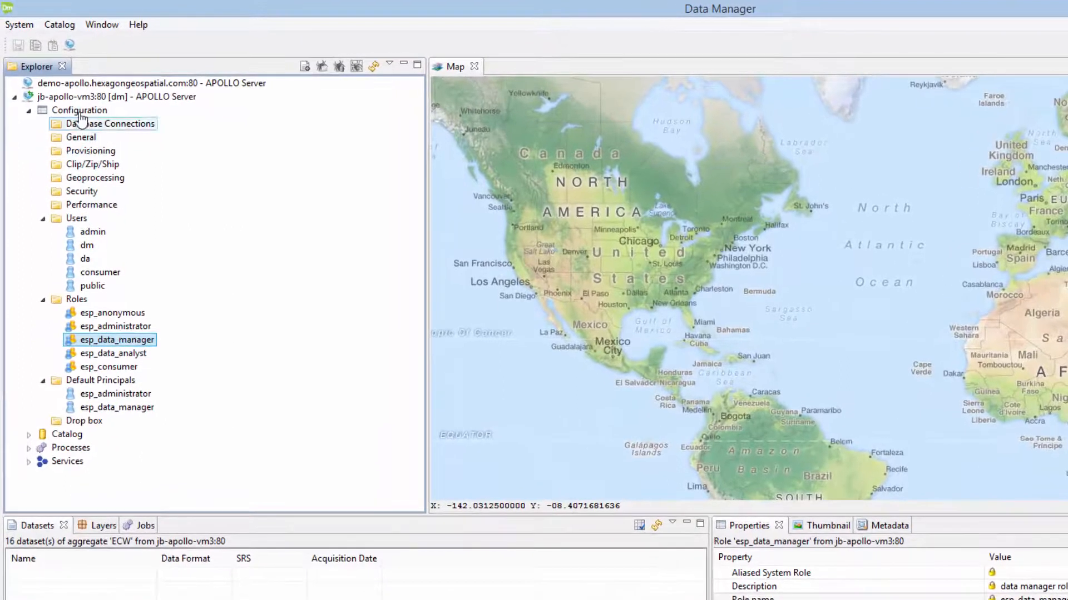
left_click(64, 81)
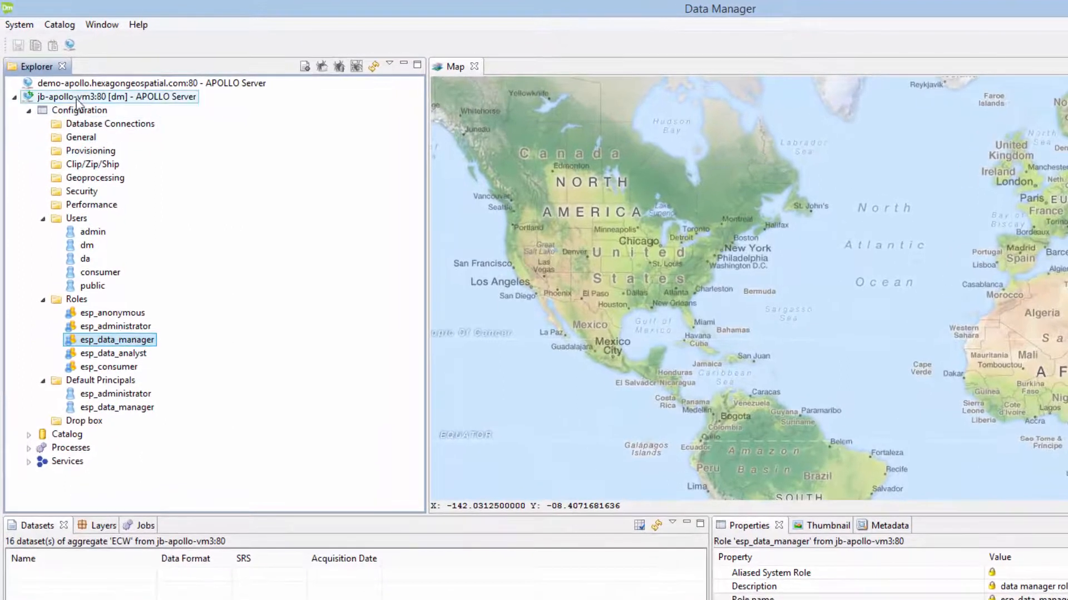
Step: Log out of jb-apollo-vm3 and log back in as admin with its password
right_click(64, 81)
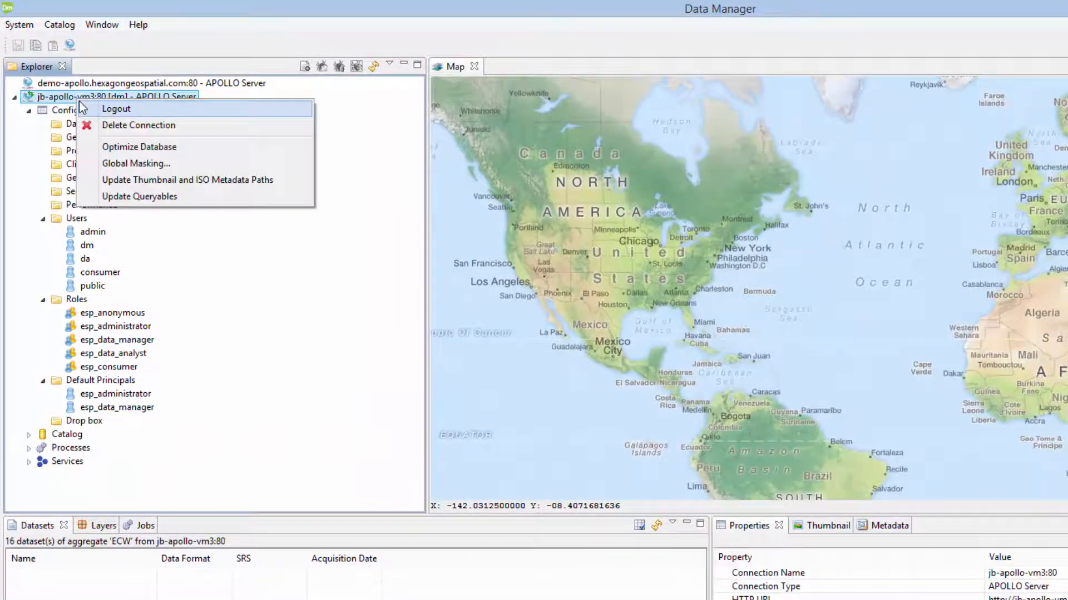
left_click(112, 111)
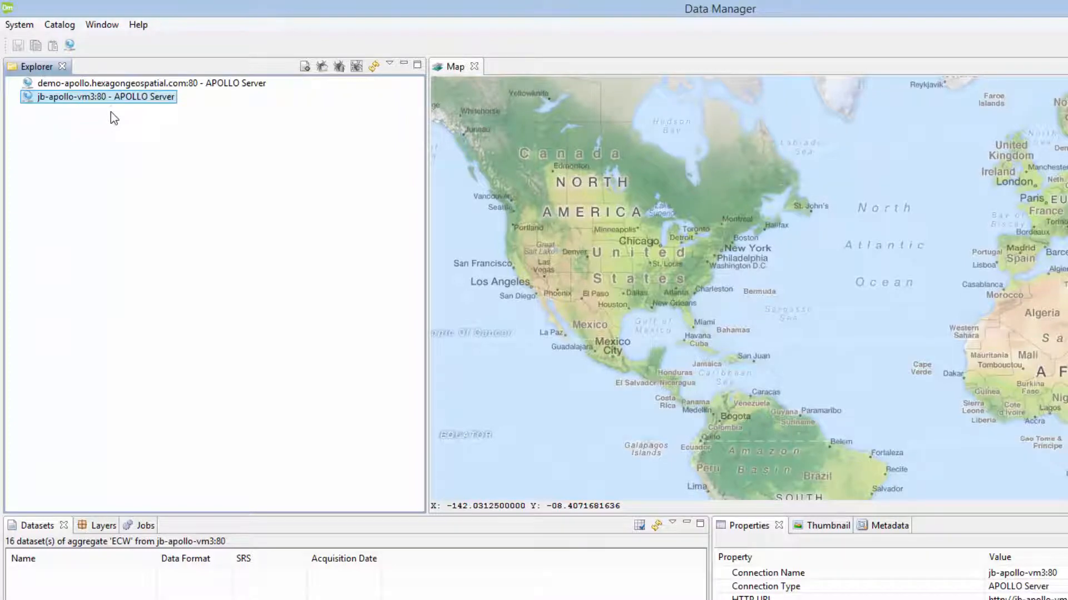
right_click(110, 96)
left_click(146, 105)
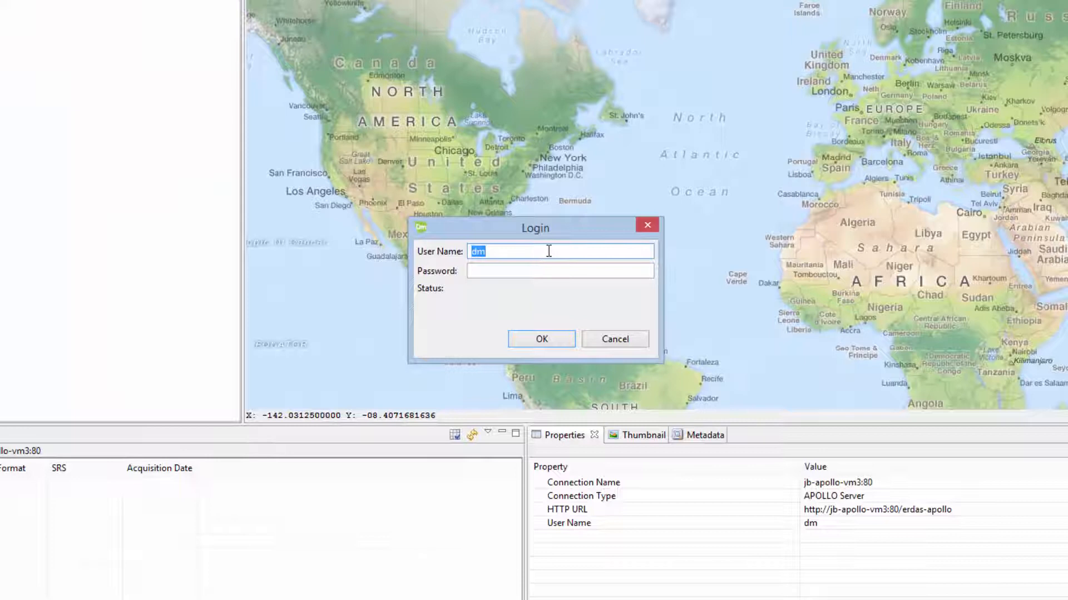
type("admin")
key("Tab")
type("******")
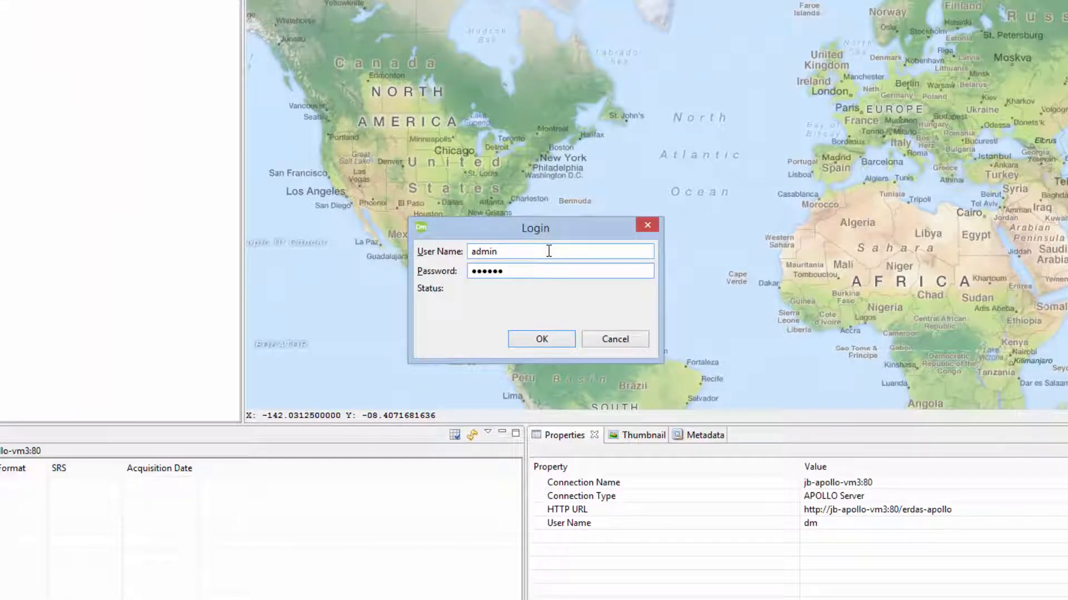
type("***")
left_click(552, 340)
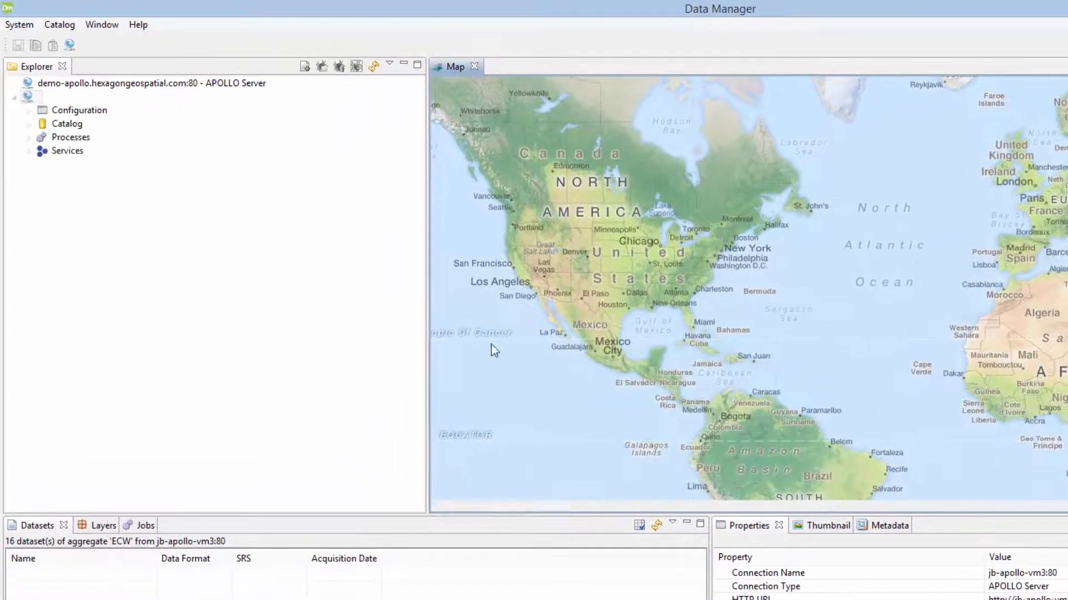
left_click(28, 110)
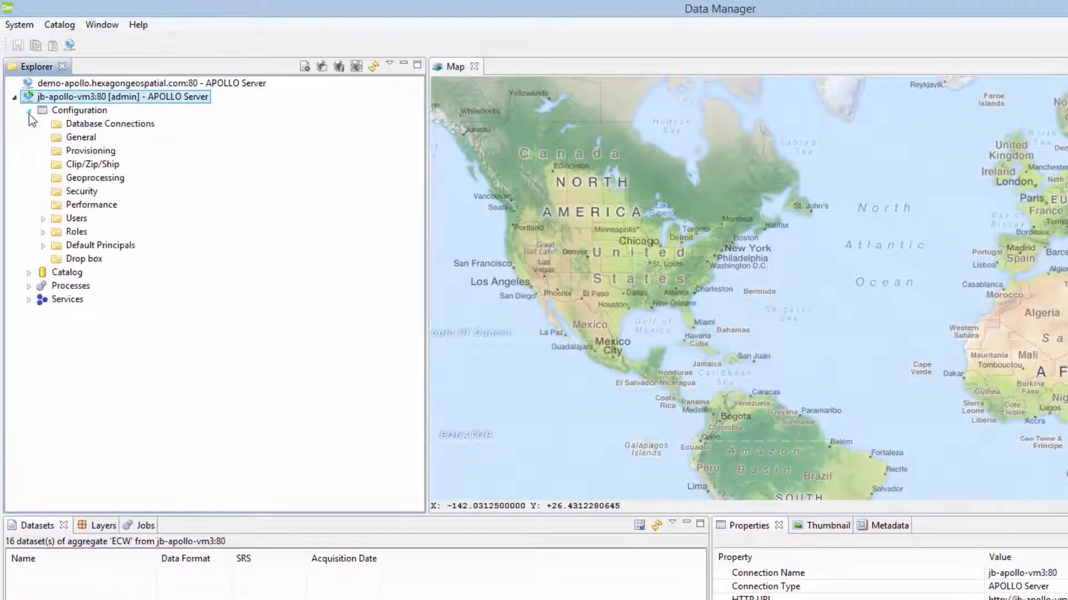
Step: View the admin user's roles esp_administrator and esp_consumer, cancelling the password change
left_click(43, 219)
left_click(90, 231)
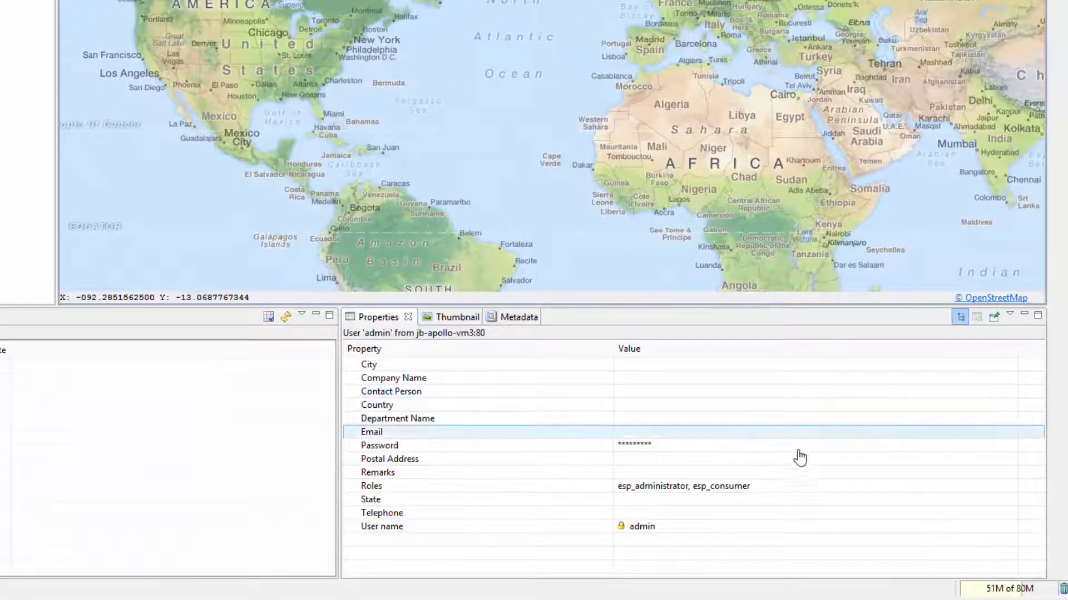
left_click(968, 448)
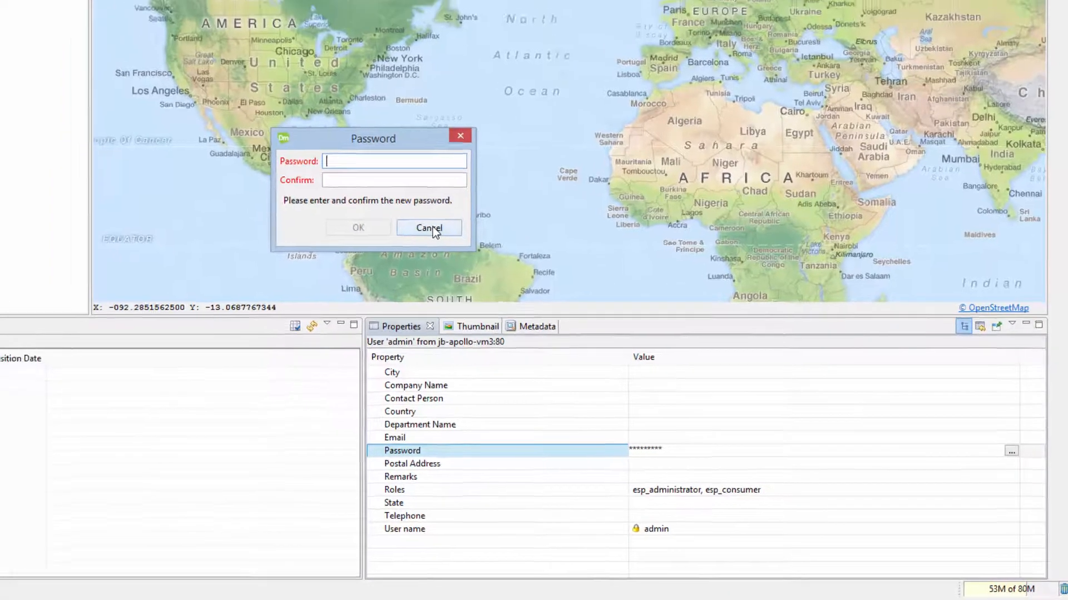
left_click(413, 222)
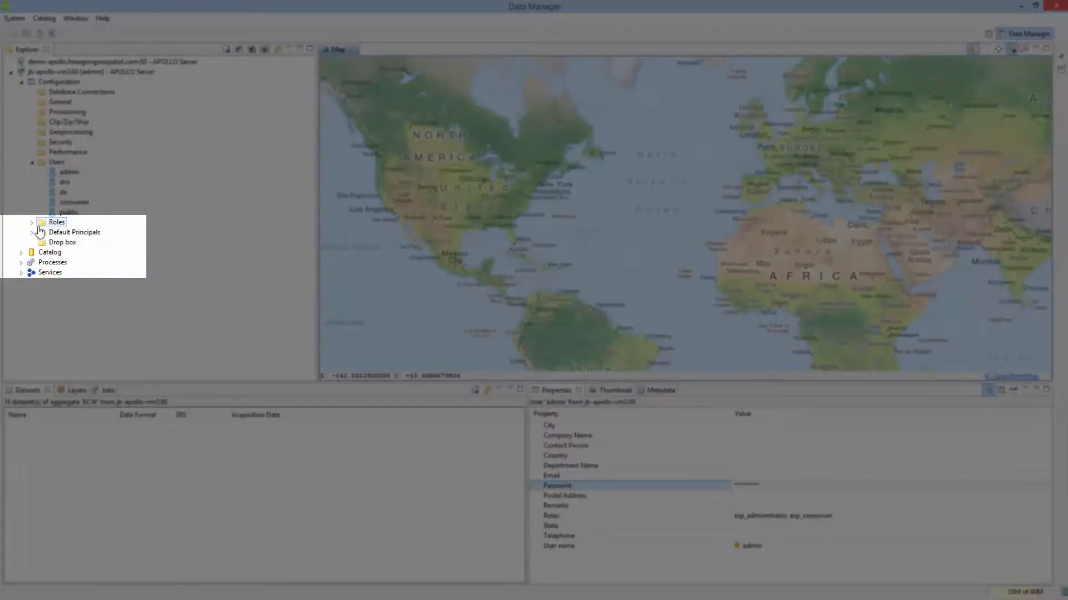
Step: Expand Roles and view esp_anonymous, then esp_administrator (description 'admin role', system role)
left_click(32, 222)
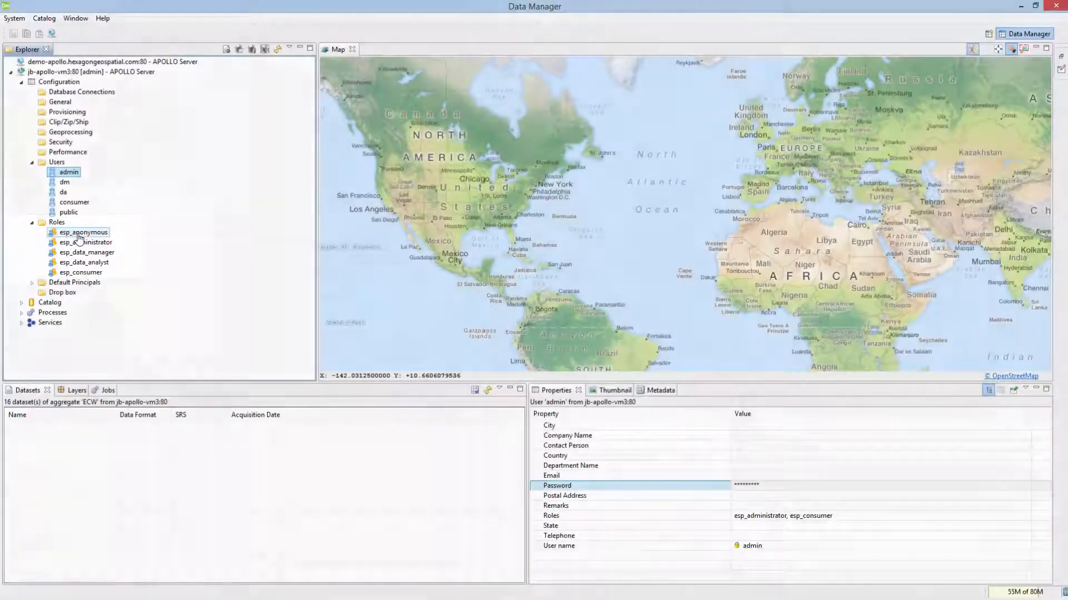
left_click(79, 234)
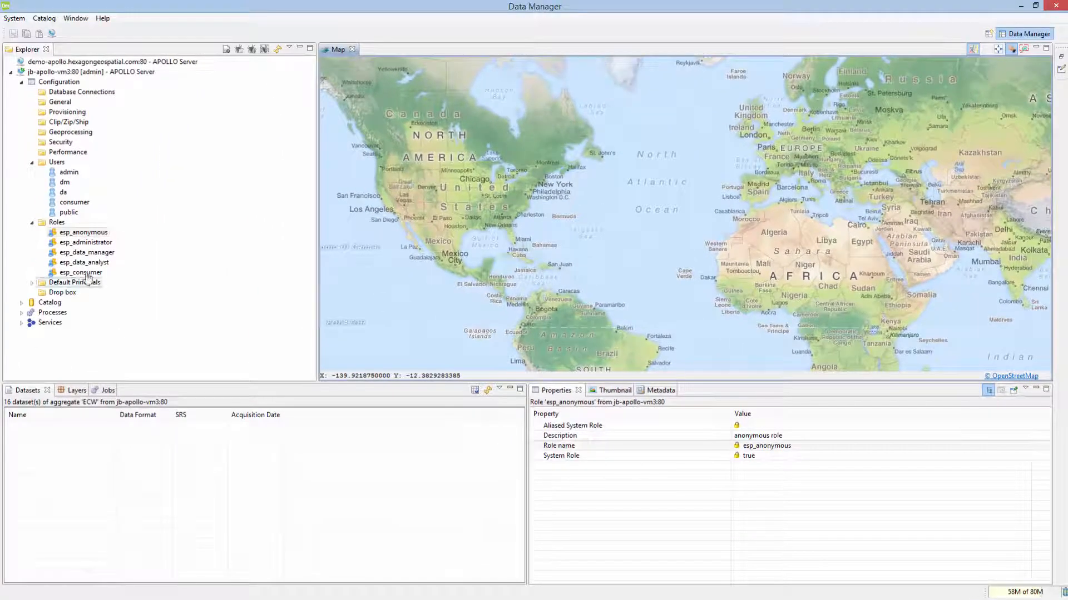
left_click(83, 243)
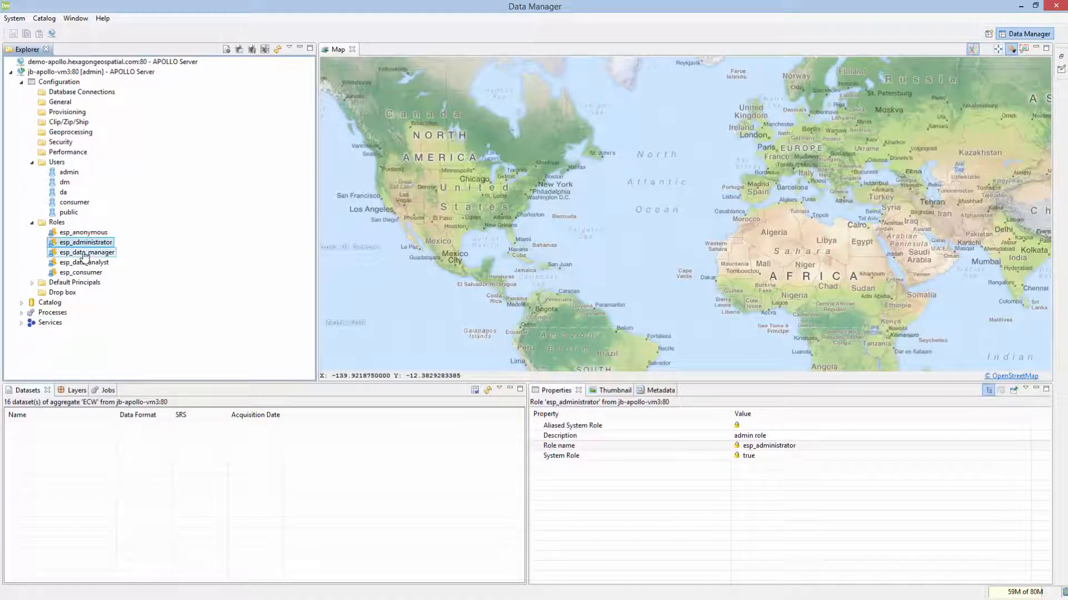
Step: Create a new role named ea_training under the server's Roles
right_click(57, 222)
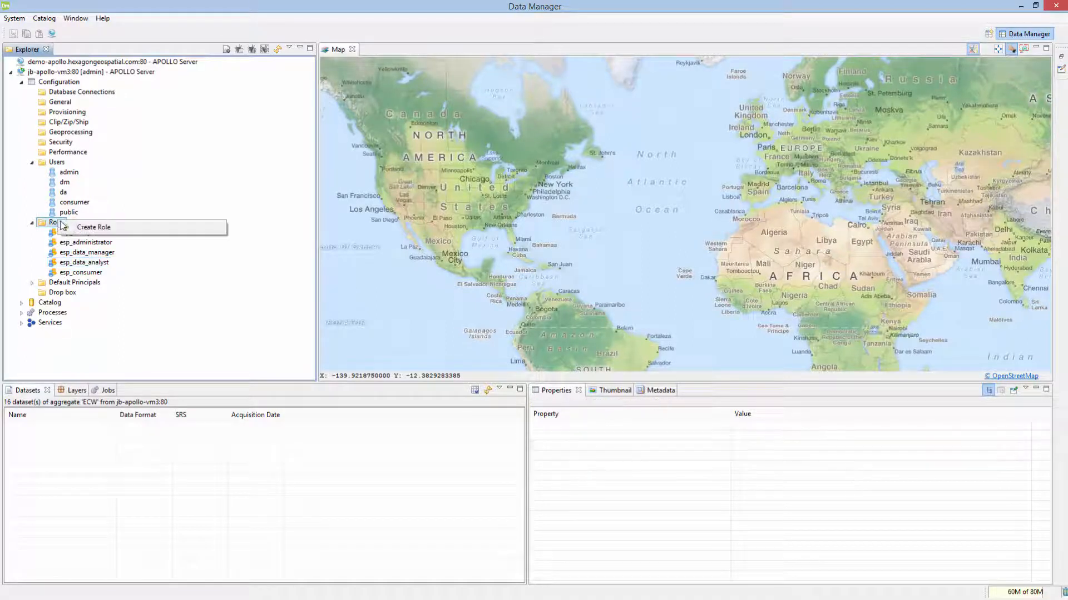
left_click(92, 227)
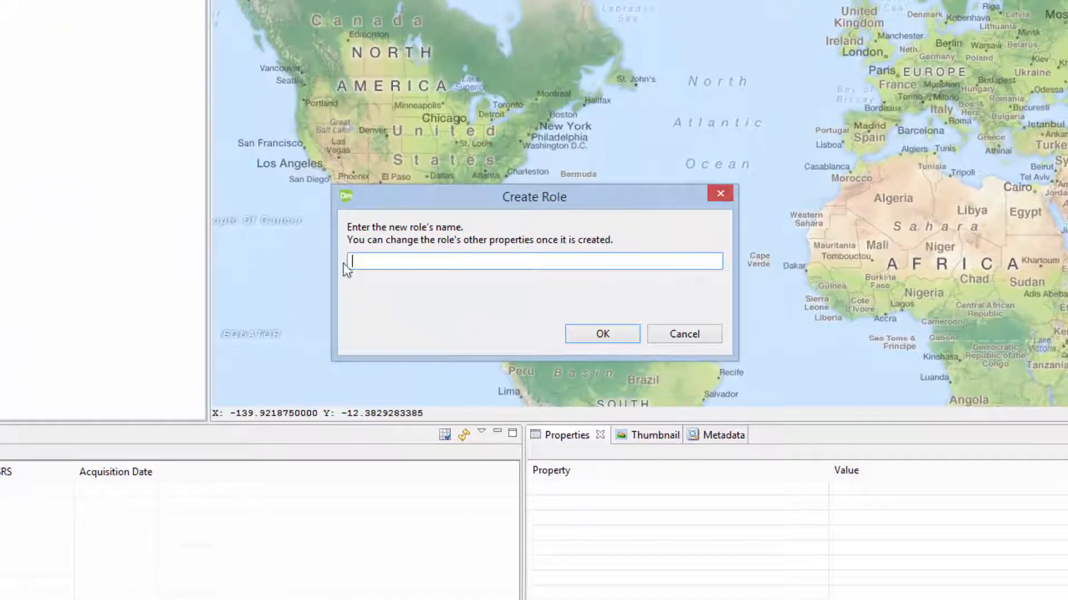
type("ea_training")
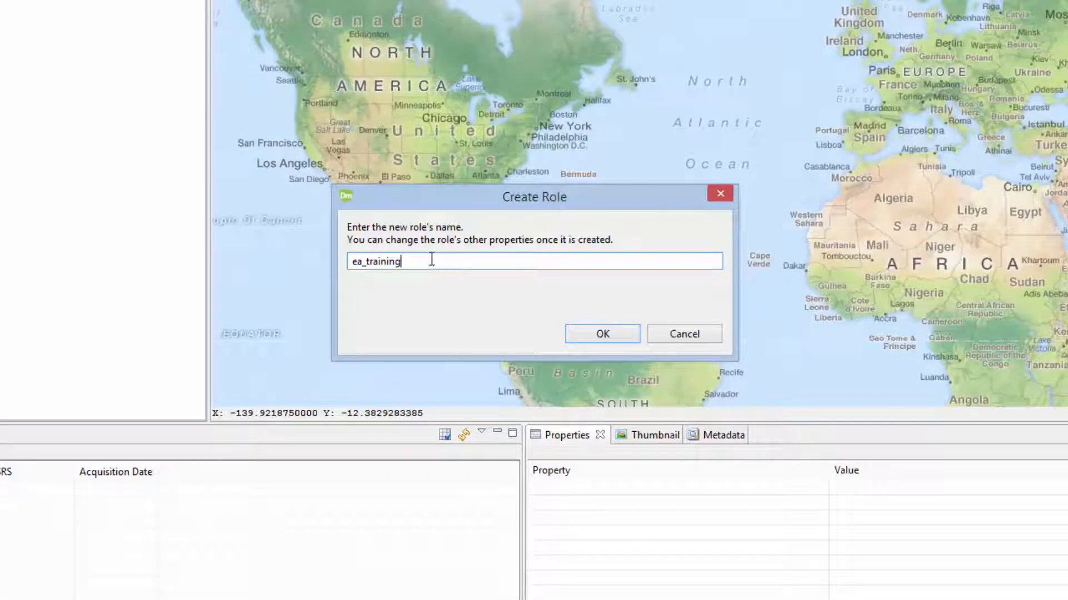
left_click(600, 336)
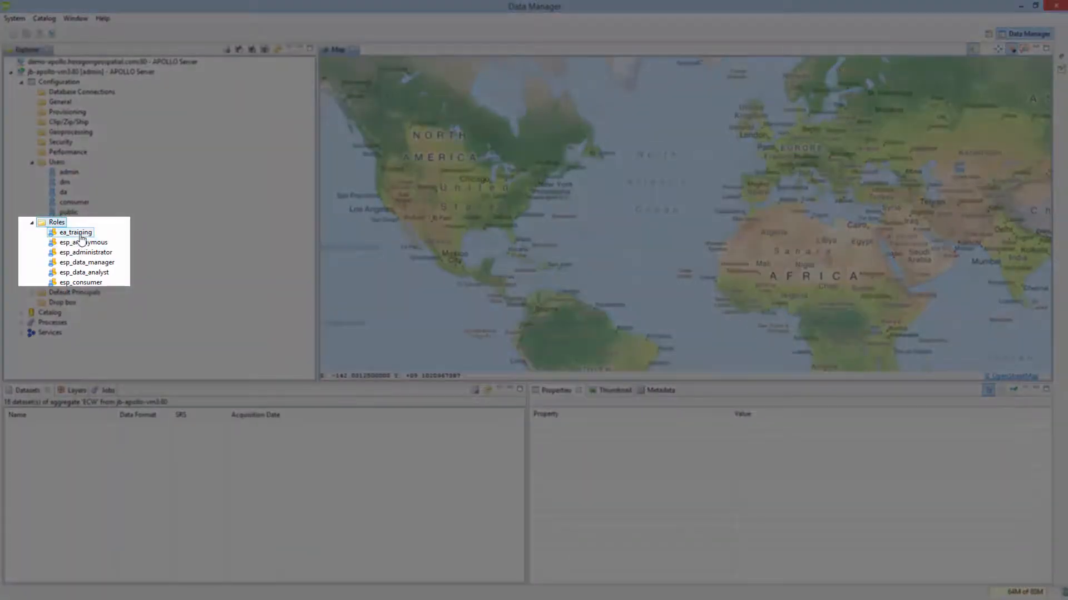
Step: Give ea_training the description 'Role created for ERDAS APOLLO training only' and alias esp_data_manager
left_click(78, 234)
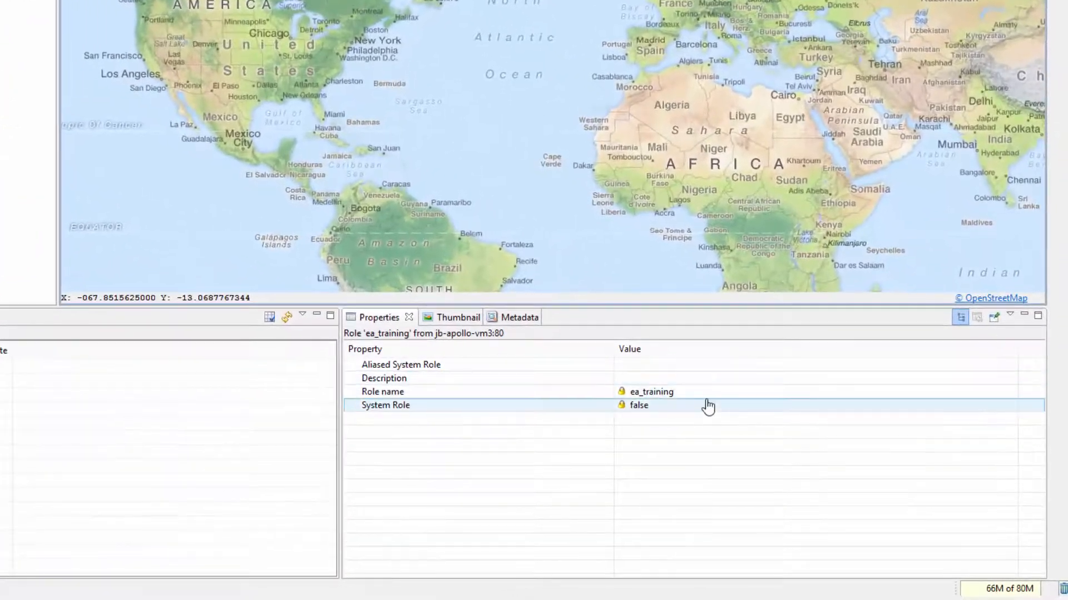
left_click(701, 394)
type("Rol")
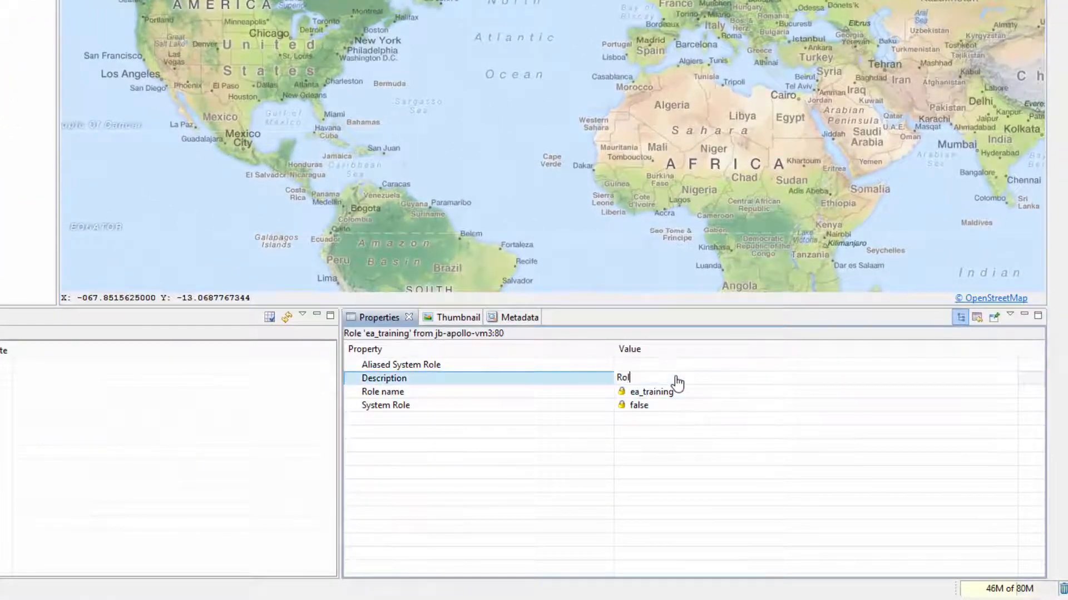
type("e created f")
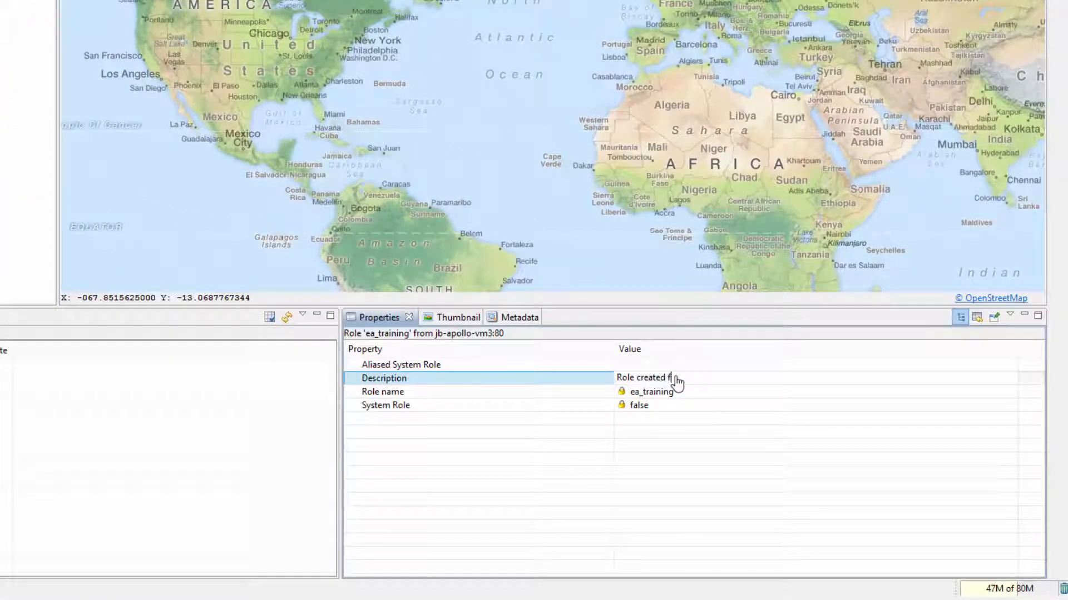
type("or ERDAS APOLLO training only")
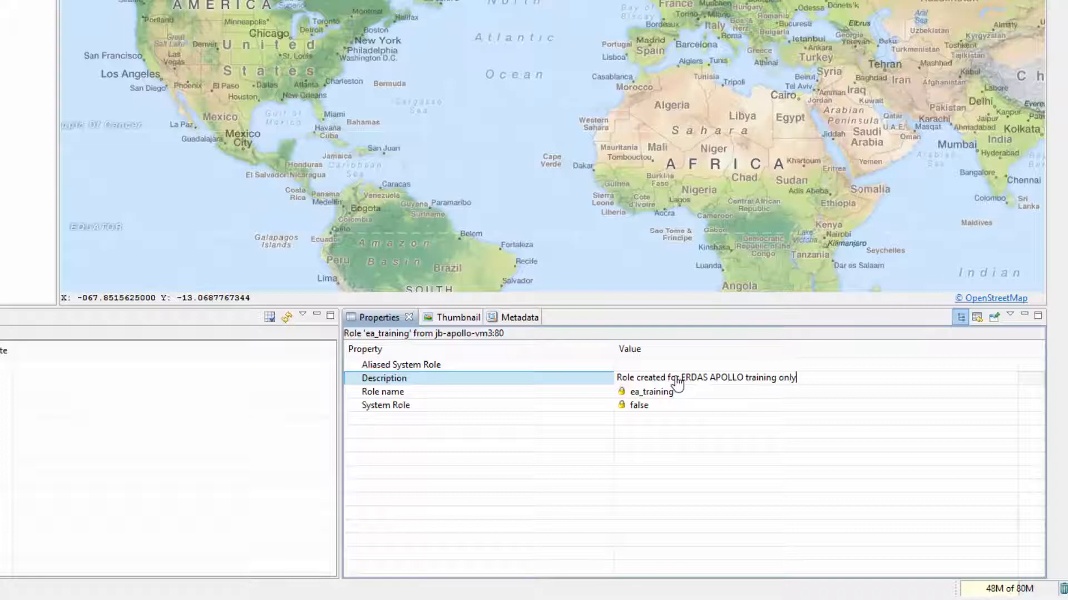
left_click(726, 366)
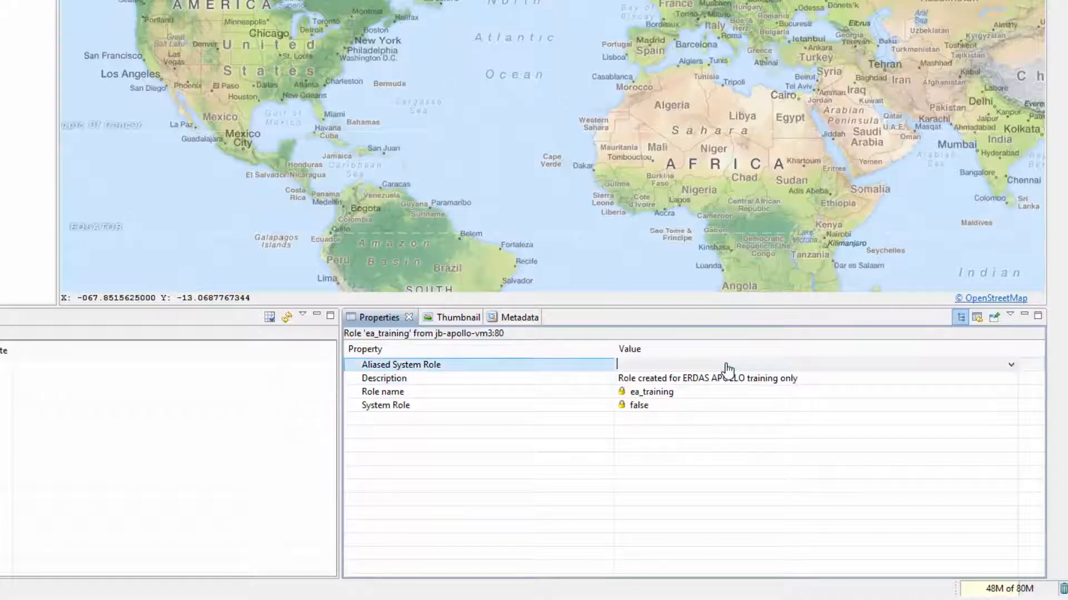
left_click(1011, 365)
left_click(664, 420)
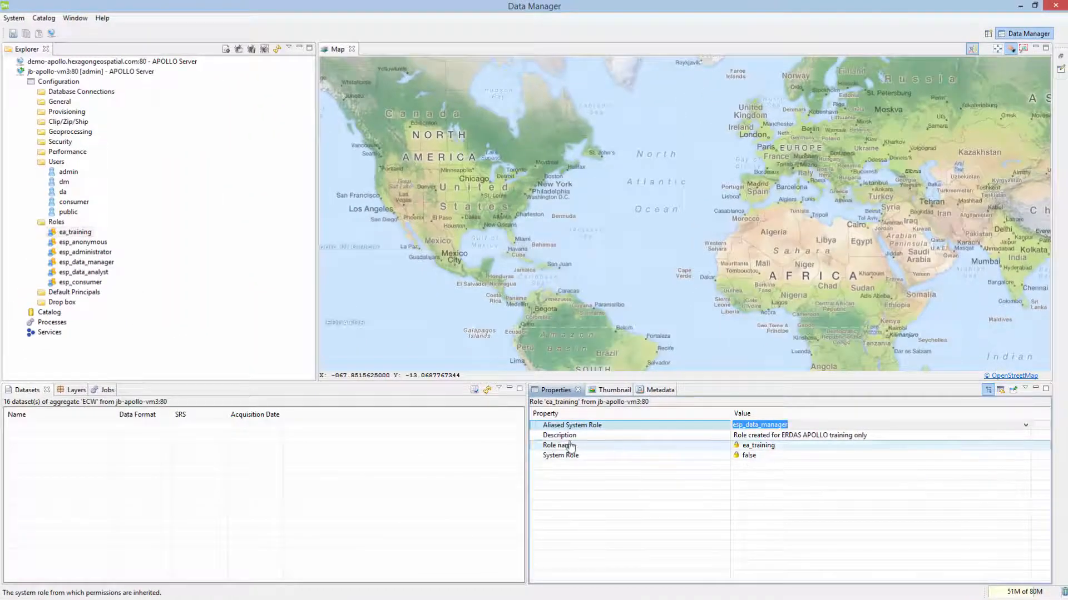
left_click(503, 438)
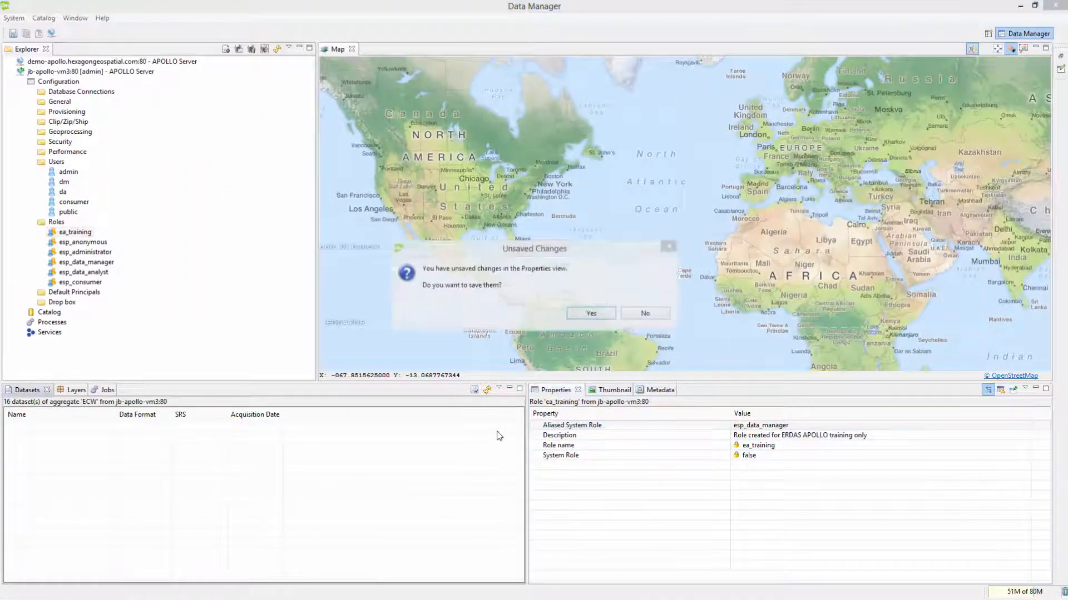
Step: Confirm saving the unsaved ea_training role changes
left_click(592, 314)
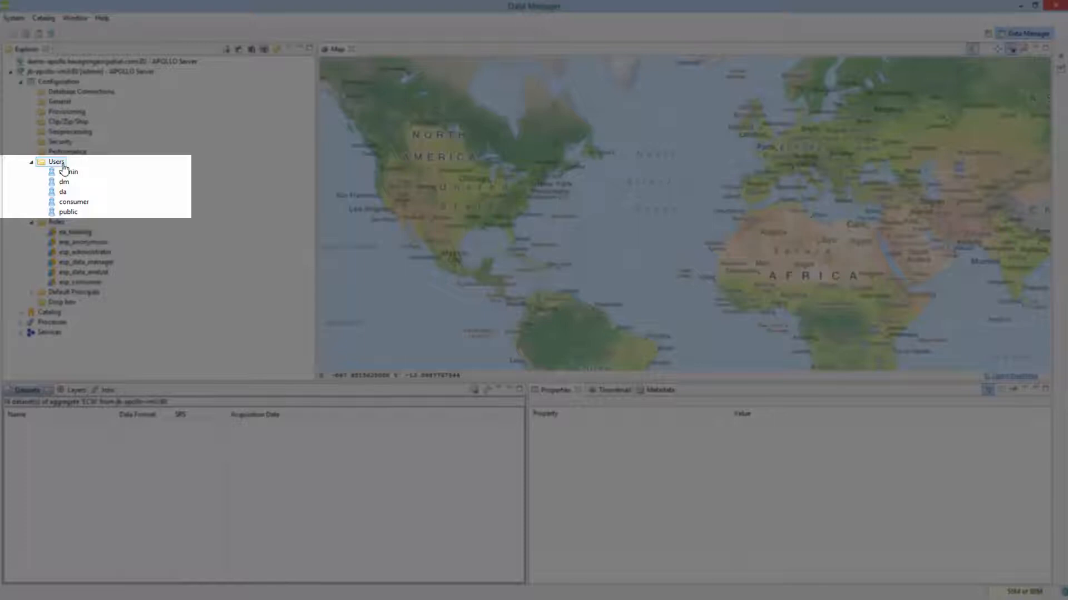
Step: Create a user named 'training' under Users and select it to show its properties
right_click(65, 166)
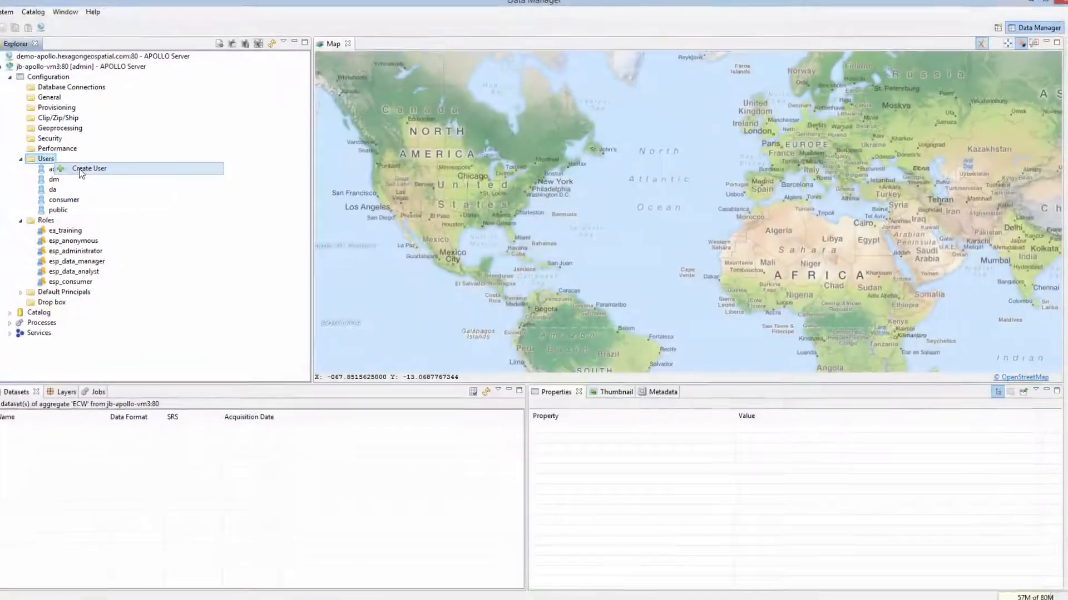
left_click(84, 169)
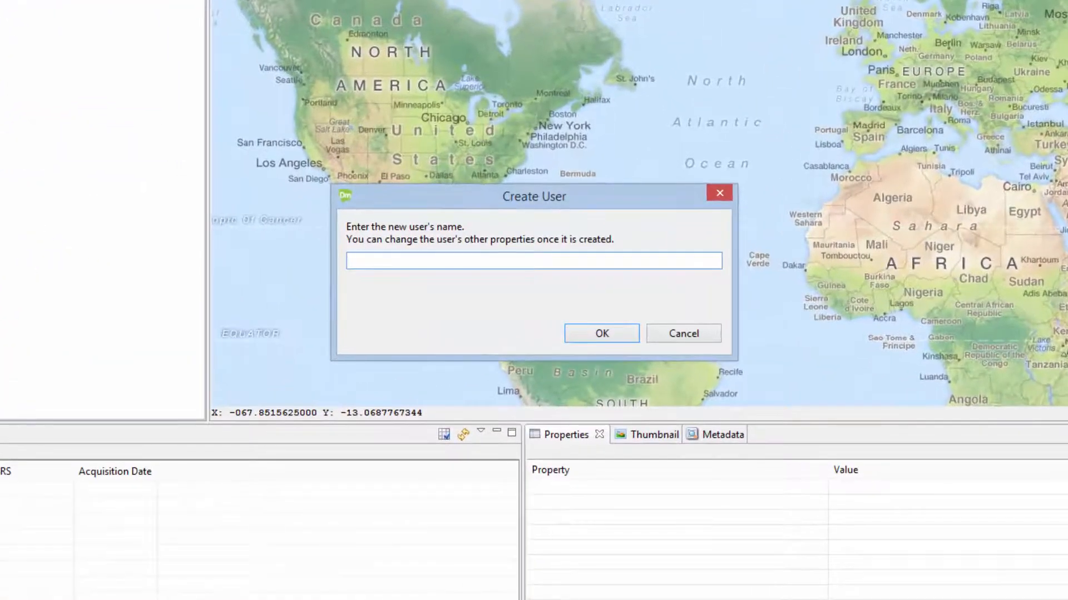
type("training")
left_click(611, 331)
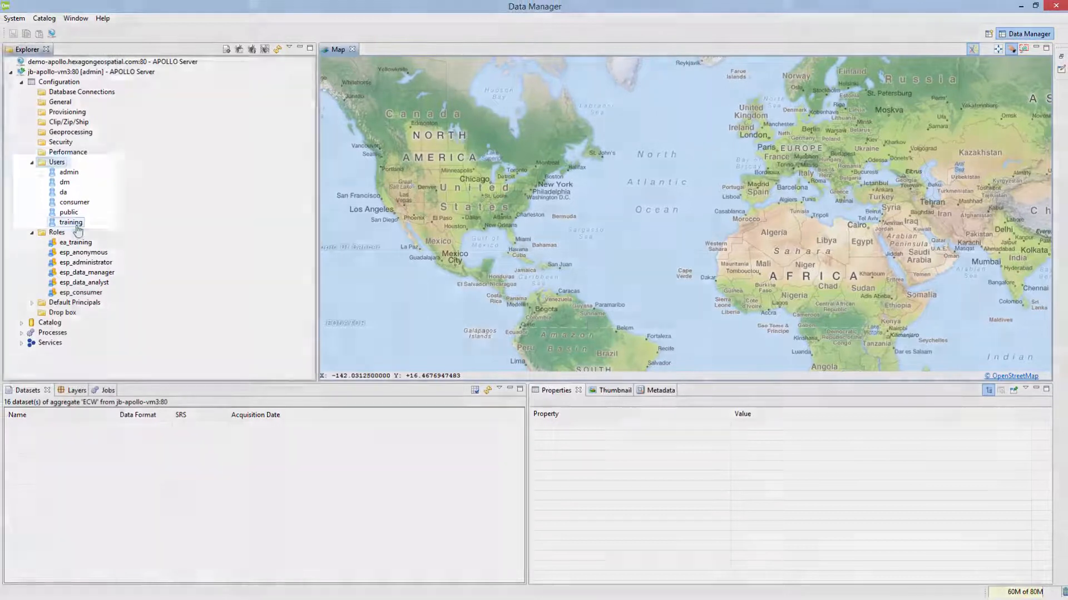
left_click(75, 223)
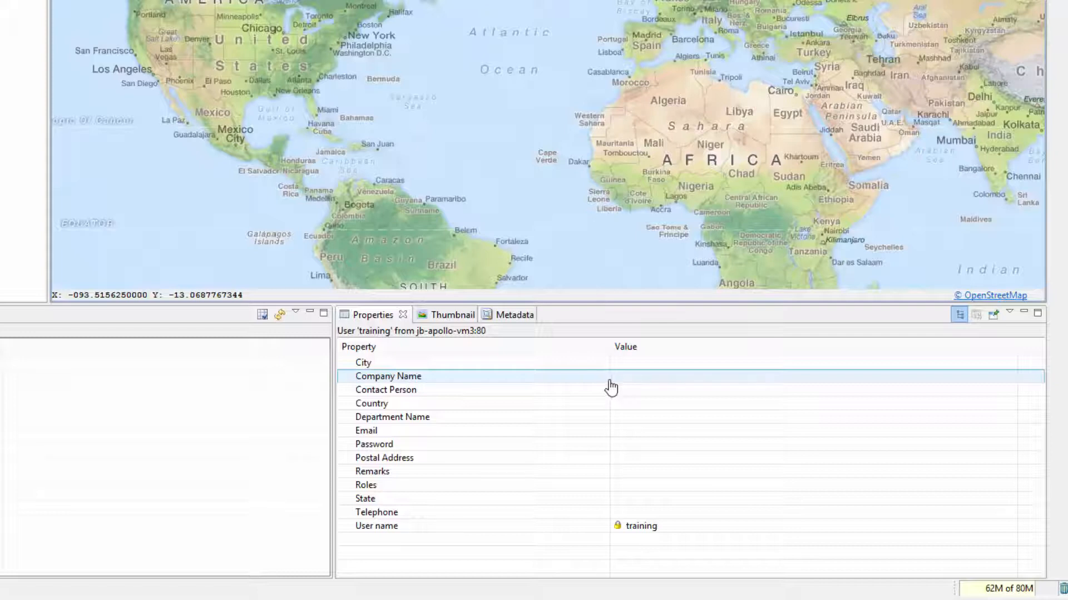
Step: Enter the training user's city, company Hexagon Geospatial, contact, country United States and department Support
left_click(647, 363)
type("Norcross")
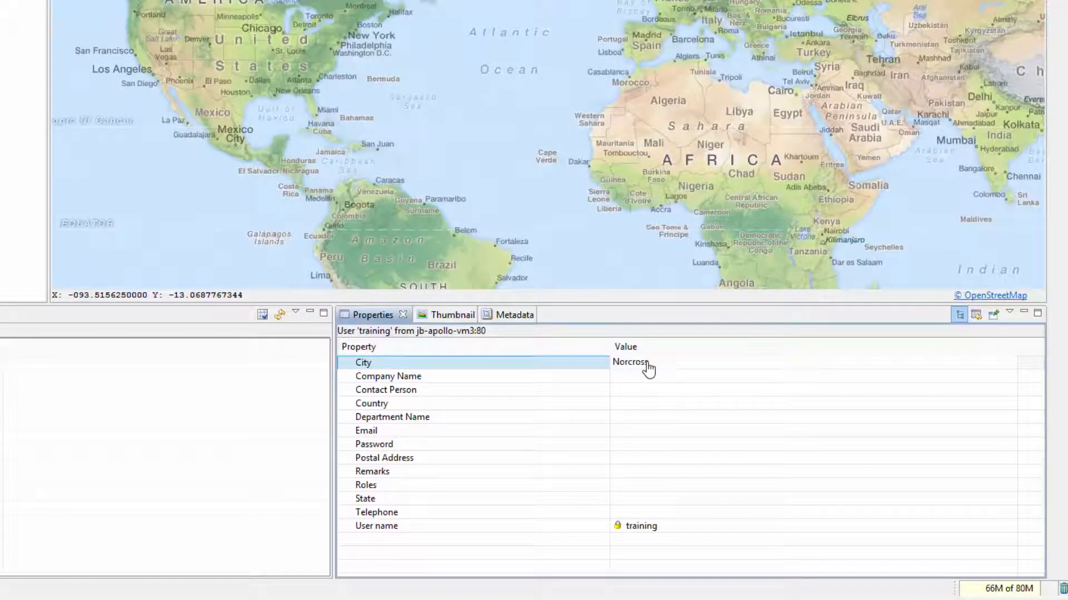
left_click(689, 376)
type("Hexagon G")
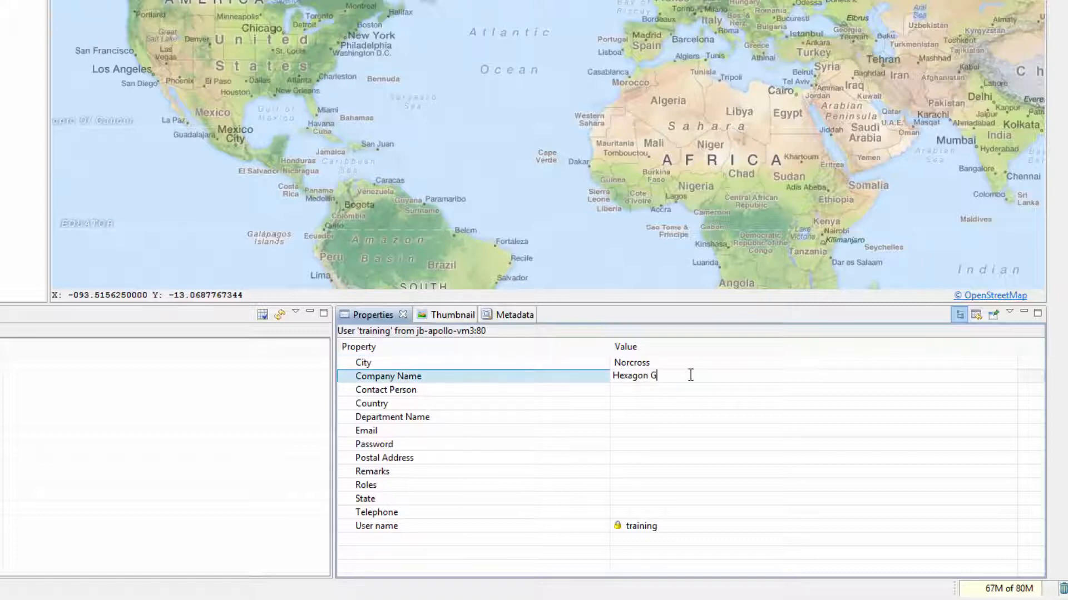
type("eospatial")
left_click(689, 394)
type("ERDAS APO")
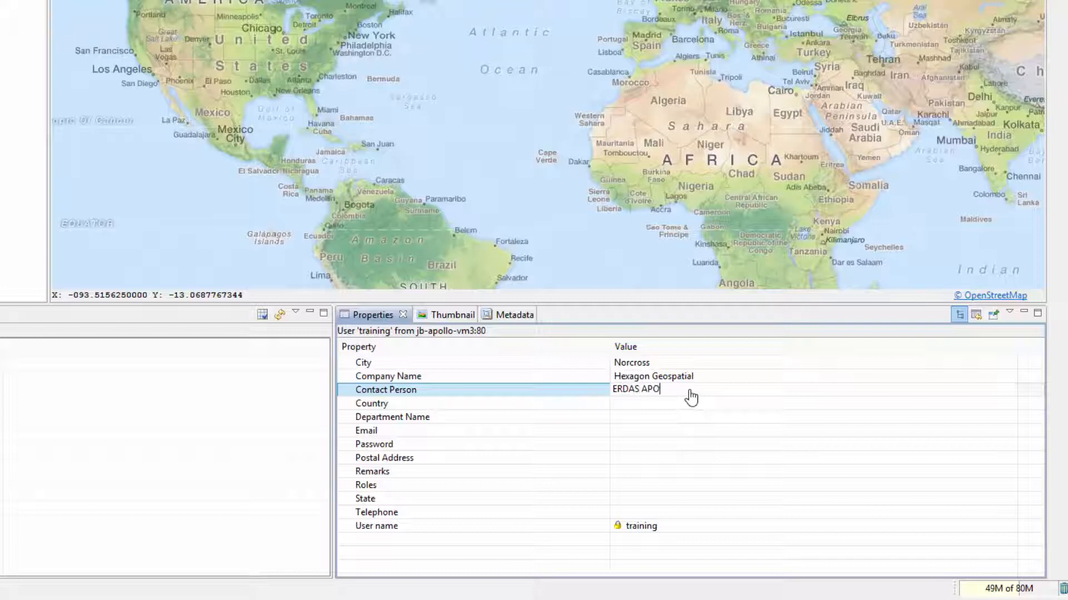
type("LLO Training Staff")
left_click(689, 404)
type("United States")
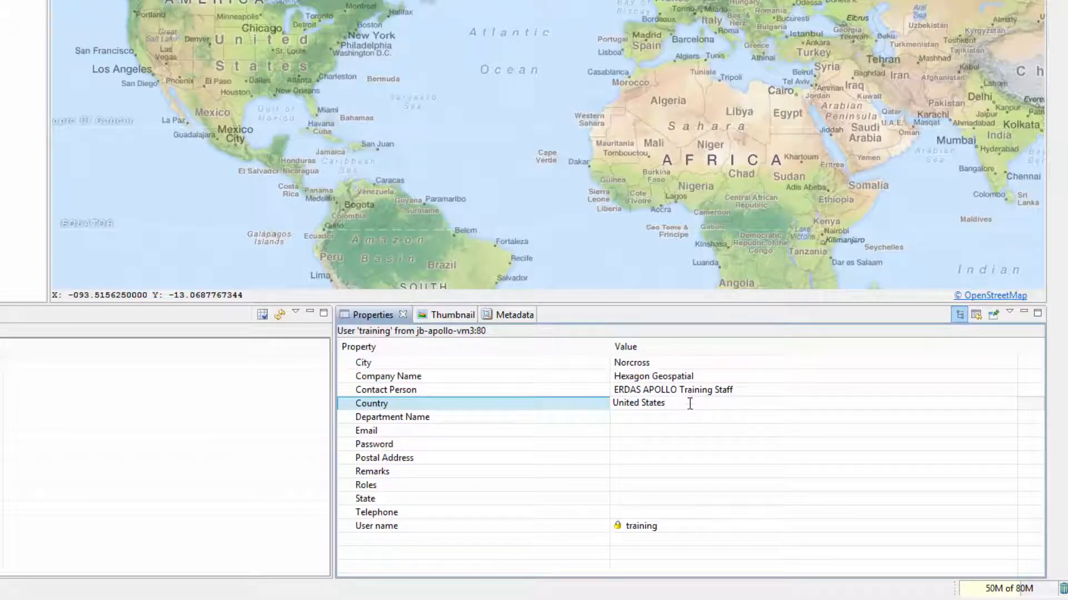
left_click(694, 419)
type("Support")
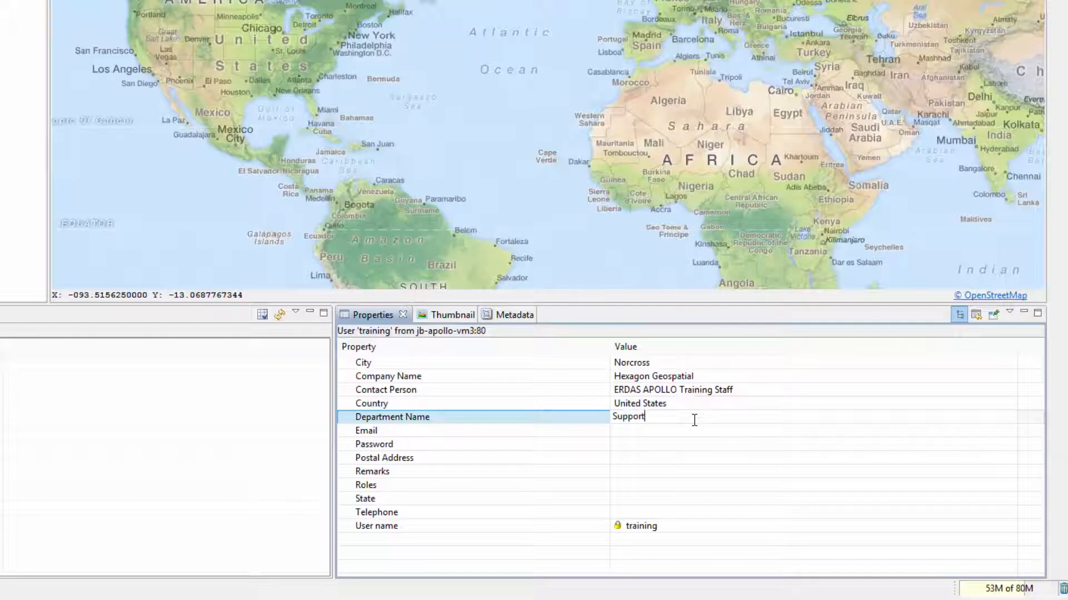
Step: Add the user's e-mail, postal address, remarks 'This User is for ERDAS APOLLO Training only', state Georgia, telephone
left_click(708, 433)
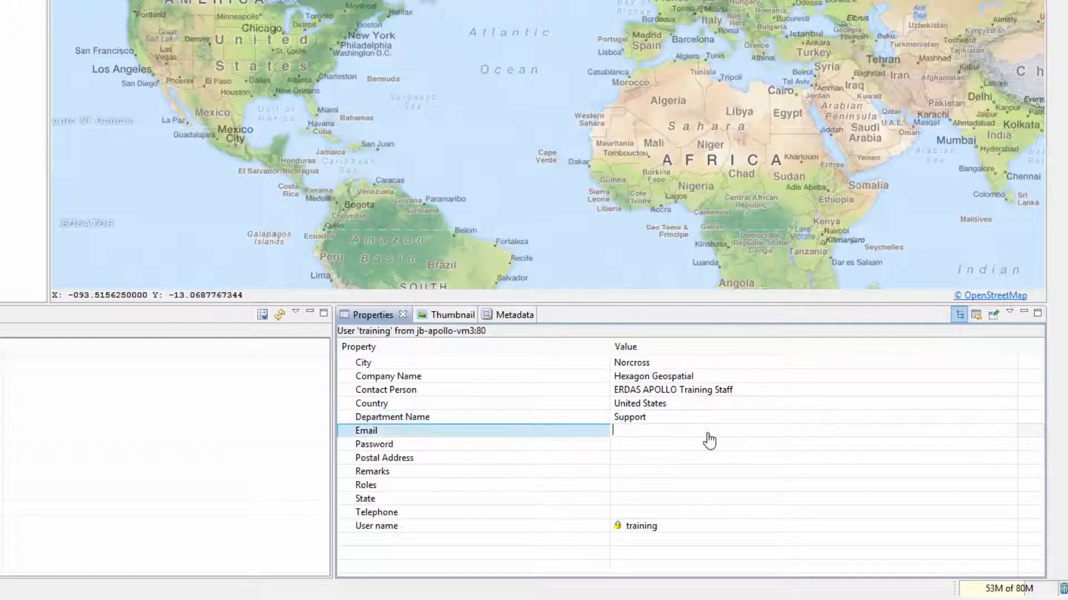
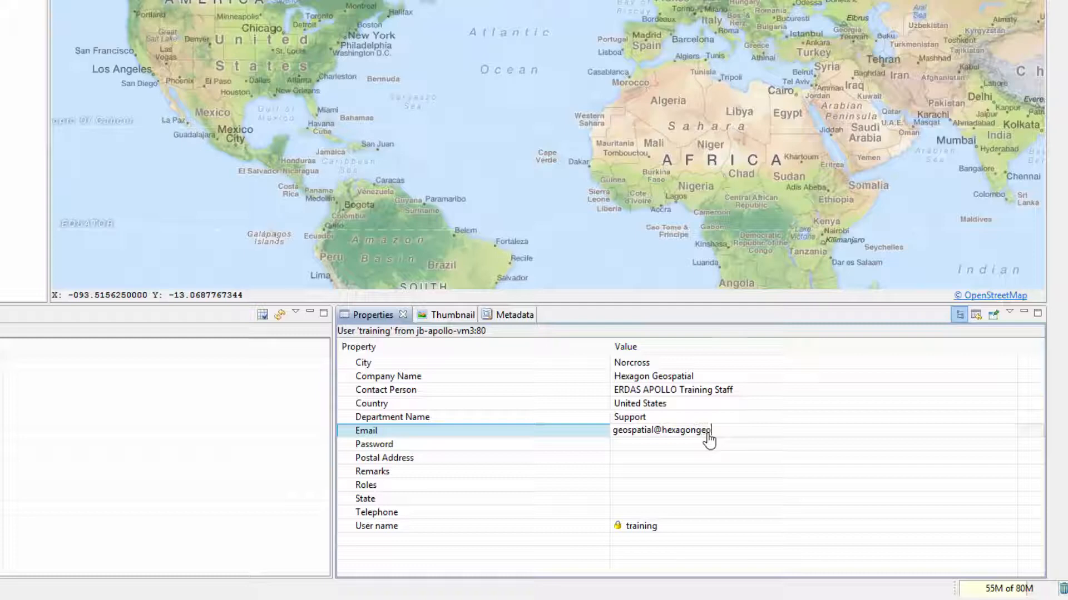
left_click(677, 457)
type("5051 Peachtree Corner")
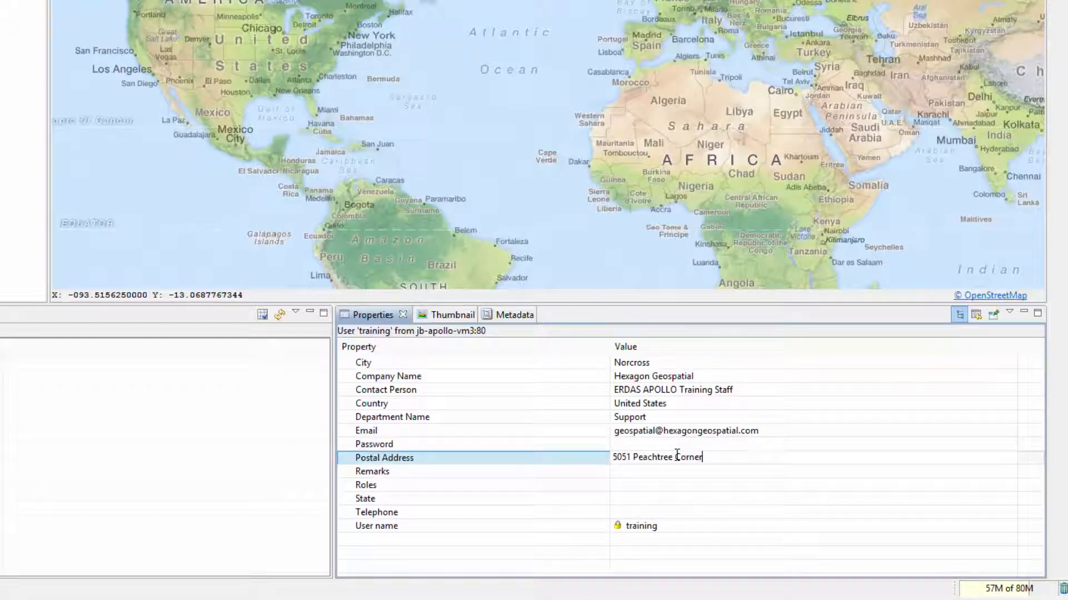
type("s Circle")
left_click(669, 471)
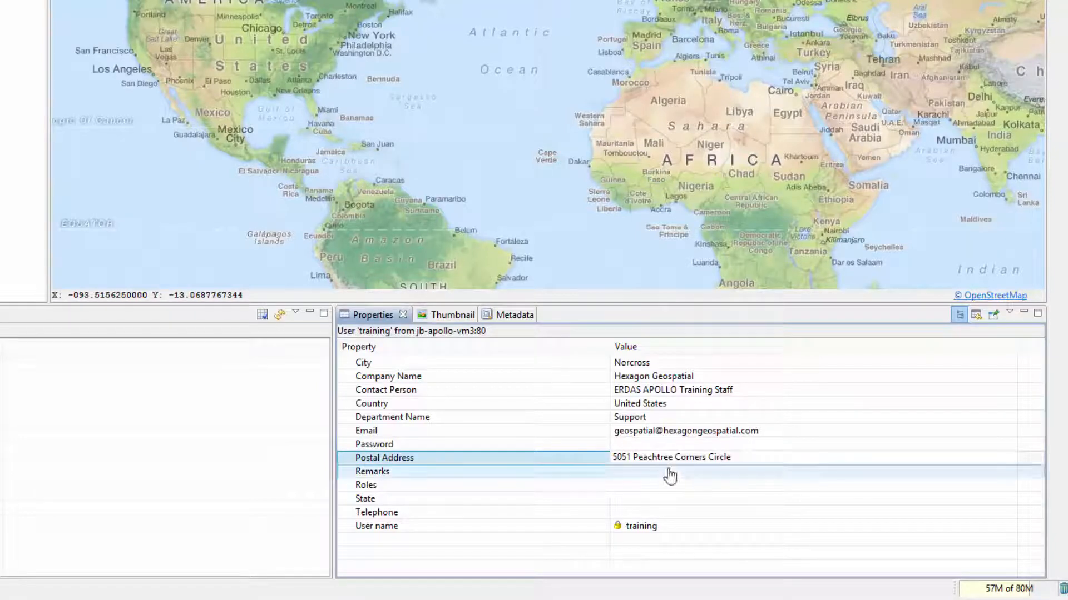
type("This ")
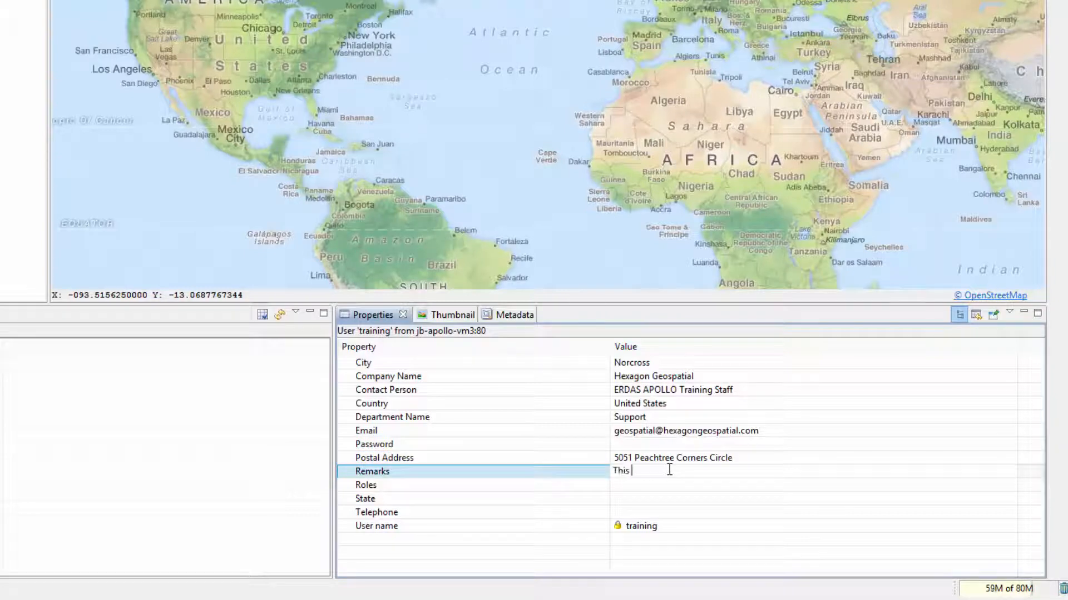
type("User is for ERDAS APOLLO Training only")
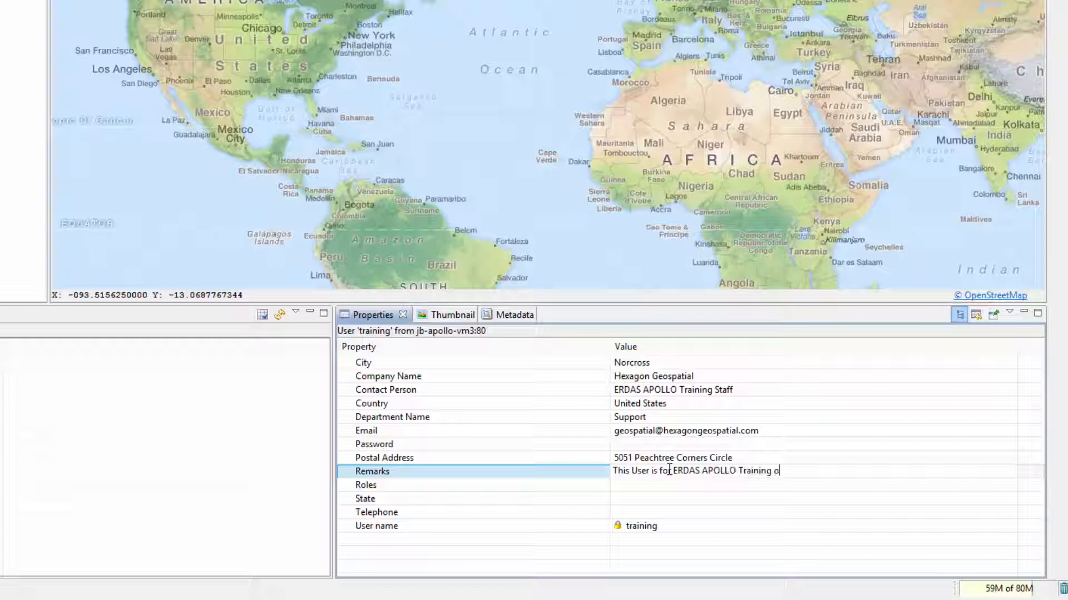
left_click(690, 506)
type("Georgia")
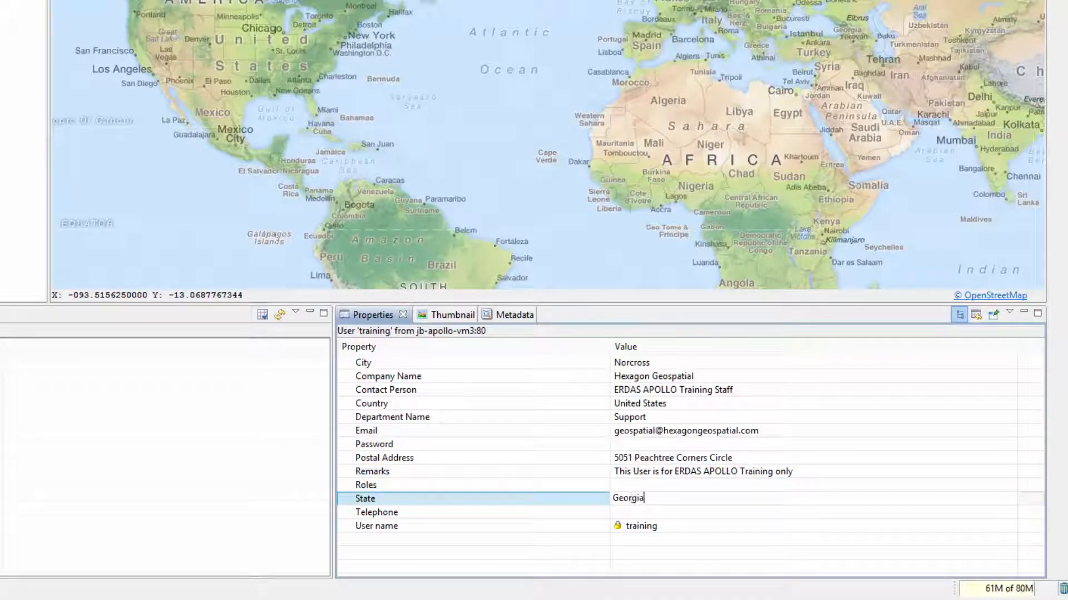
left_click(677, 514)
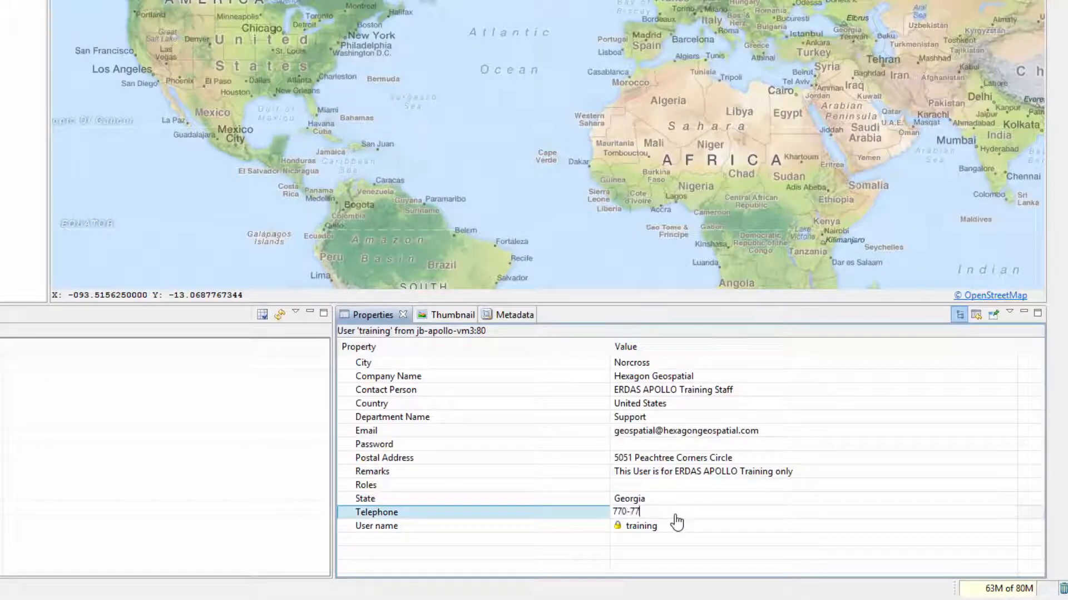
Step: Set and confirm a password for the training user, then save the user's updated details
left_click(747, 448)
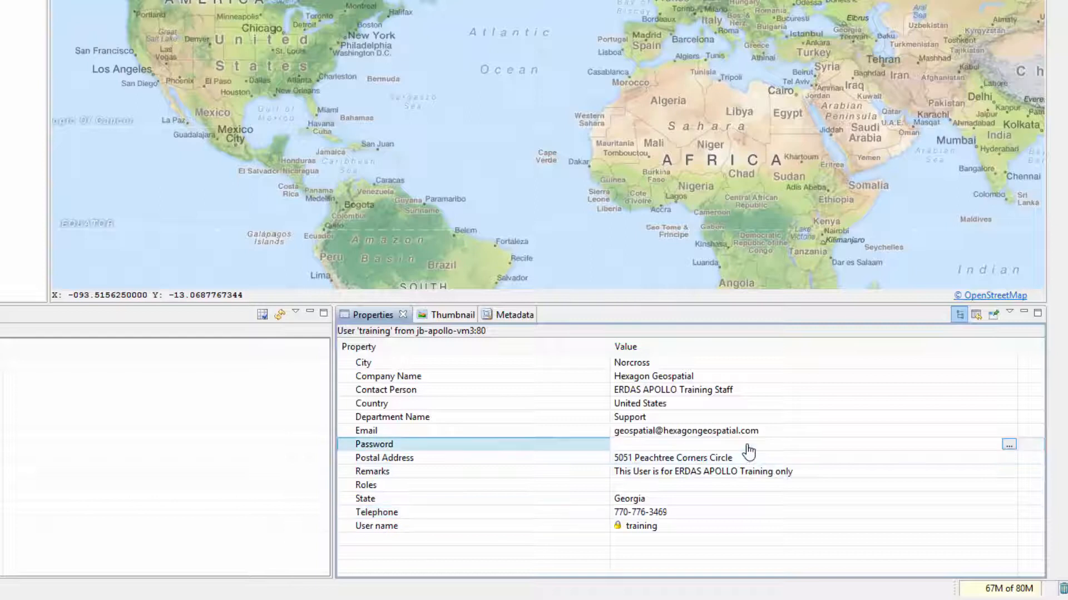
left_click(1008, 445)
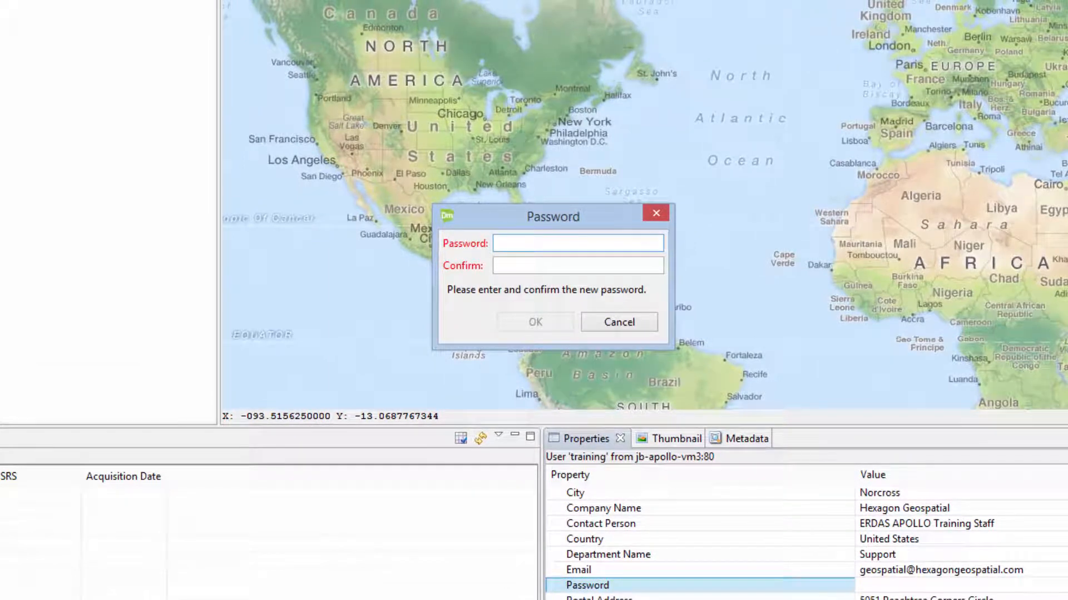
type("********")
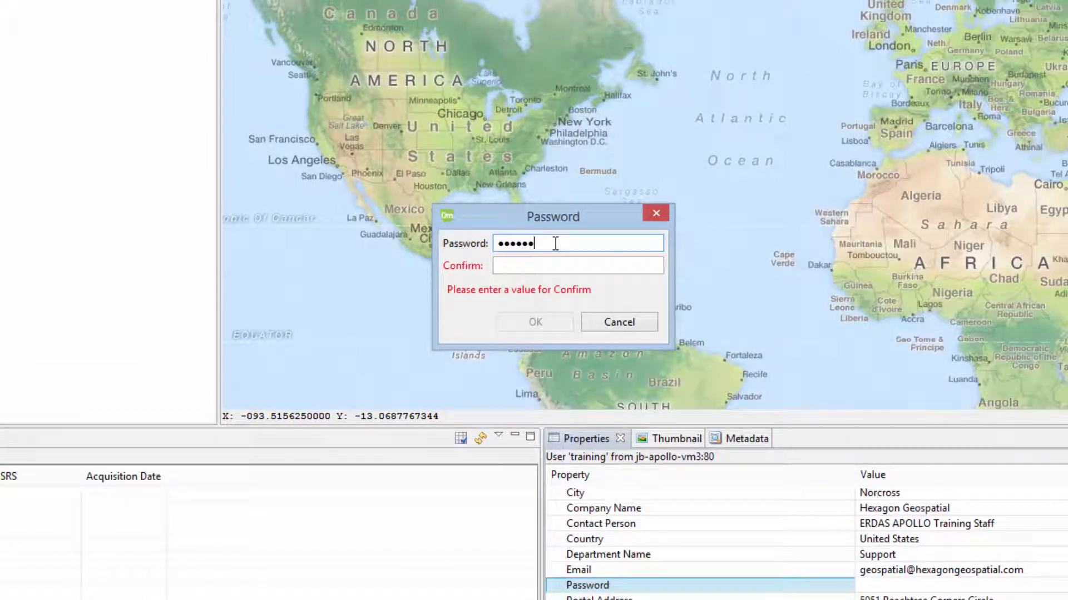
key("Tab")
type("*****")
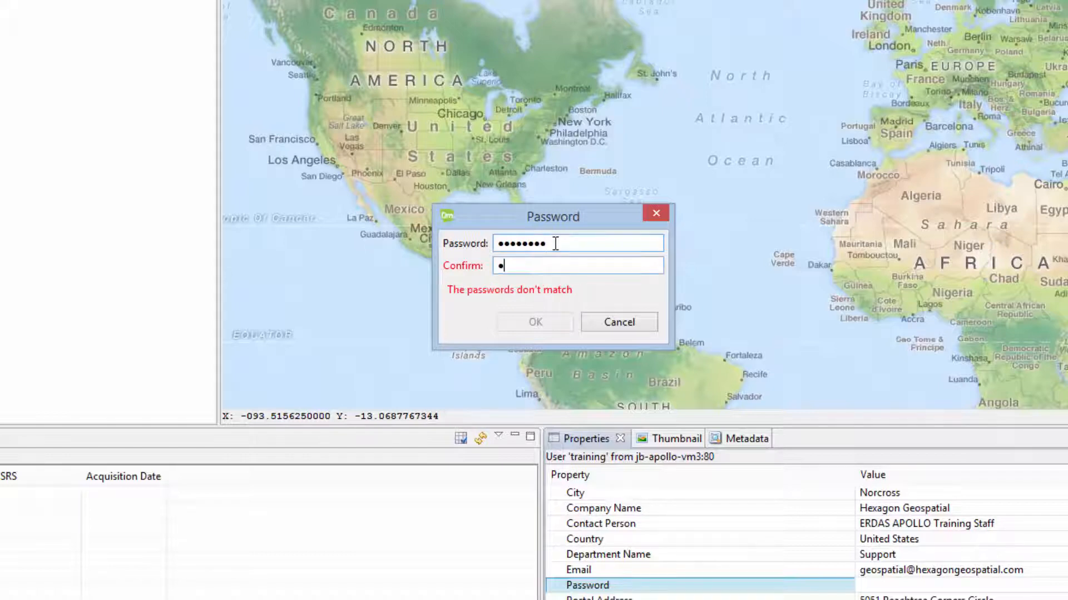
type("***")
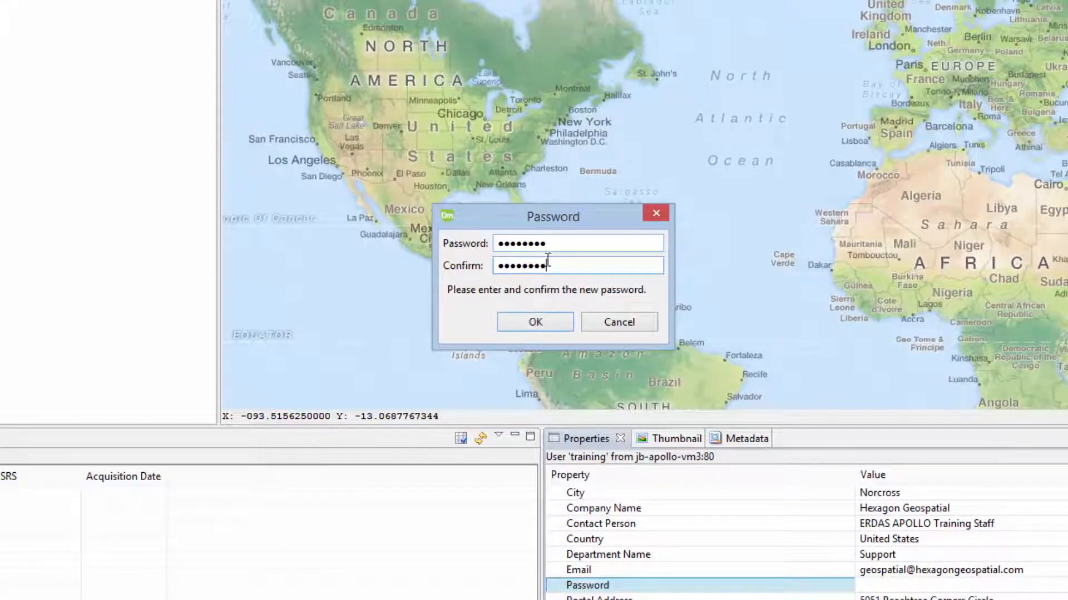
left_click(533, 326)
left_click(641, 326)
left_click(958, 516)
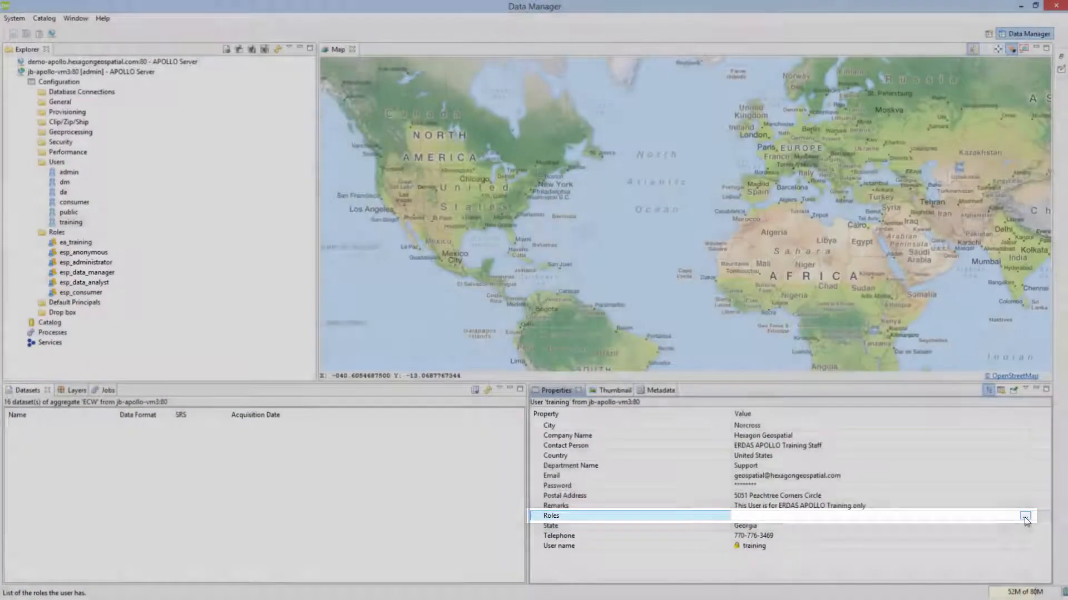
Step: Move ea_training and esp_consumer into the training user's selected roles and save the user
left_click(1025, 517)
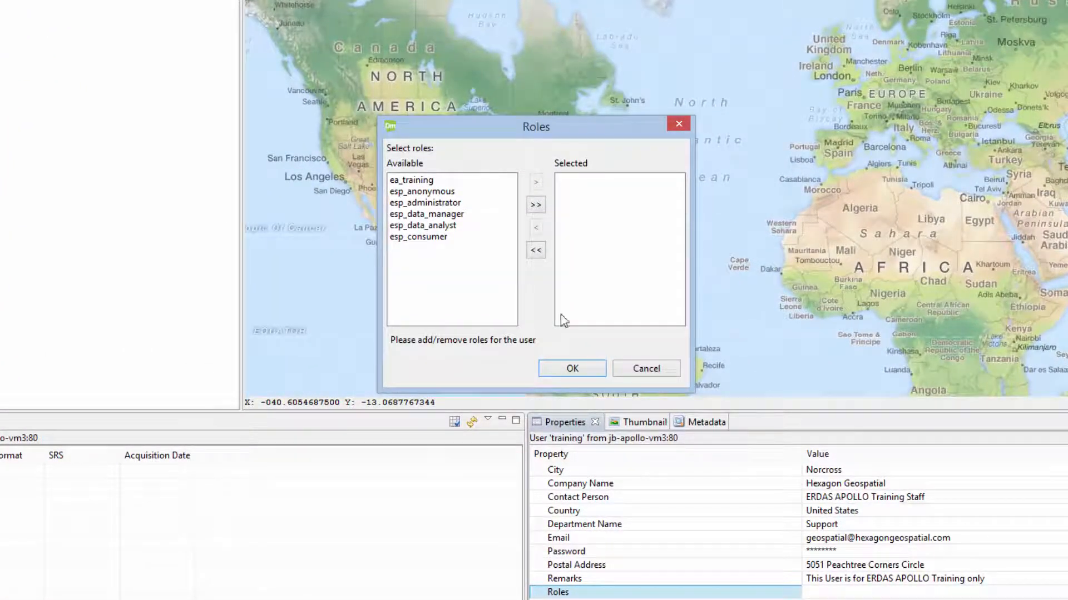
left_click(428, 181)
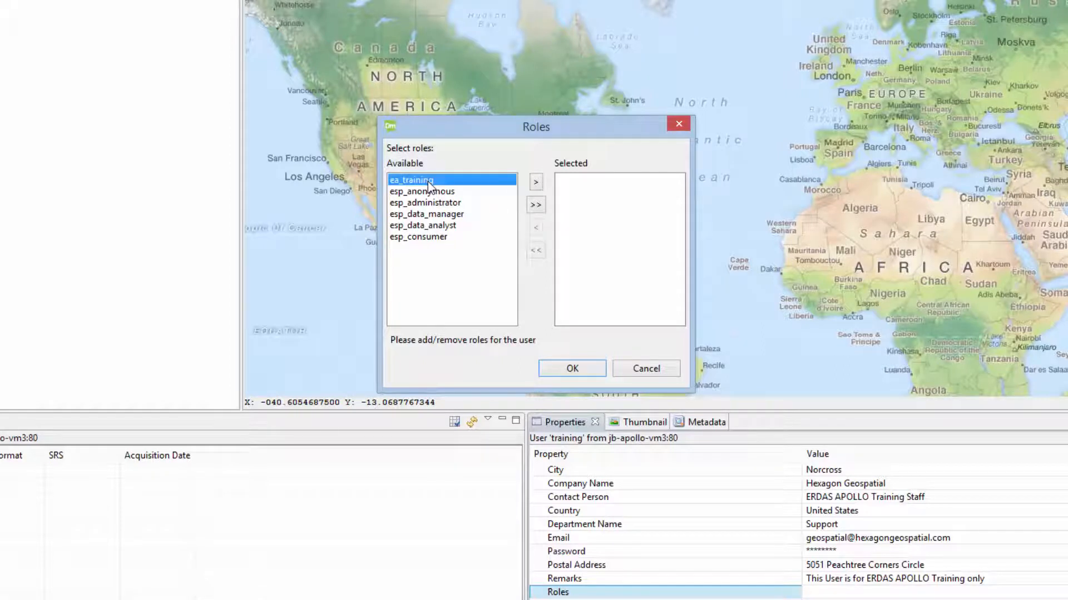
left_click(538, 185)
left_click(419, 228)
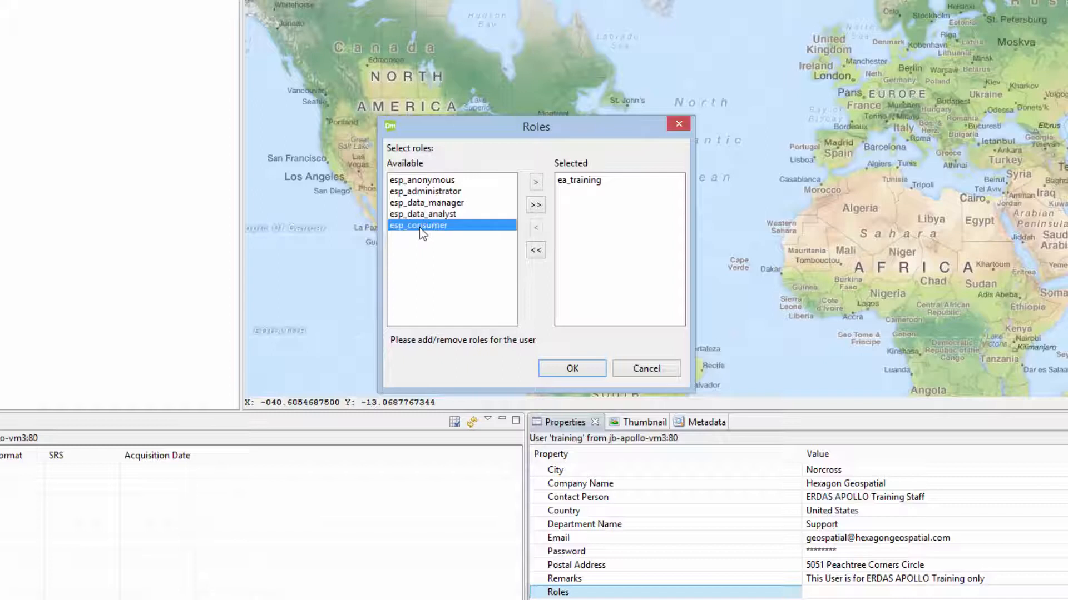
left_click(540, 181)
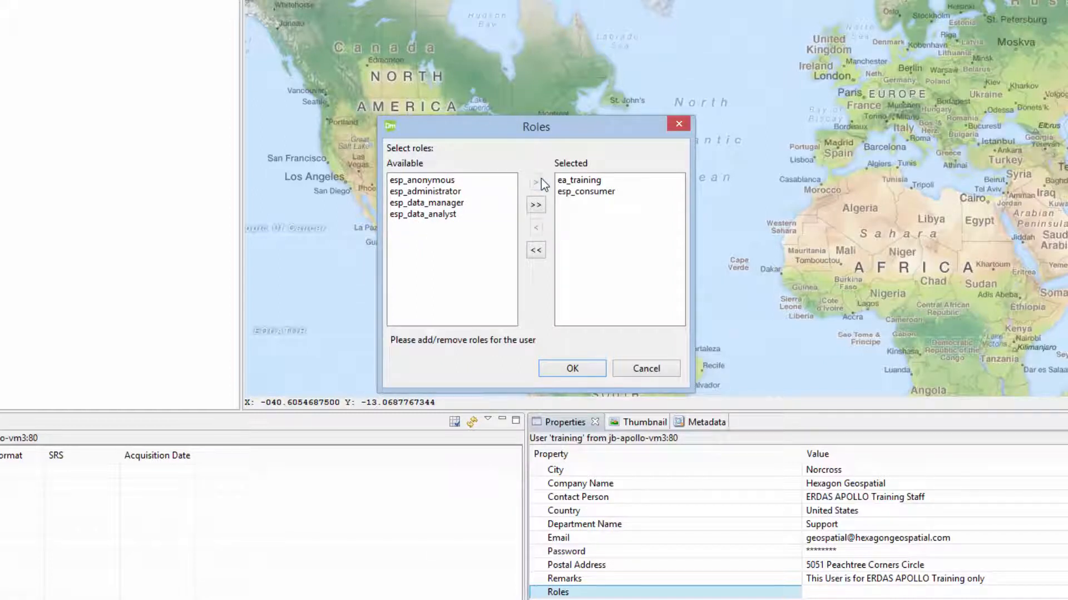
left_click(562, 370)
left_click(613, 318)
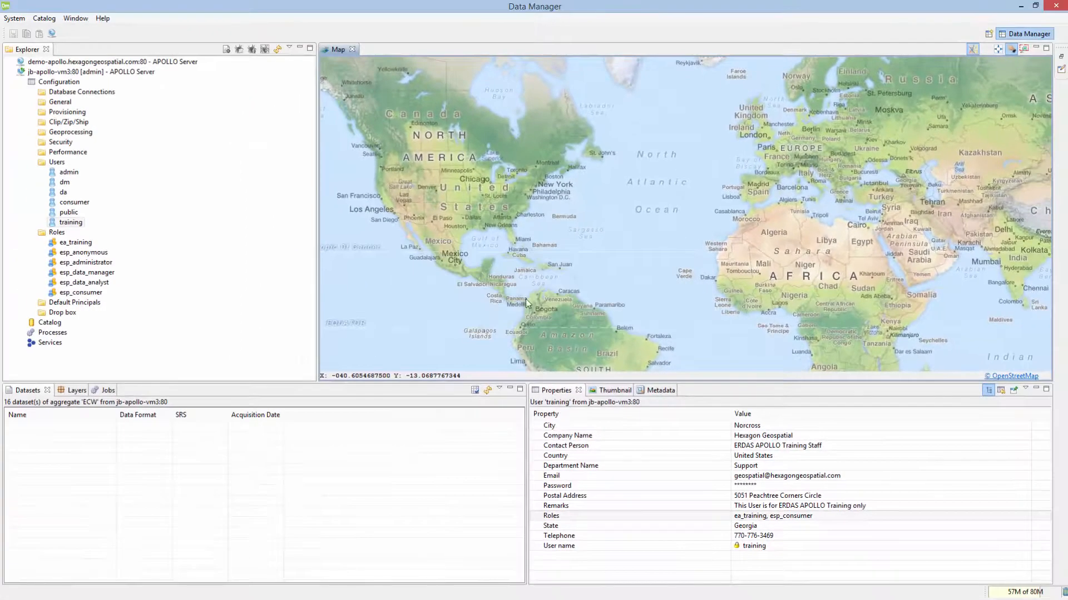
left_click(98, 73)
Step: Log admin out of jb-apollo-vm3:80, log back in as training, and expand Catalog to ROOT
right_click(98, 74)
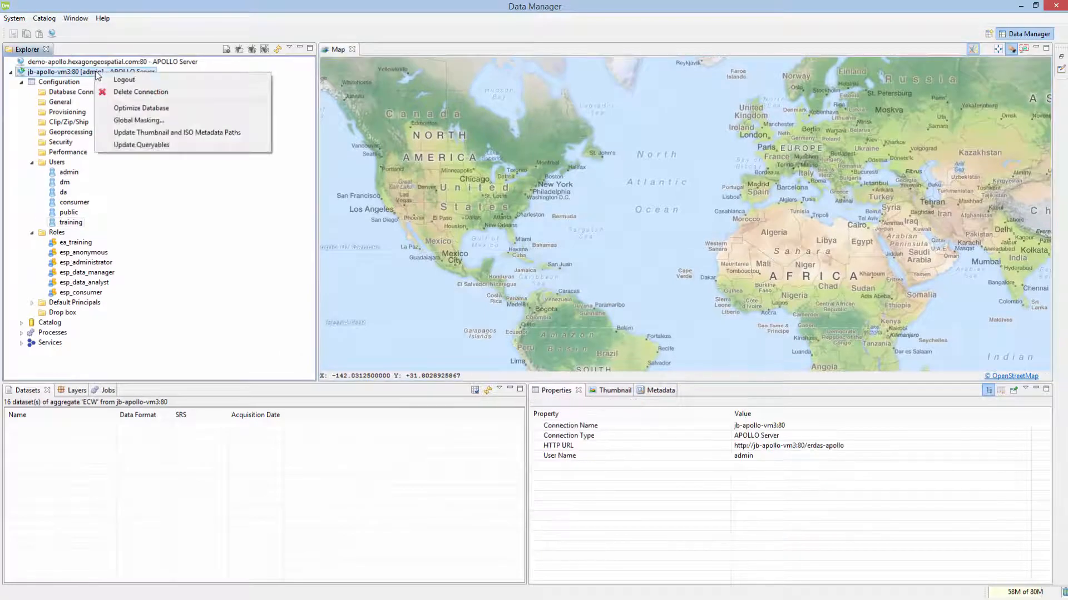
left_click(129, 81)
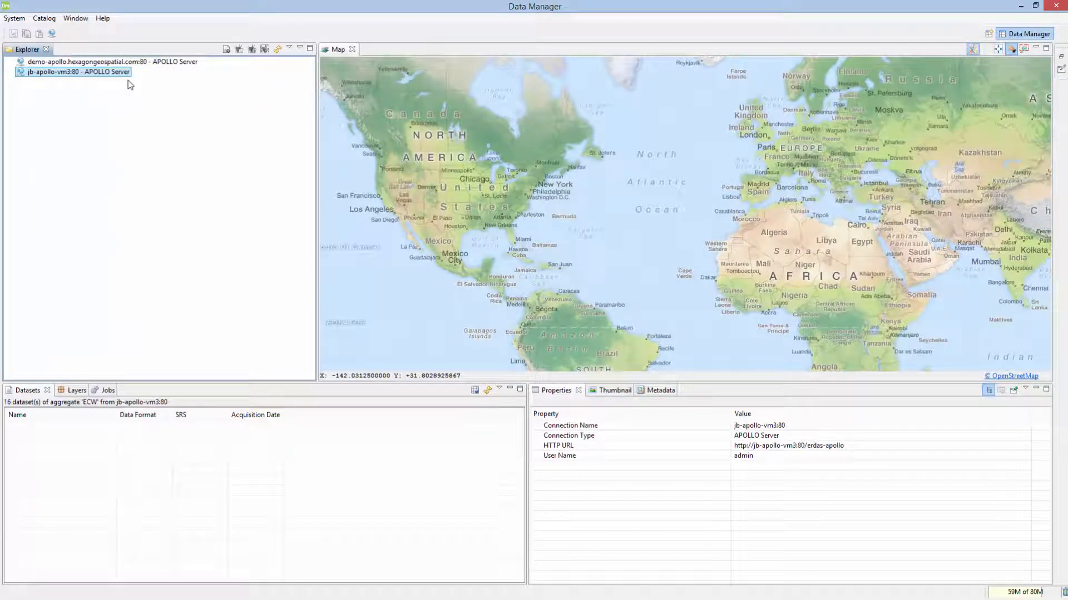
right_click(112, 77)
left_click(131, 83)
type("tr")
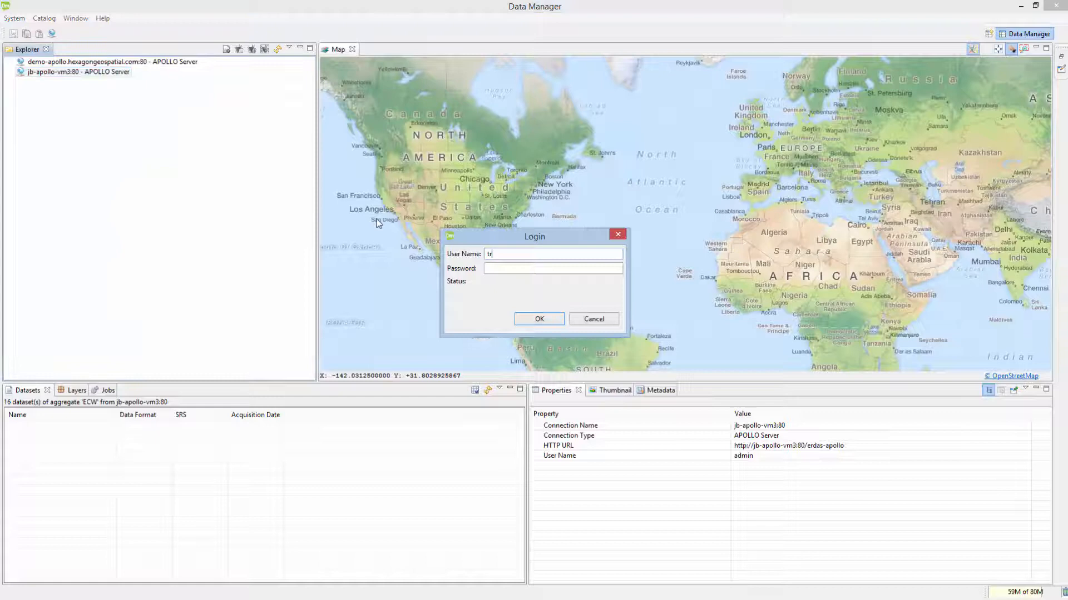
type("aining")
key("Return")
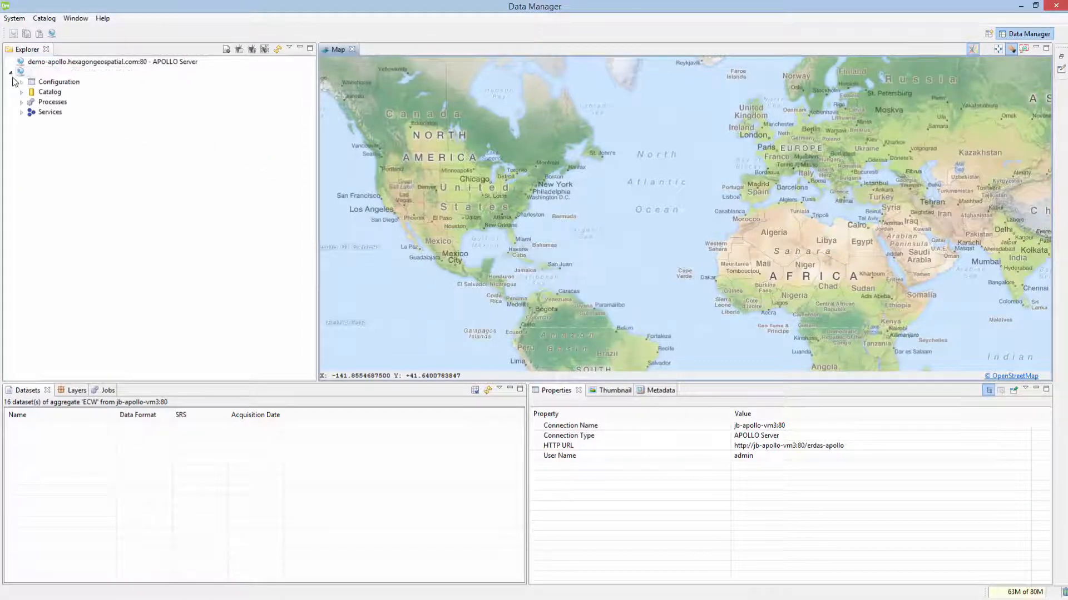
left_click(21, 93)
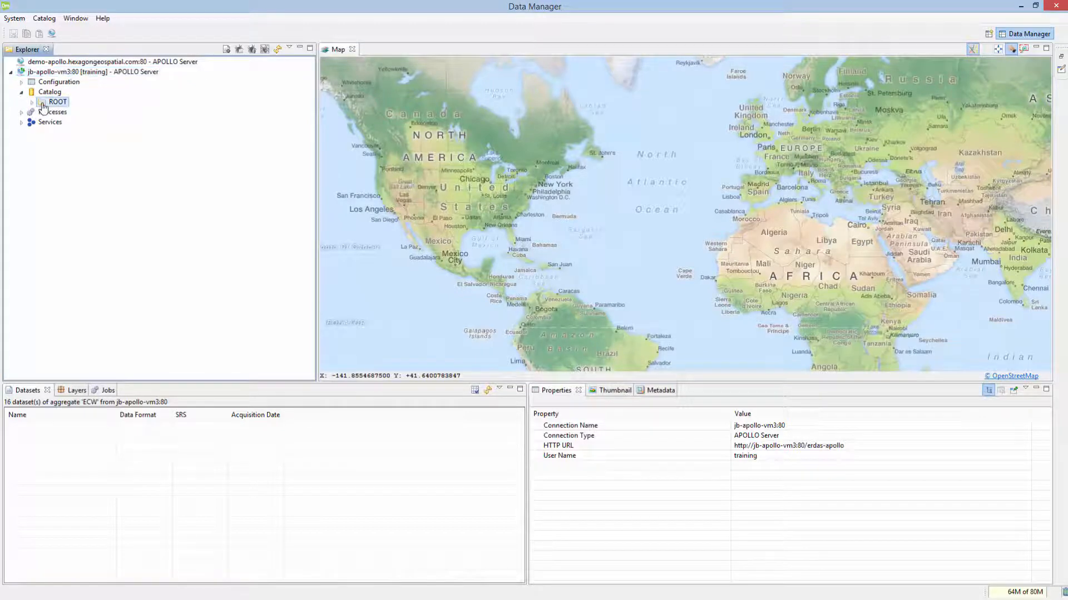
Step: Start a file-system crawl into ROOT targeting C:\EATrain\ECW\ and advance to Scheduling
right_click(45, 103)
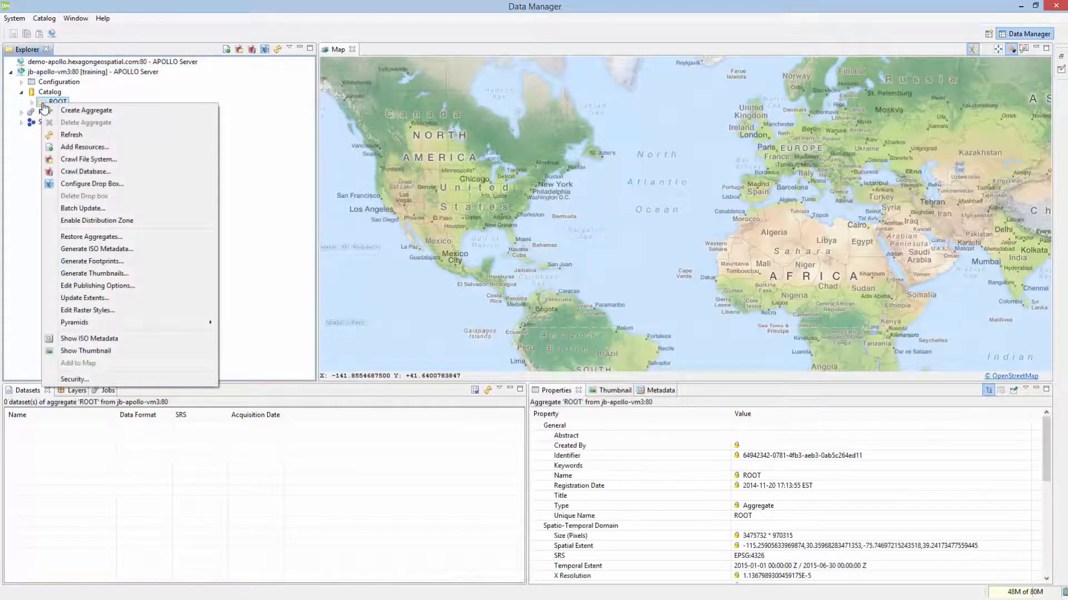
left_click(72, 159)
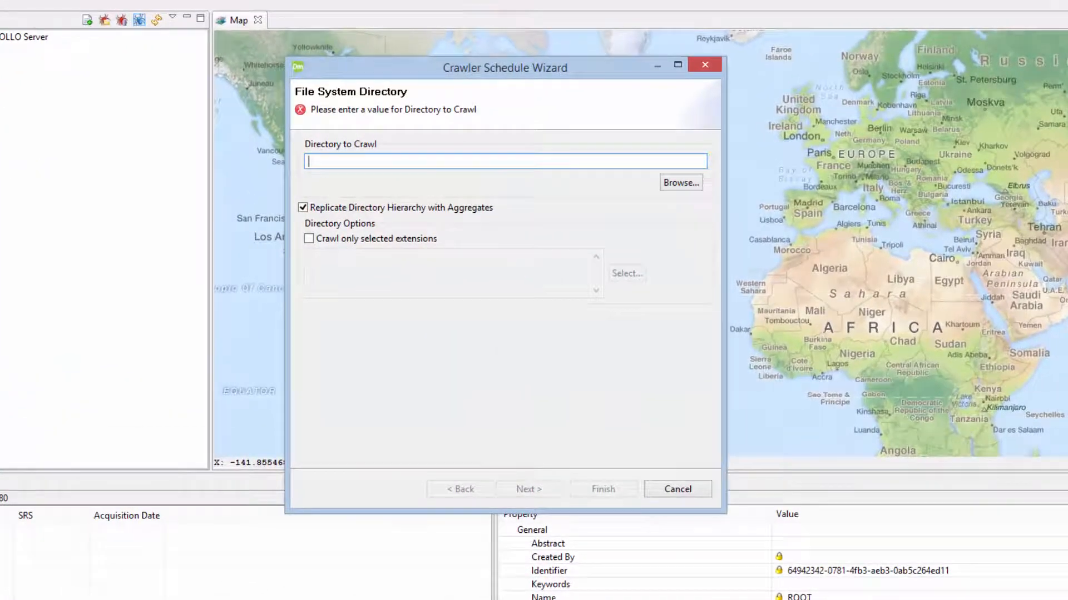
left_click(679, 183)
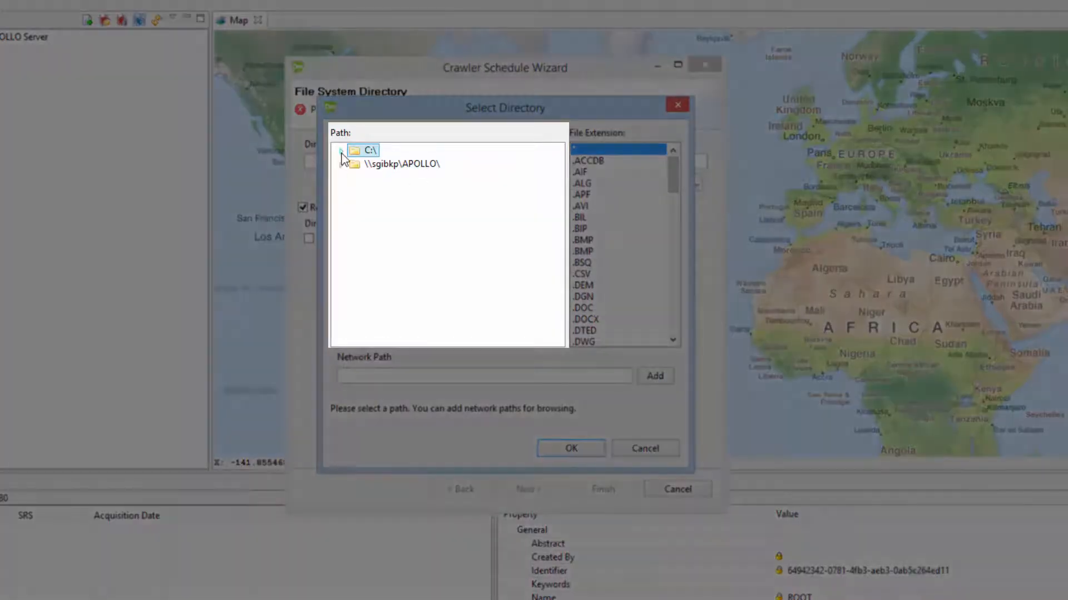
left_click(340, 151)
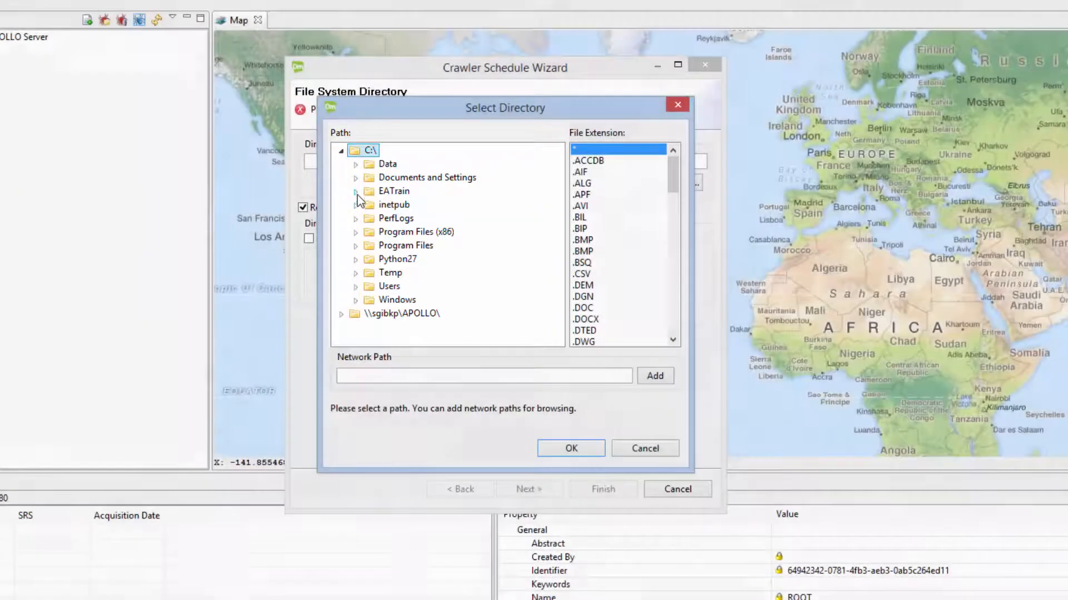
left_click(355, 192)
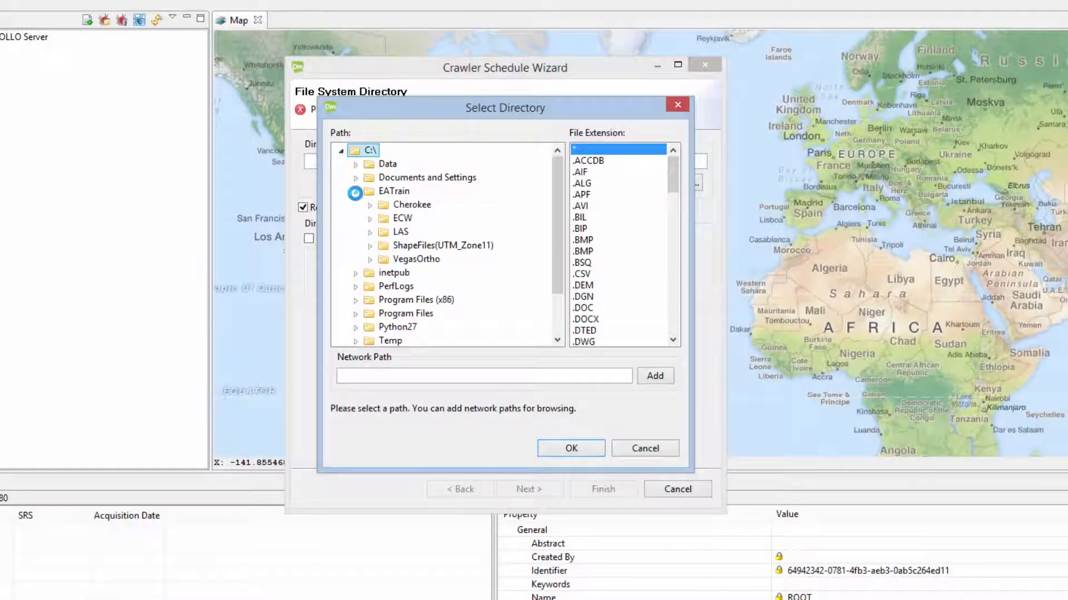
left_click(385, 219)
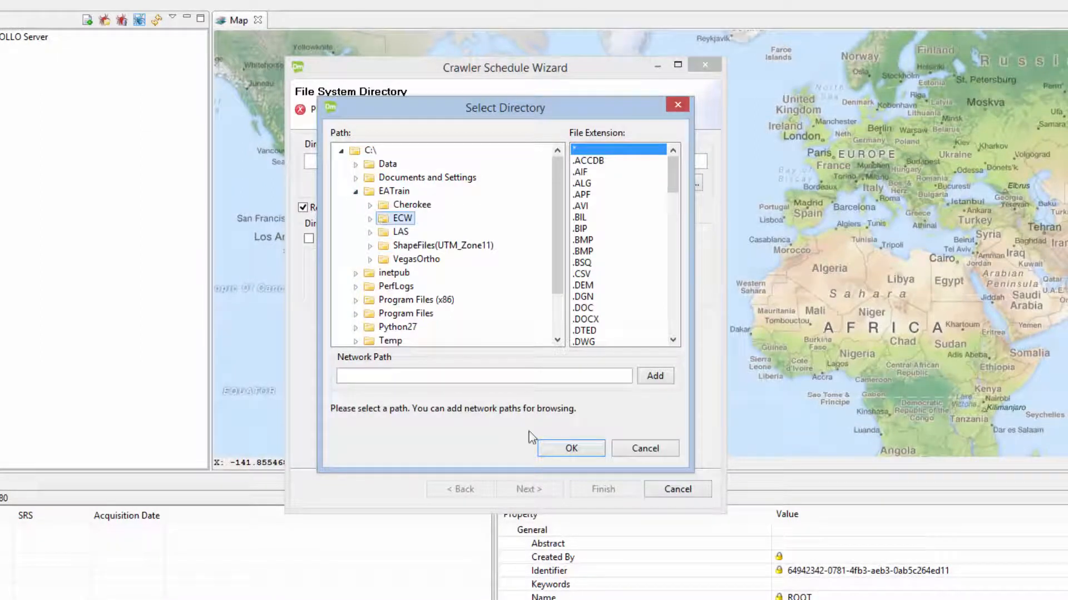
left_click(556, 448)
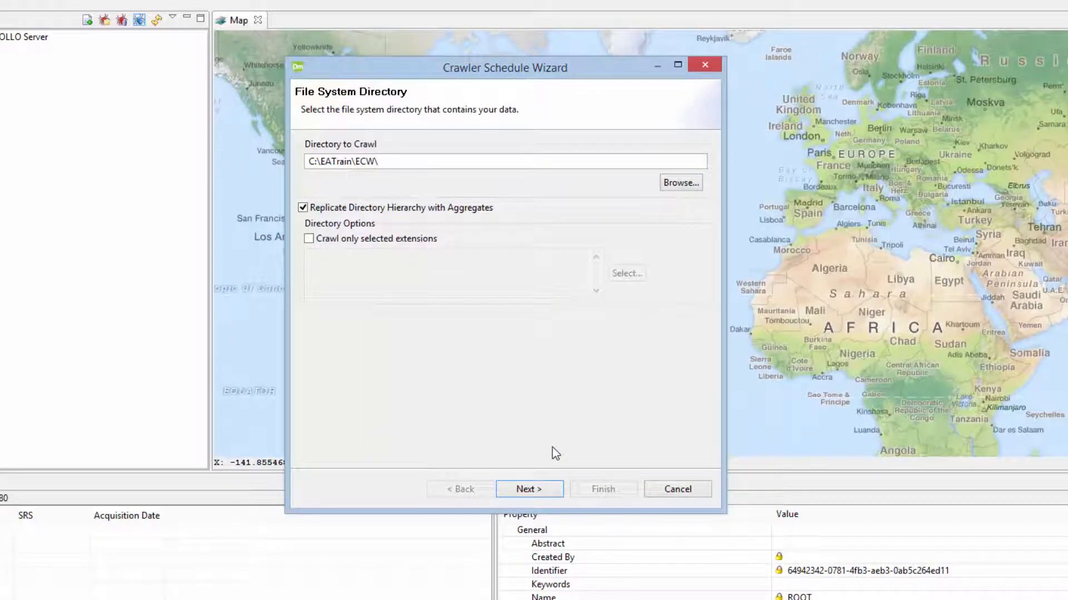
left_click(527, 489)
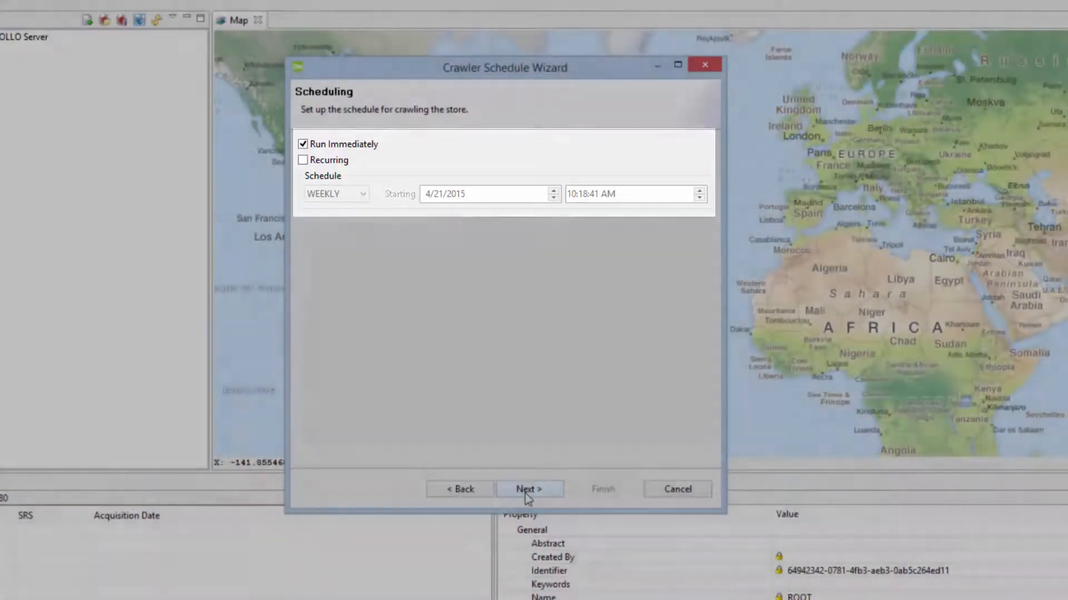
Step: Keep Run Immediately and the default processing and web options, advancing to Security Settings
left_click(528, 491)
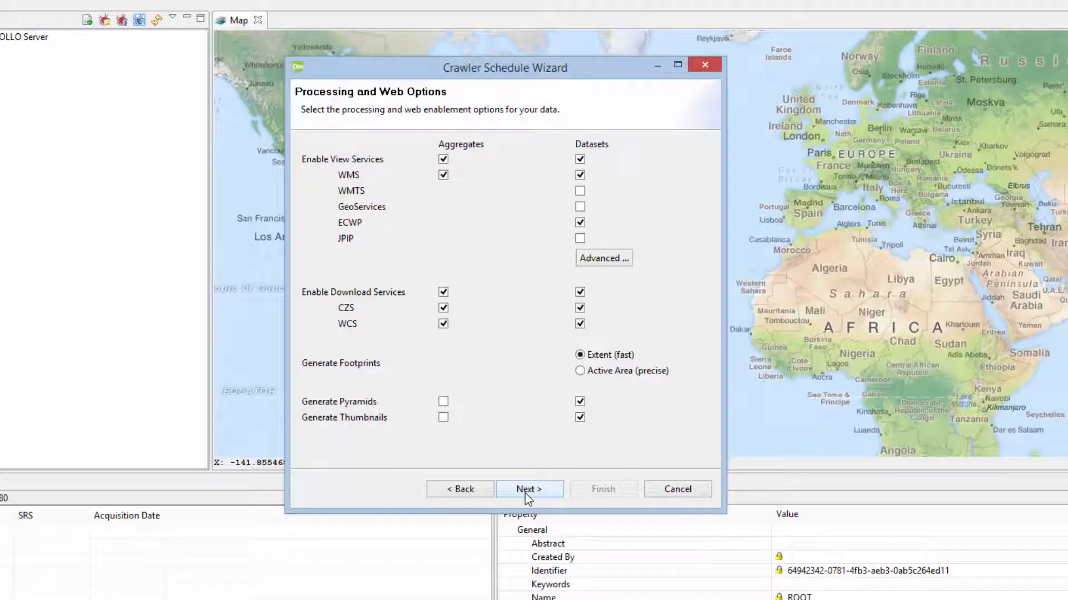
left_click(525, 492)
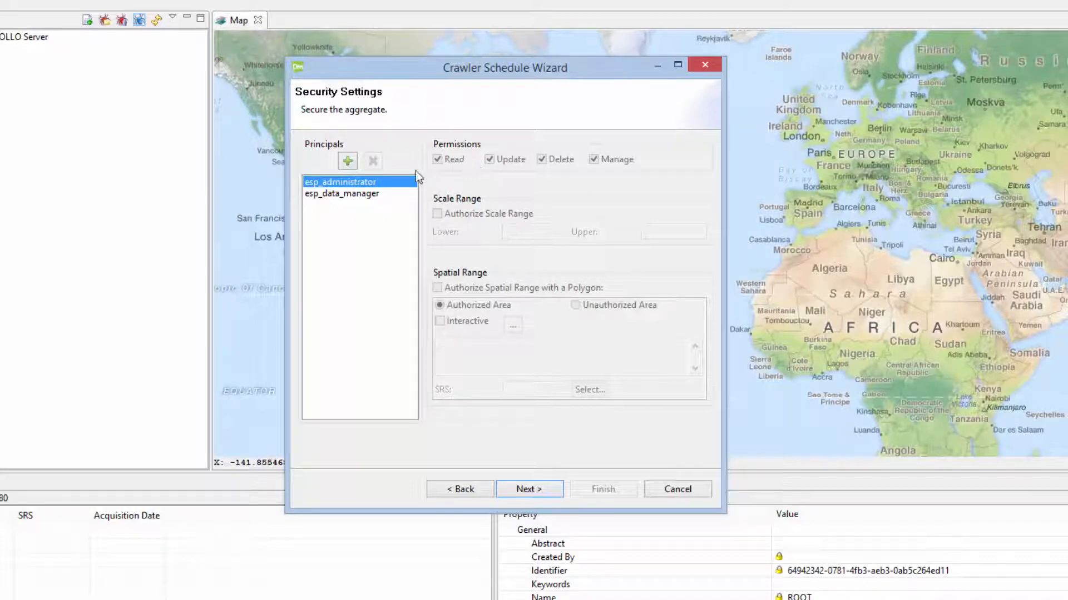
Step: Replace esp_data_manager with the training principal, allowing update and manage, then advance to Metadata Parser
left_click(359, 194)
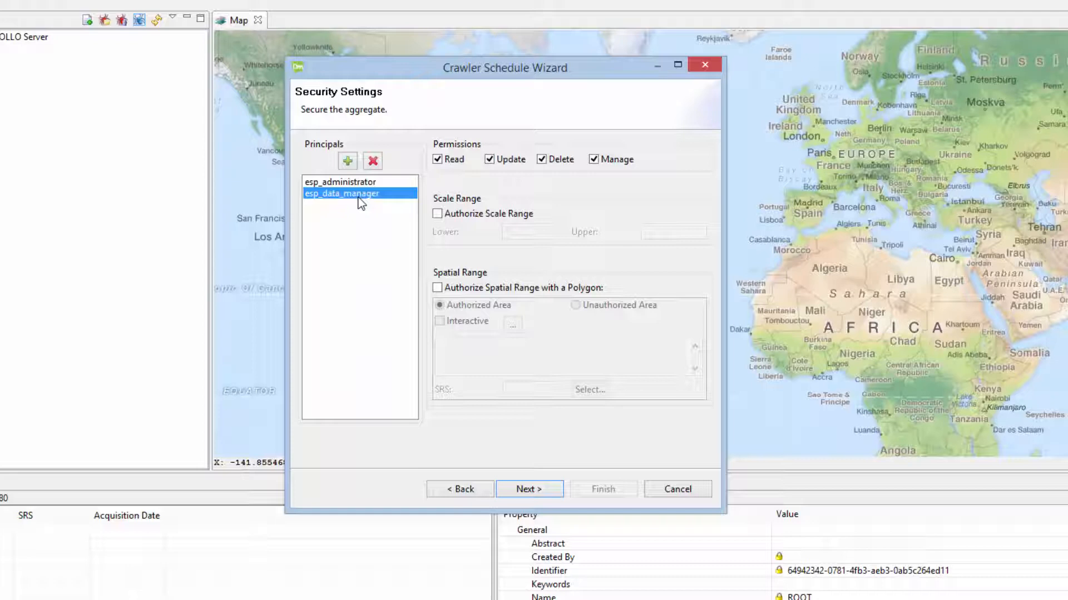
left_click(373, 161)
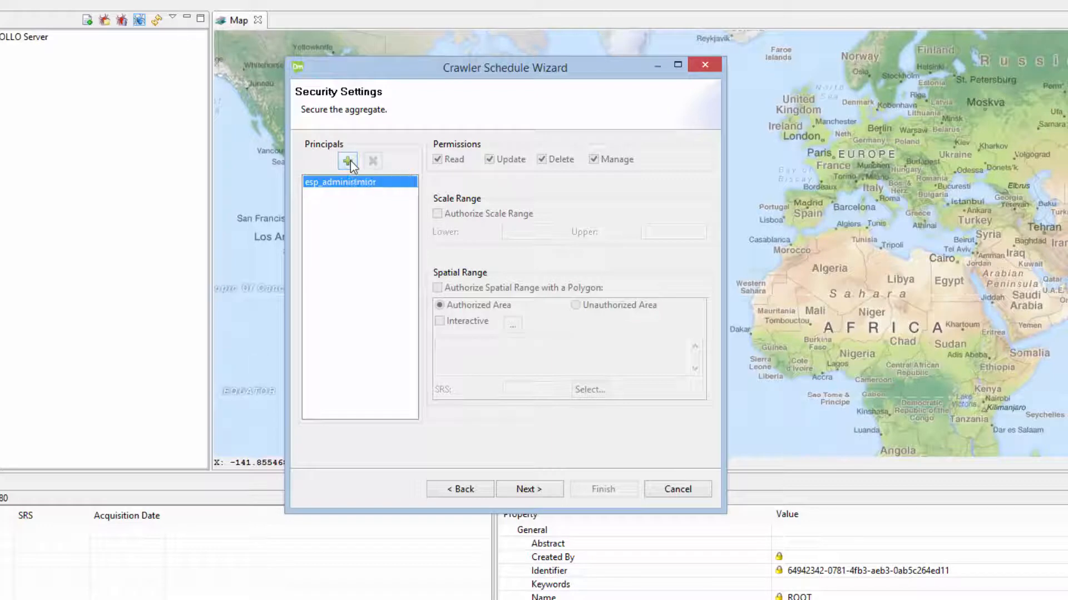
left_click(350, 161)
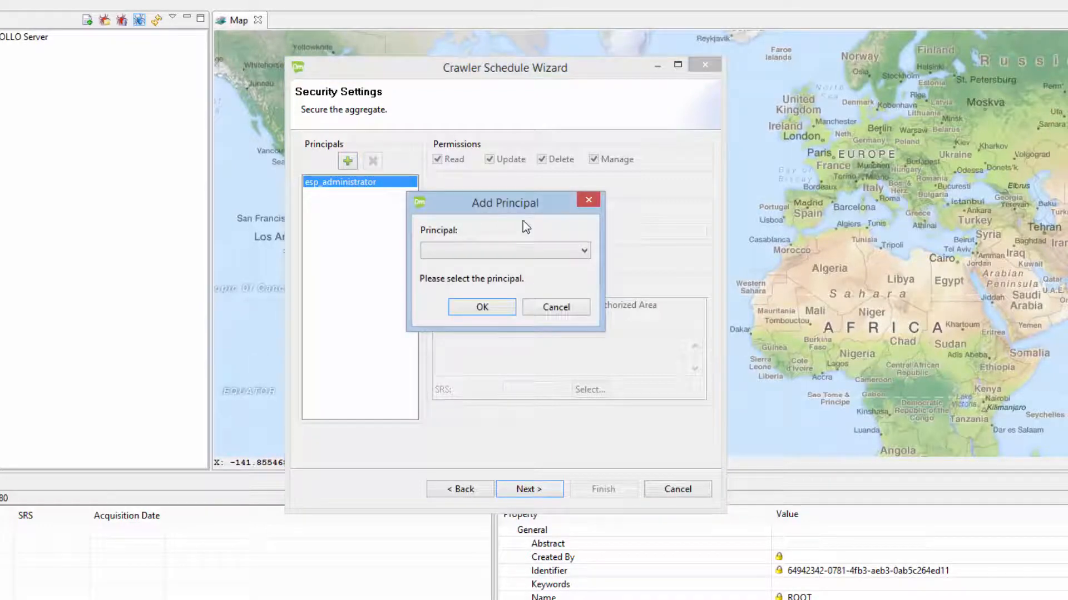
left_click(556, 252)
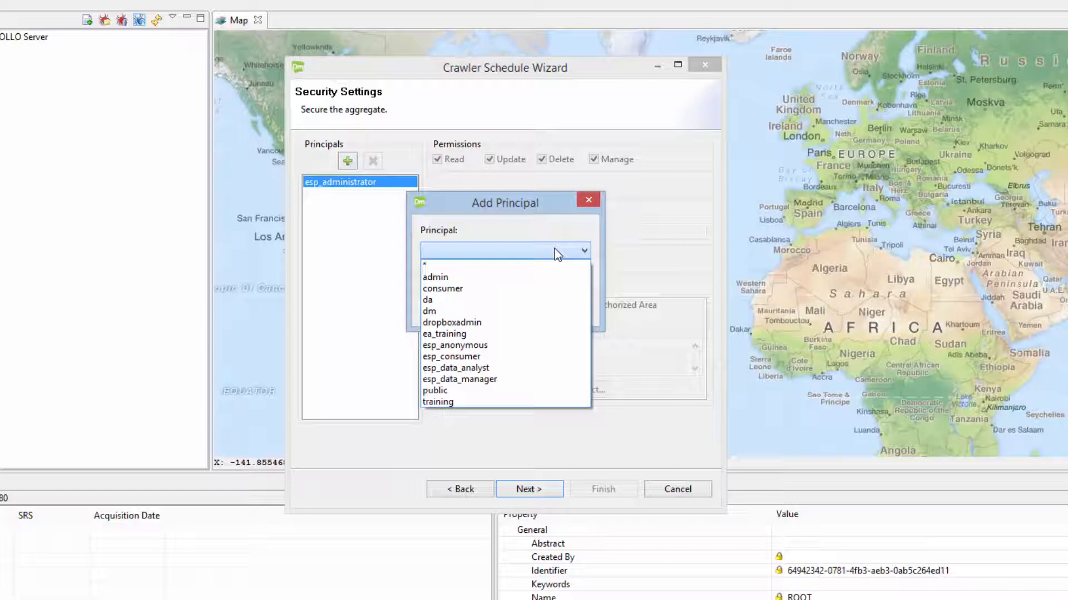
left_click(455, 403)
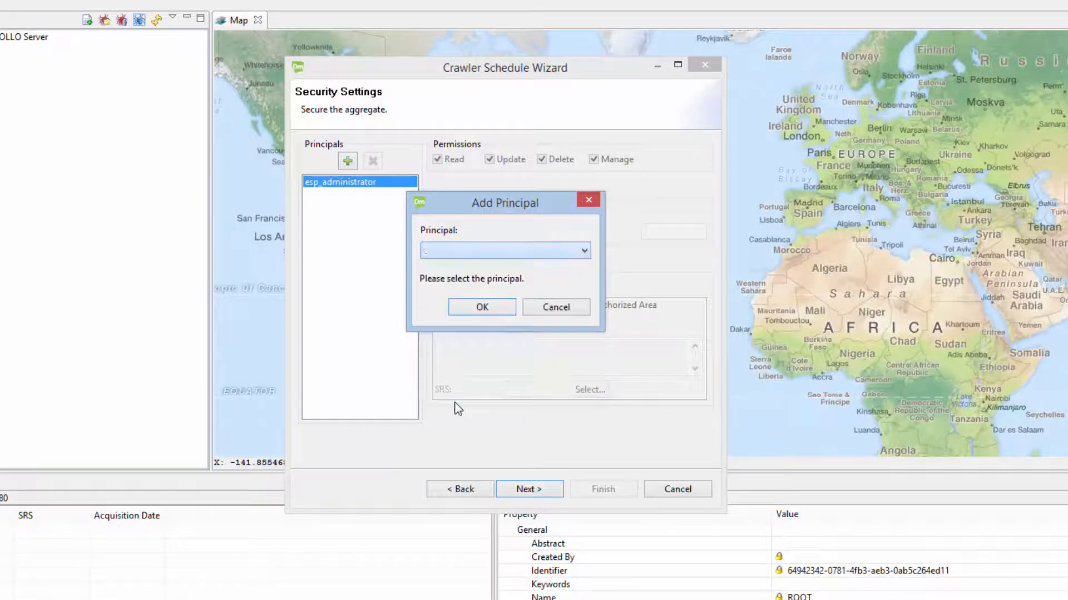
left_click(477, 309)
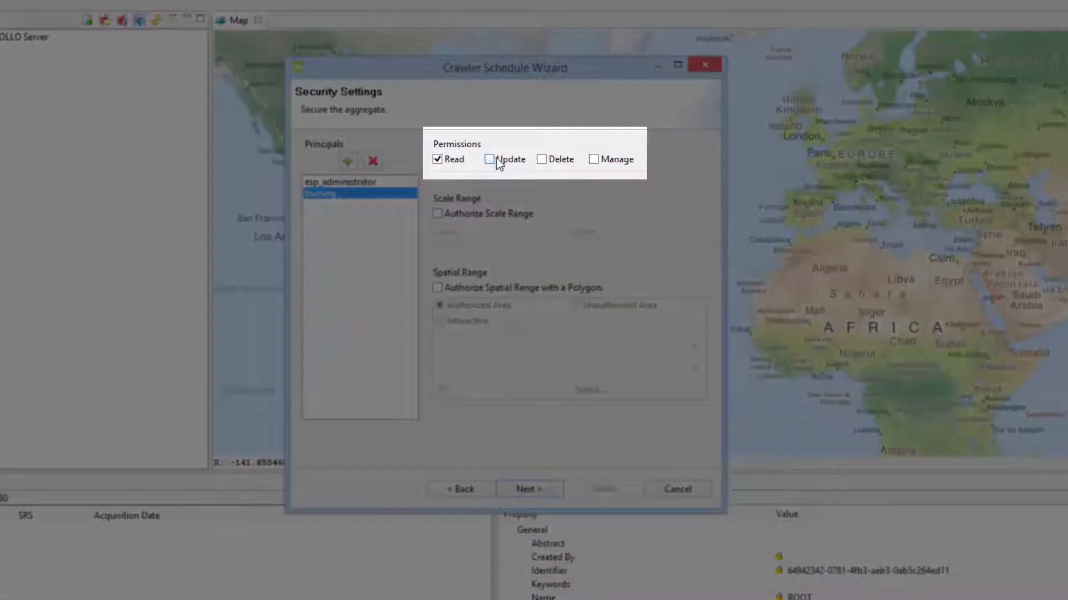
left_click(490, 159)
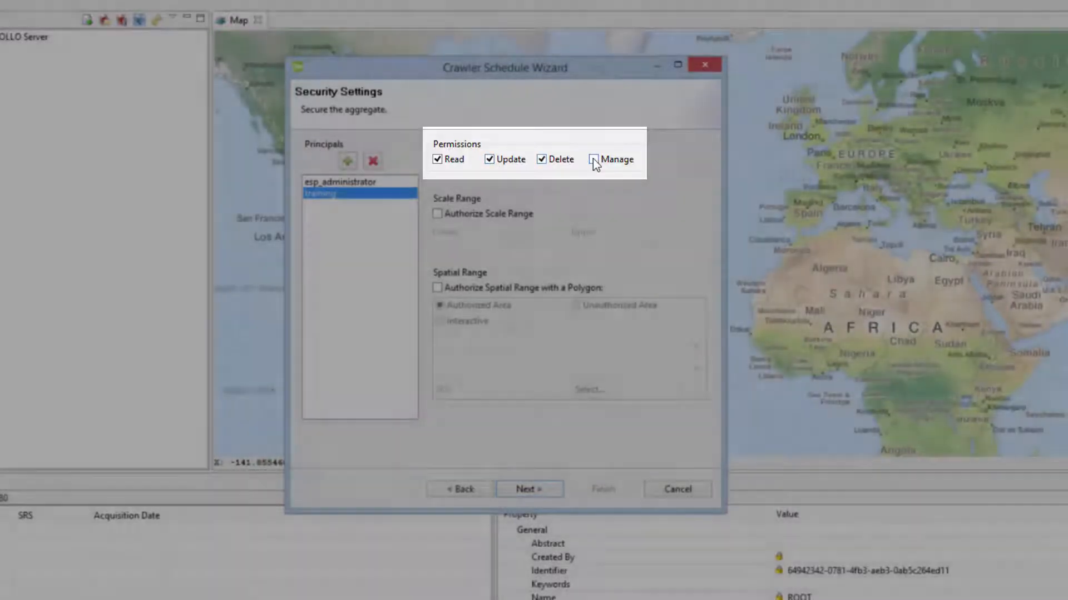
left_click(593, 160)
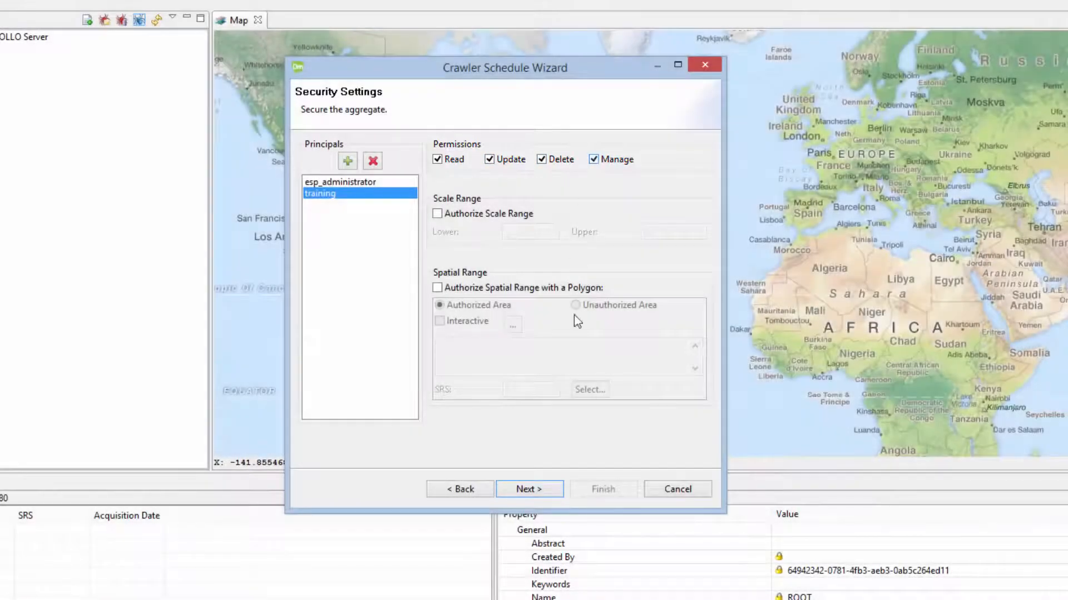
left_click(529, 492)
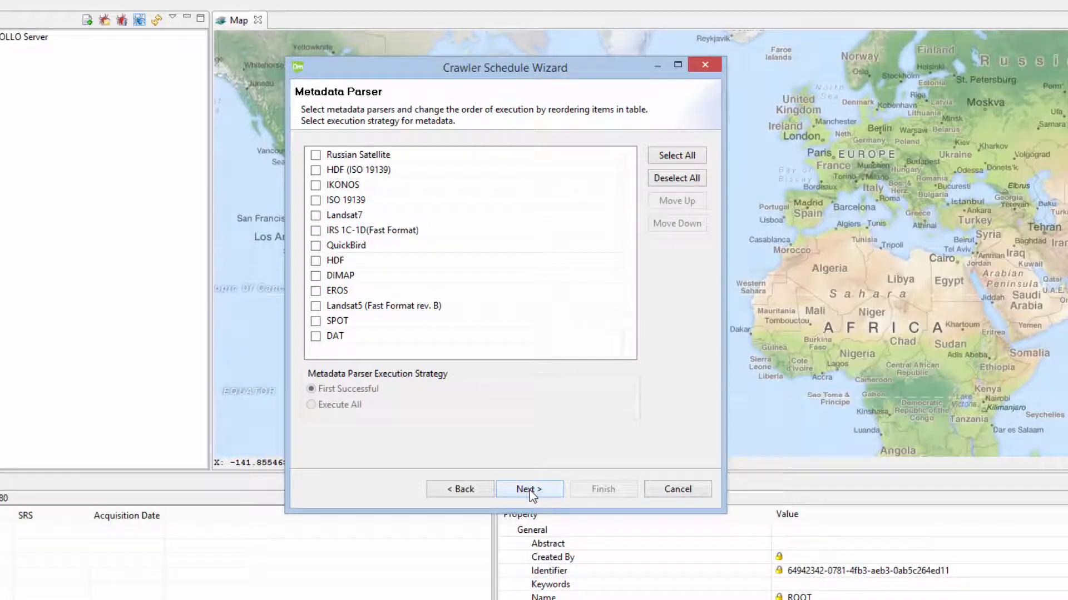
Step: Run the C:\EATrain\ECW\ crawl from the summary and view the two crawler jobs in Jobs
left_click(529, 490)
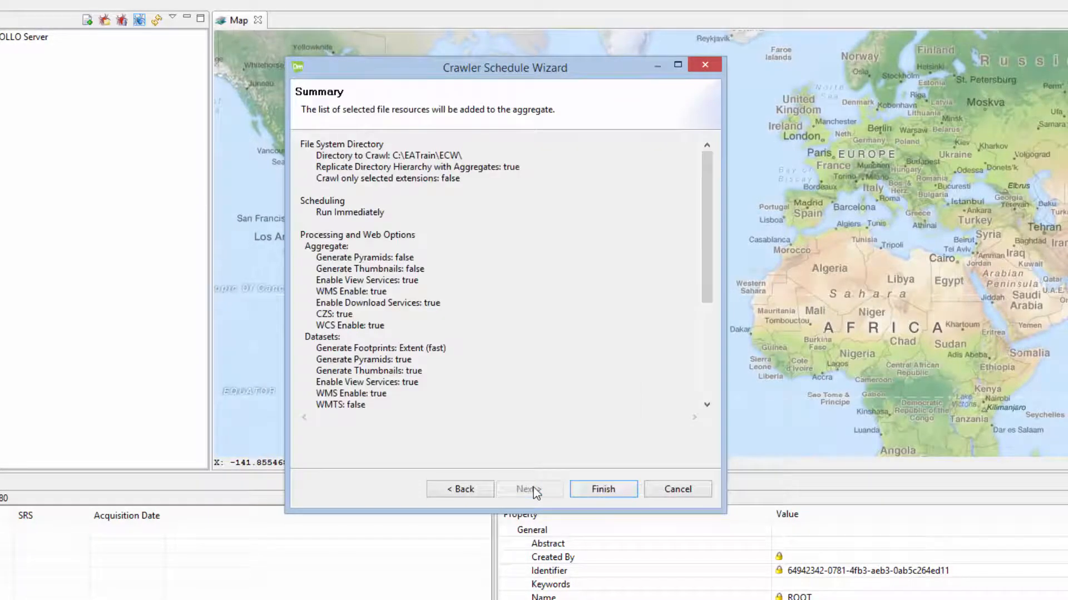
left_click(600, 490)
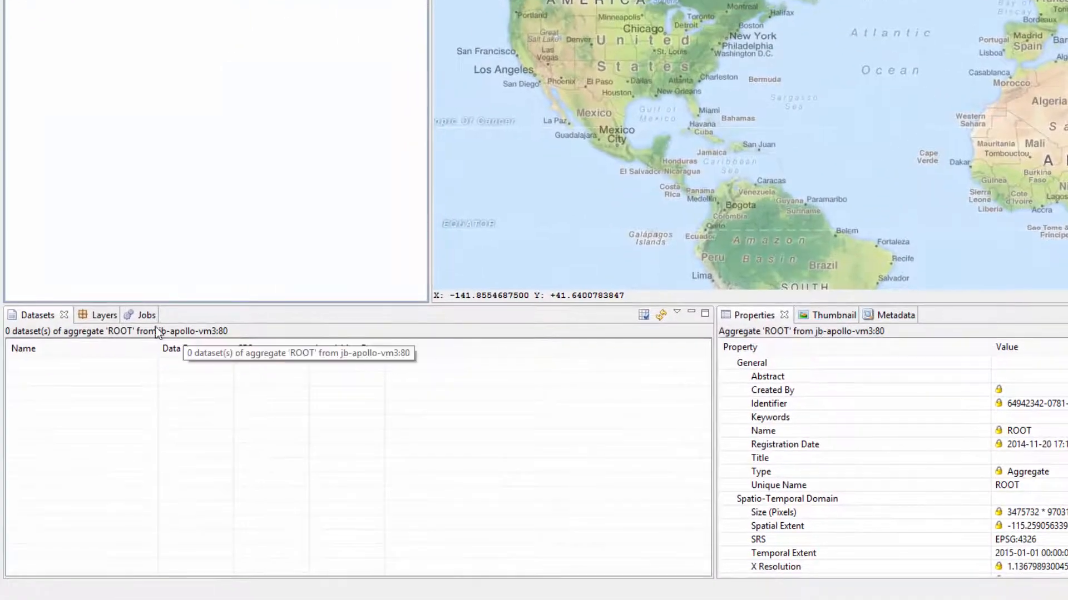
left_click(145, 316)
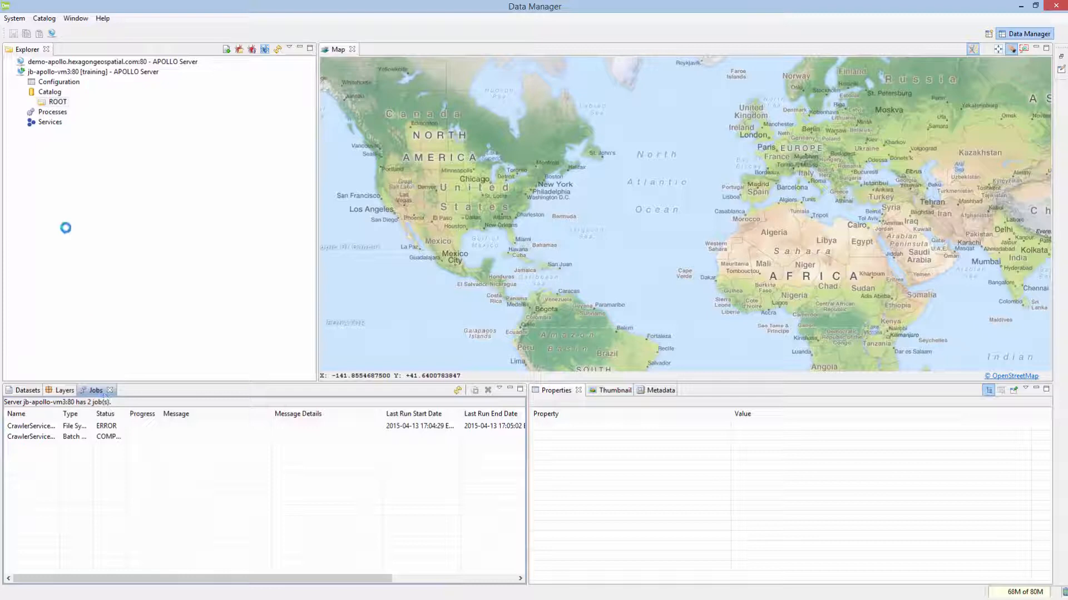
Step: Open the 16 ECW datasets under ROOT and check training's permissions in the first dataset's Security
left_click(33, 102)
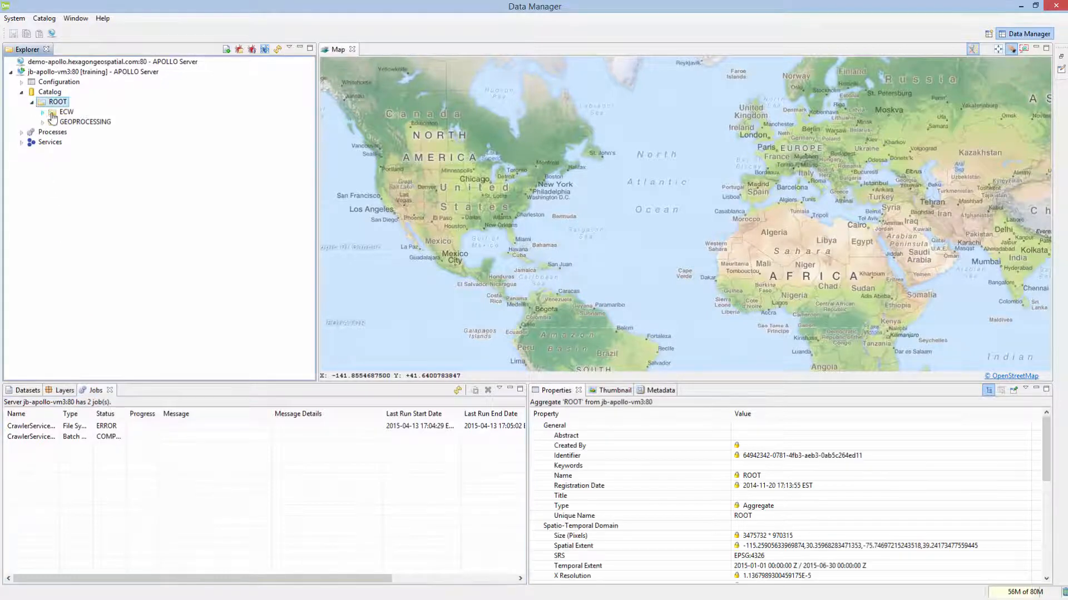
left_click(54, 114)
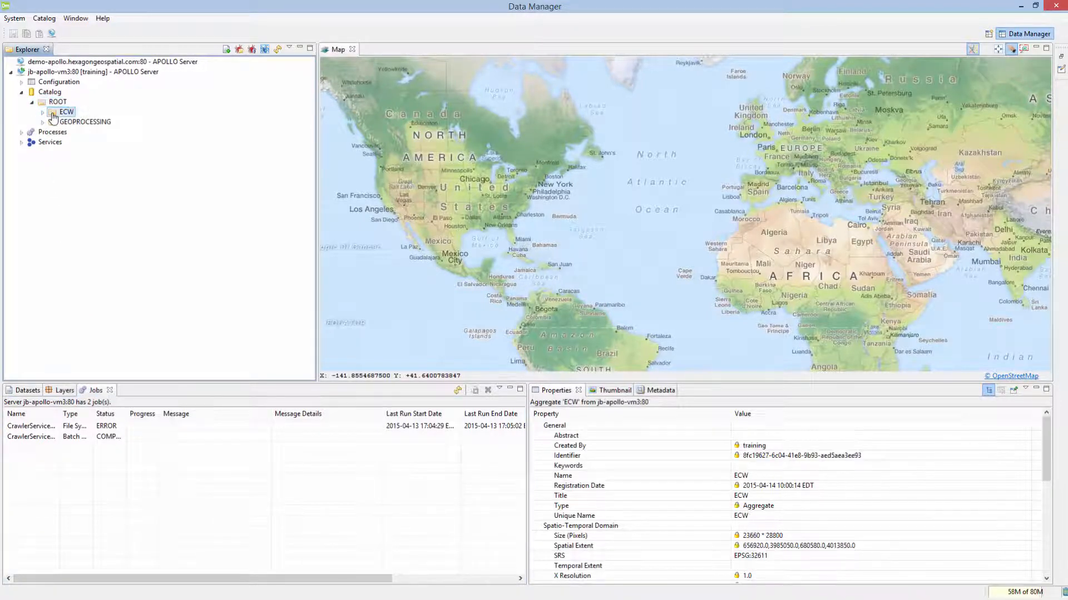
left_click(25, 391)
left_click(34, 428)
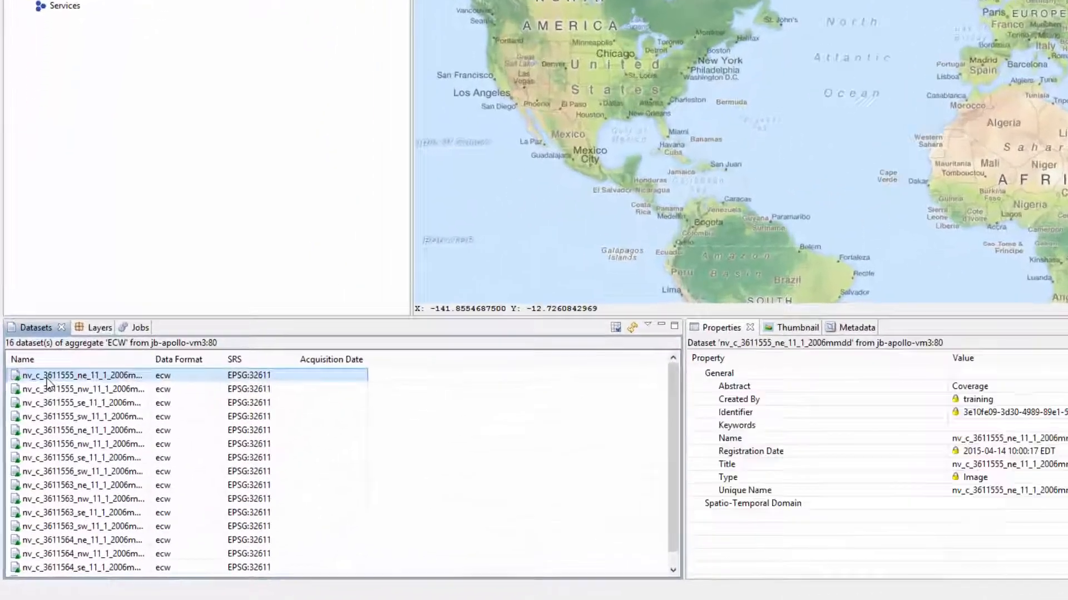
right_click(48, 379)
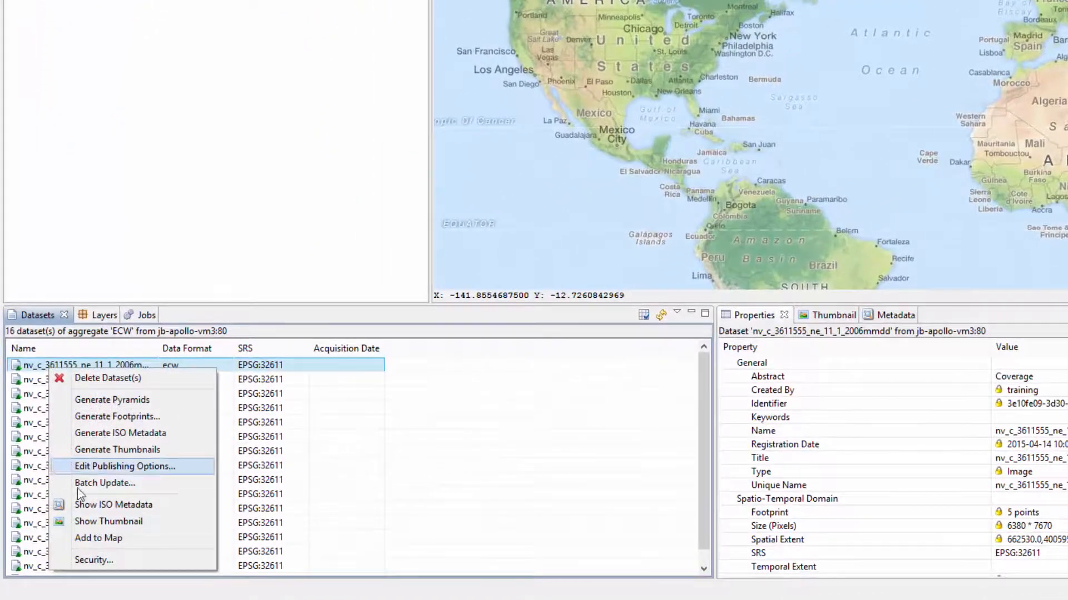
left_click(80, 564)
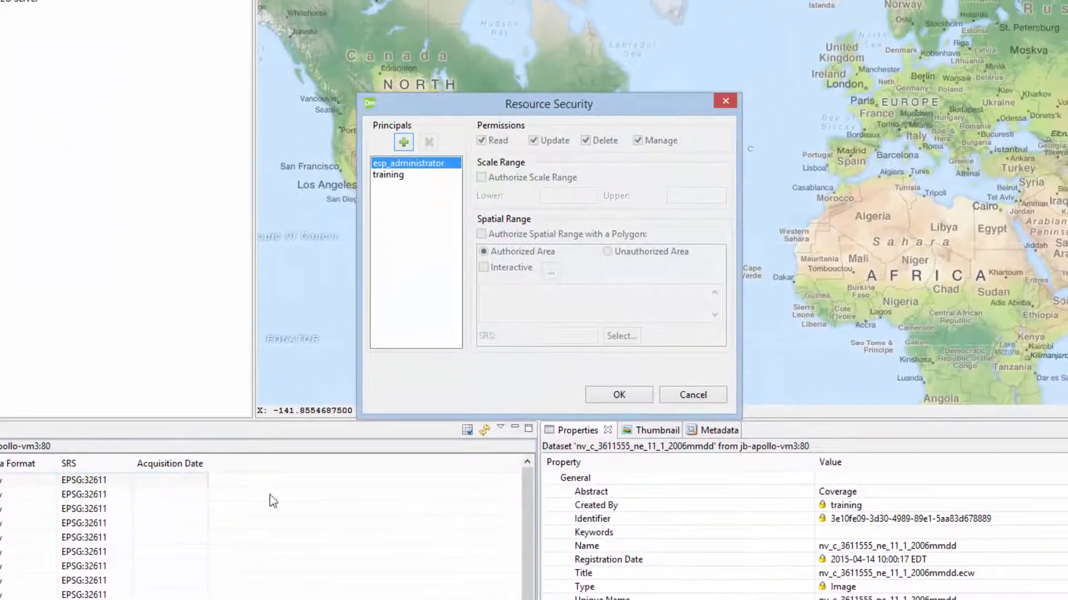
left_click(391, 177)
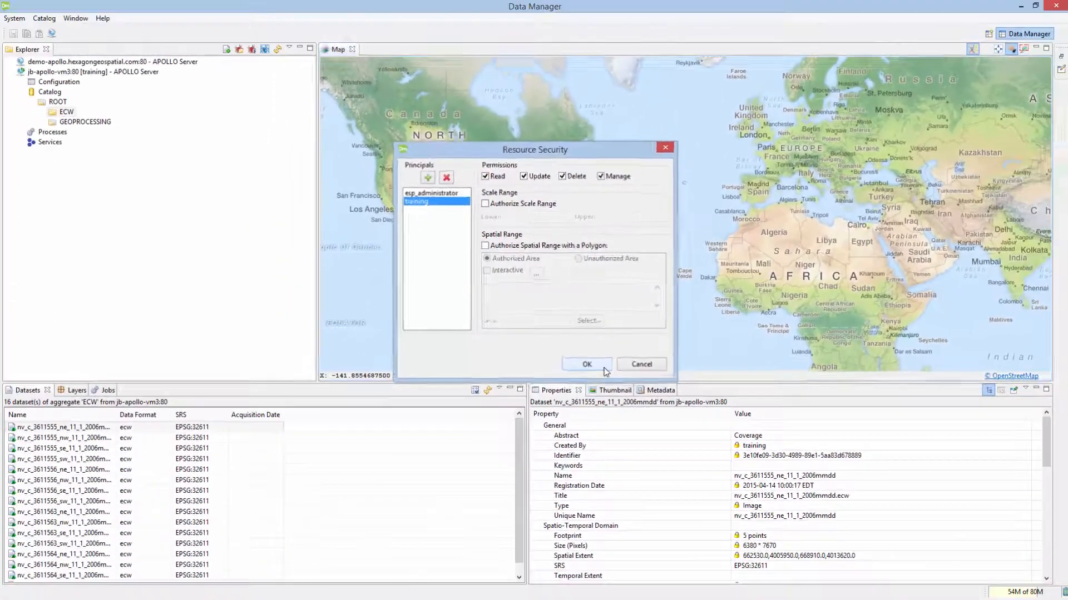
left_click(641, 399)
left_click(56, 113)
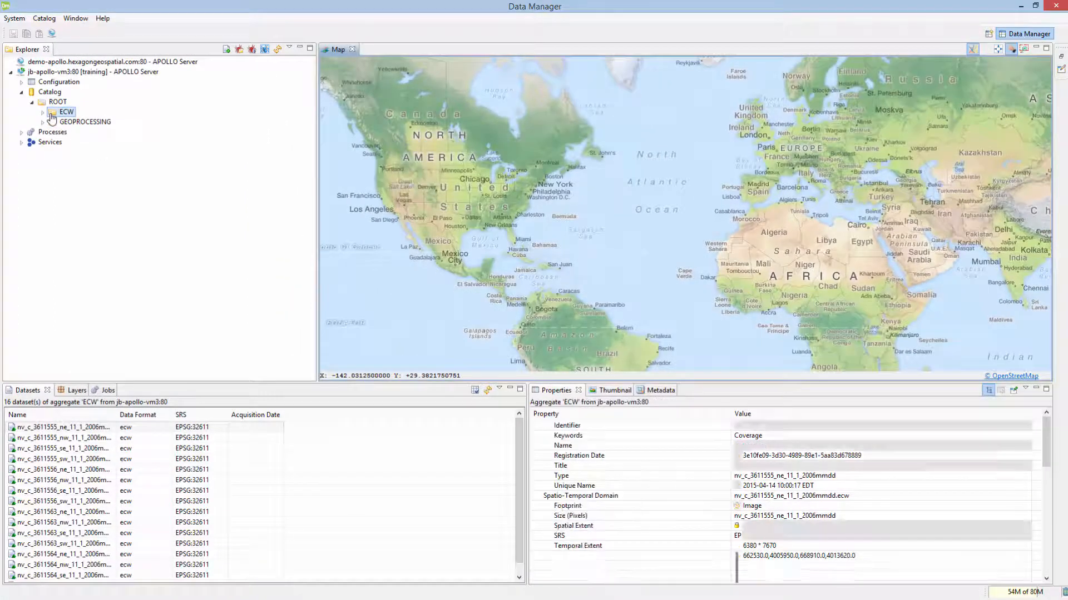
Step: Delete the ECW aggregate from under ROOT, leaving GEOPROCESSING as its only child
right_click(52, 118)
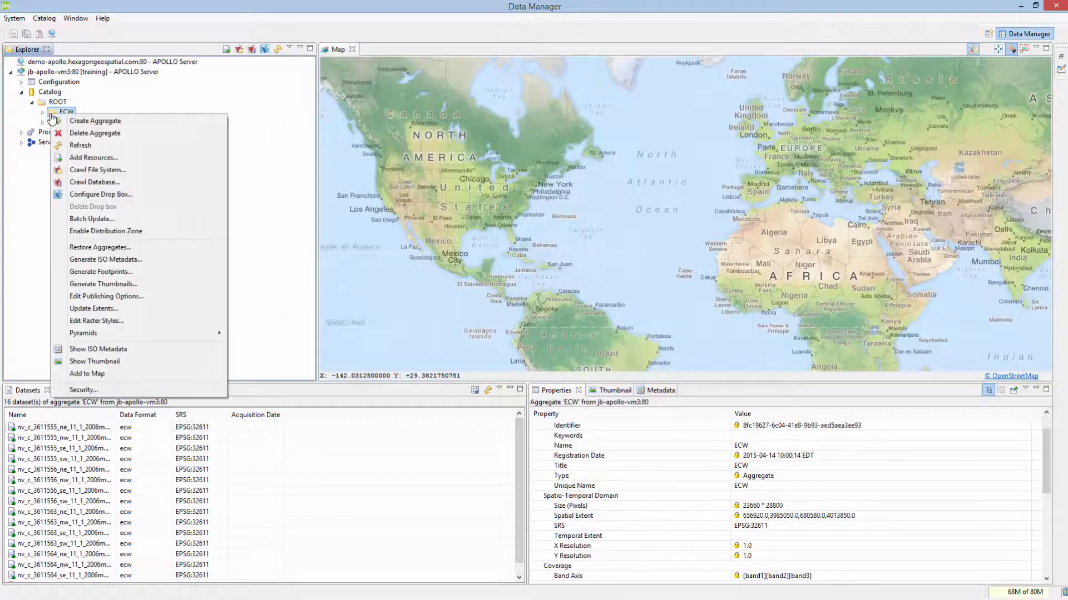
left_click(73, 133)
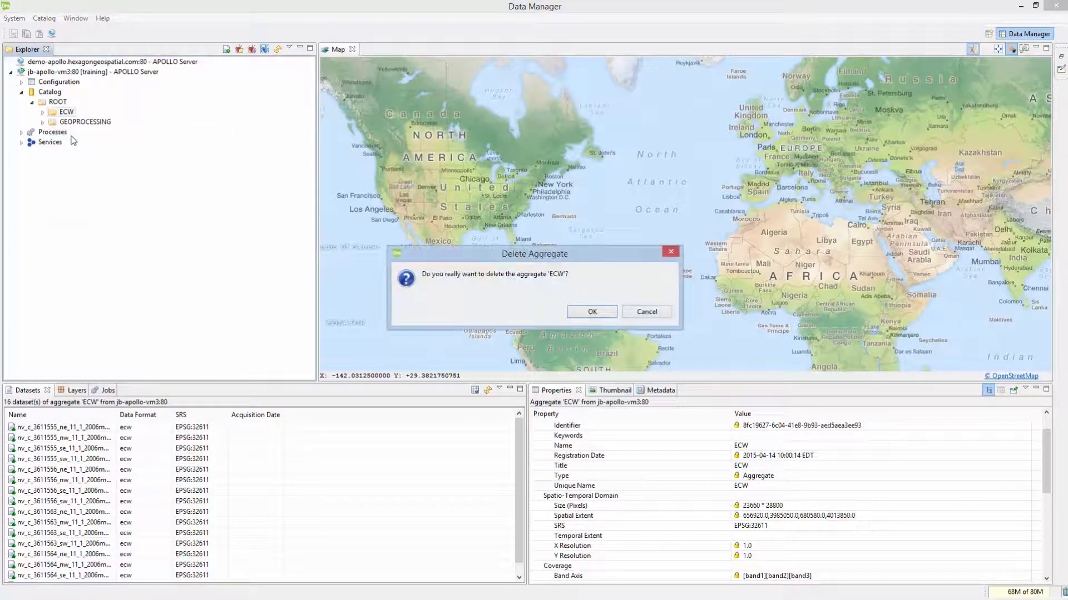
left_click(592, 314)
left_click(50, 104)
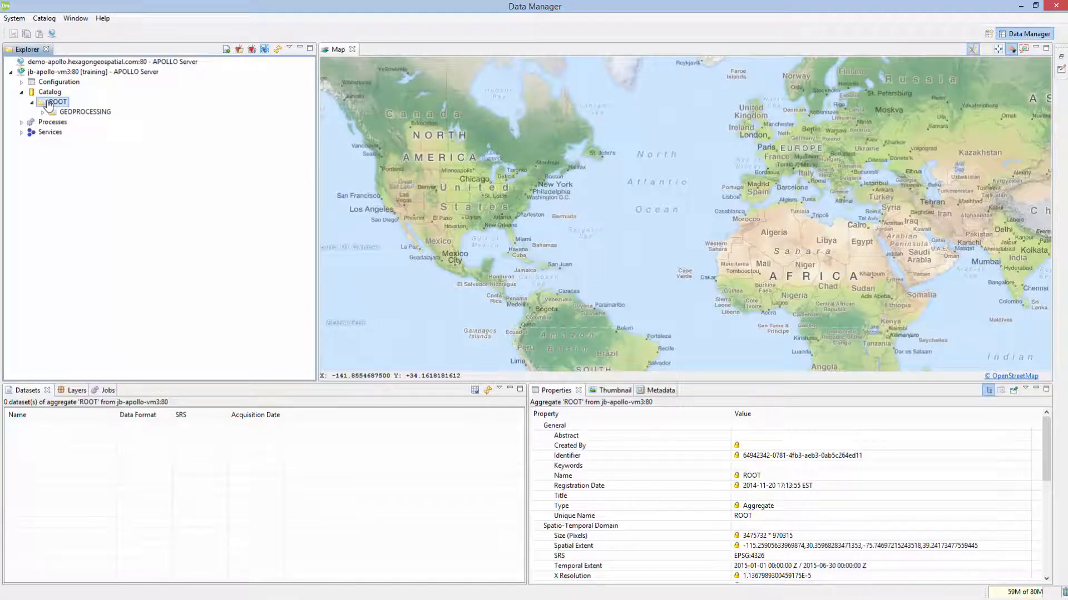
Step: Log out of jb-apollo-vm3:80 and sign back in with the admin account and its password
right_click(54, 73)
left_click(80, 81)
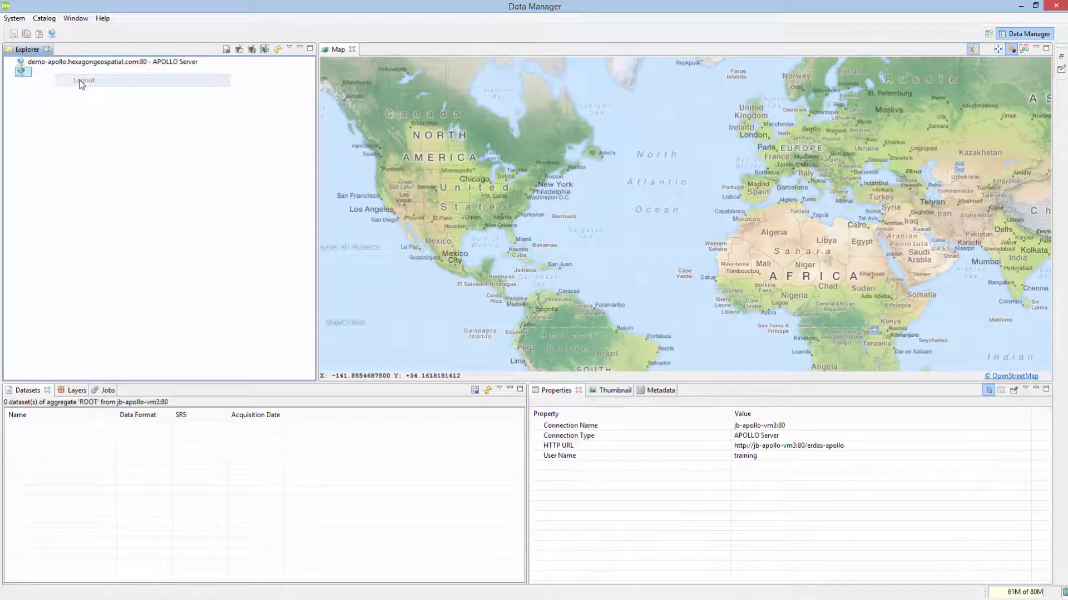
right_click(76, 78)
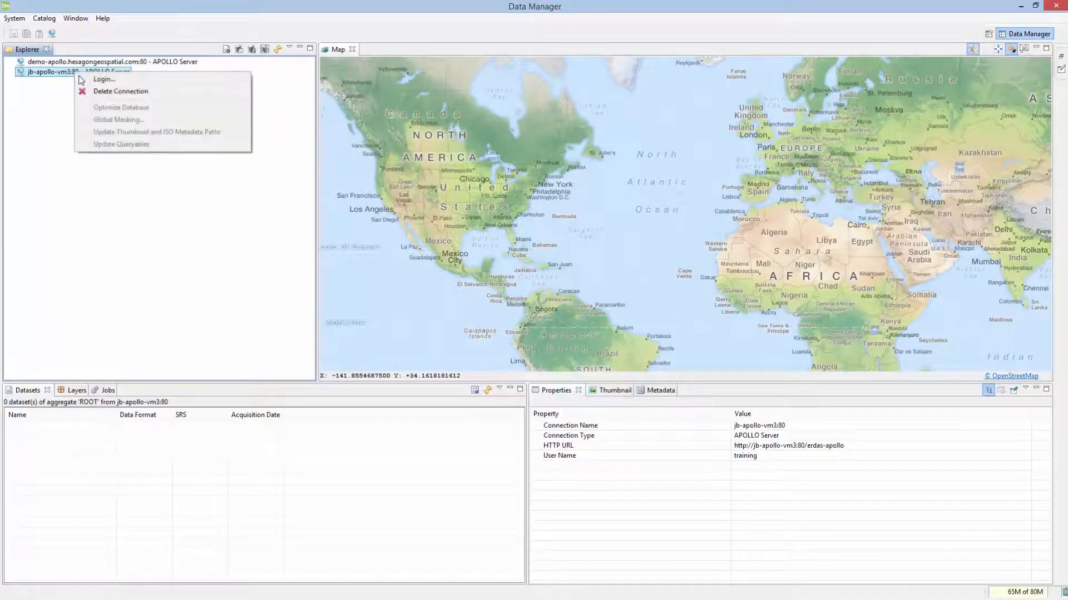
left_click(95, 79)
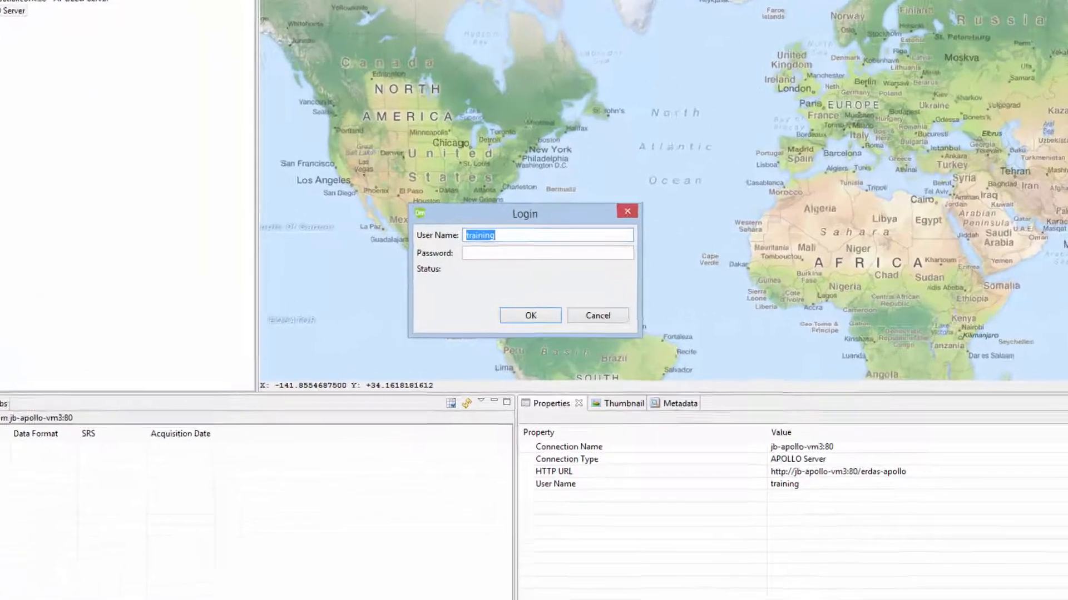
type("admin")
key("Tab")
type("apollo")
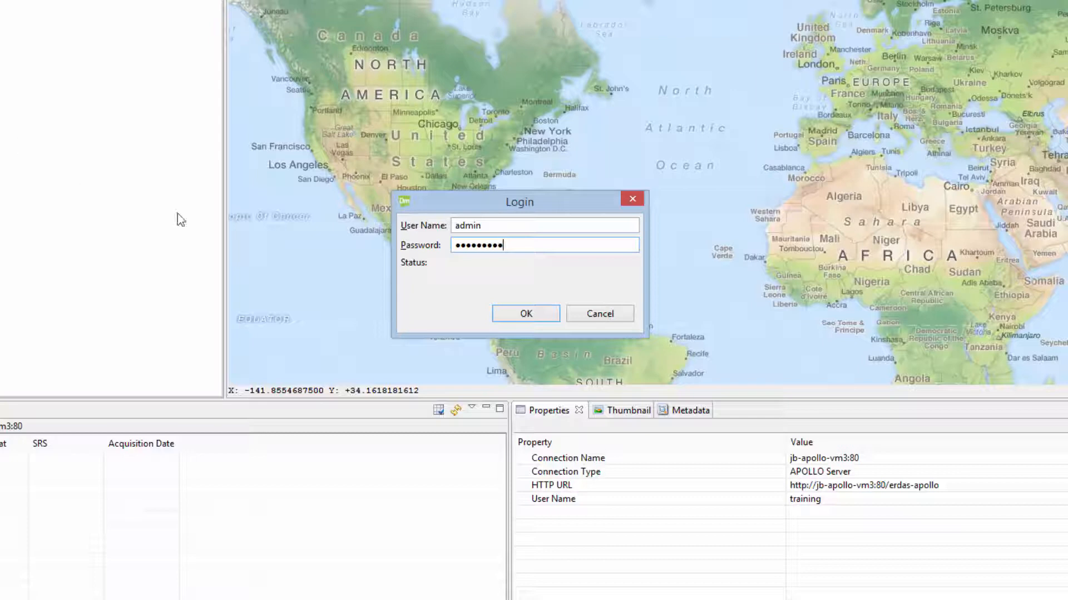
left_click(526, 314)
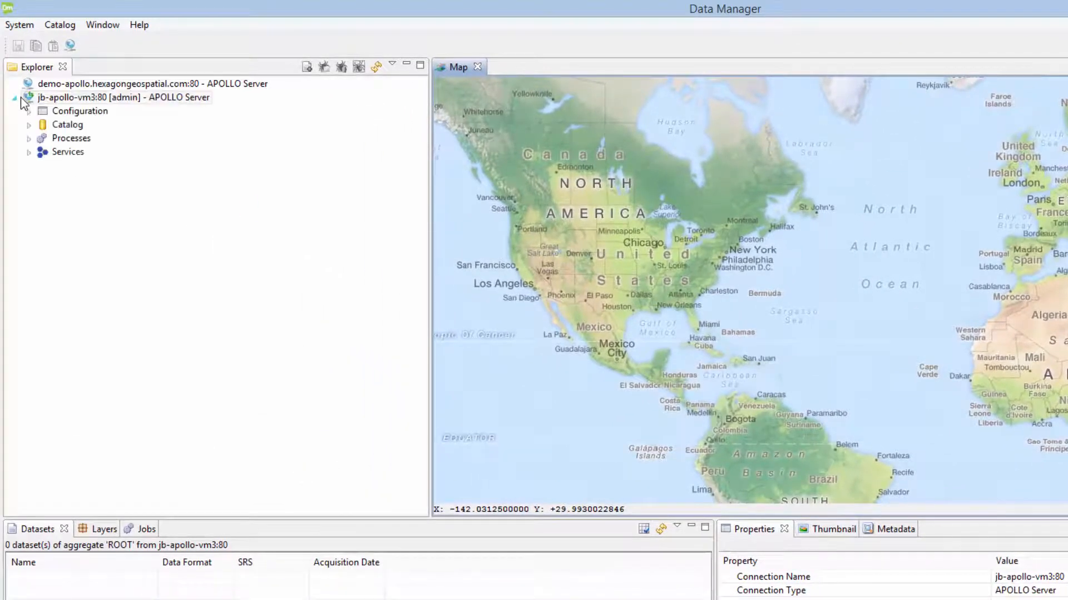
Step: Under the server's Configuration, create a Default Principal entry for ea_training
left_click(30, 113)
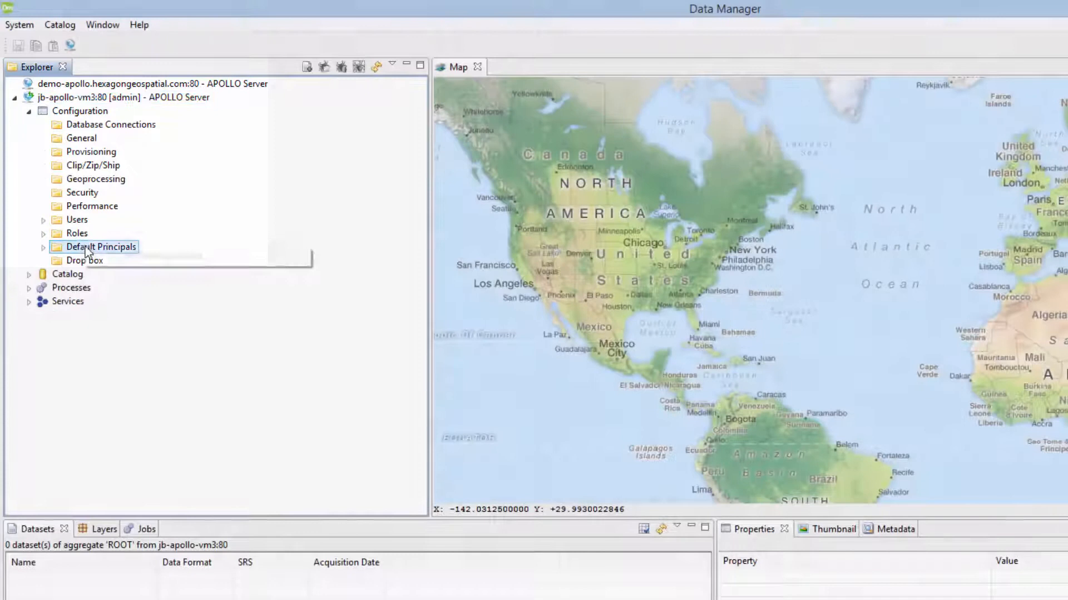
right_click(85, 246)
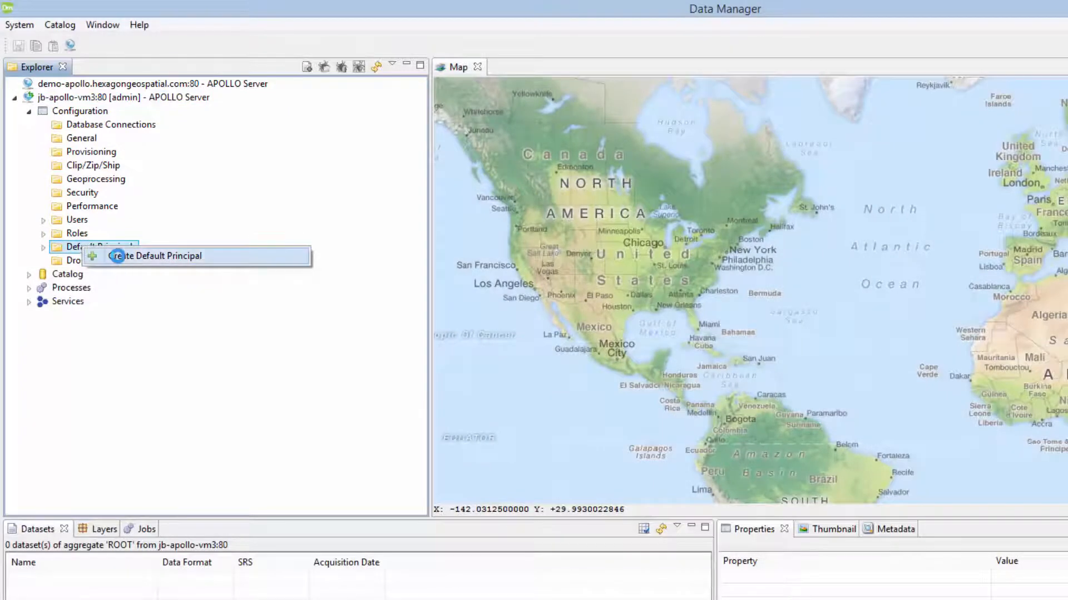
left_click(119, 257)
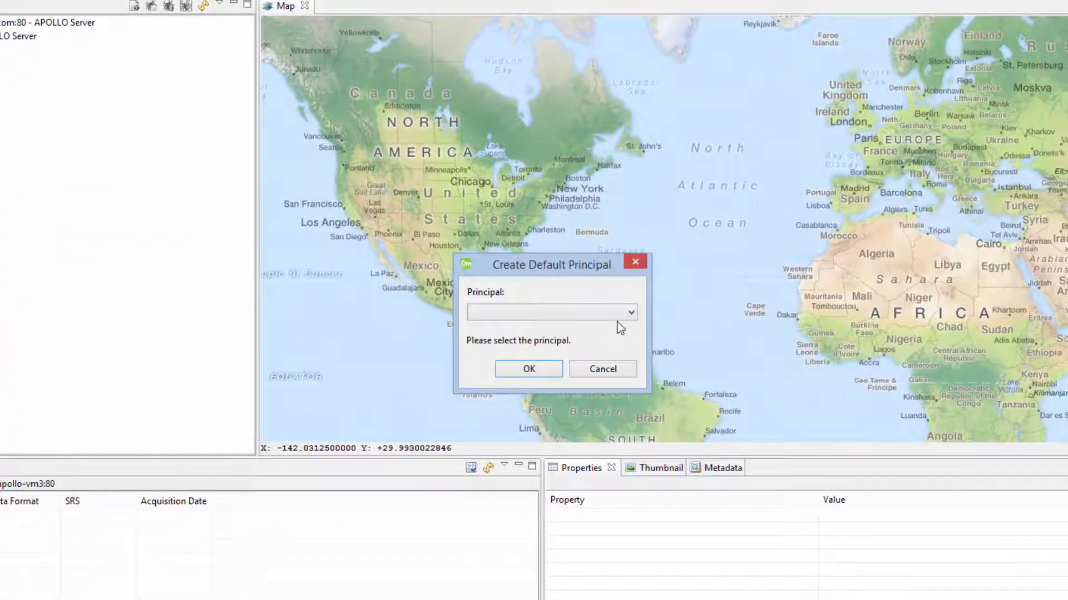
left_click(629, 315)
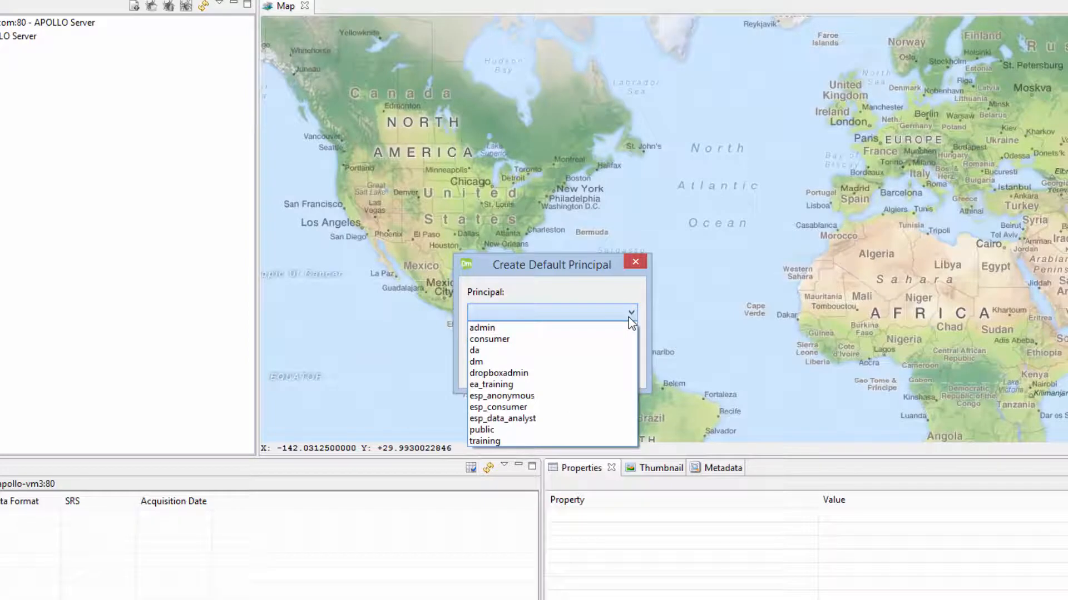
left_click(524, 388)
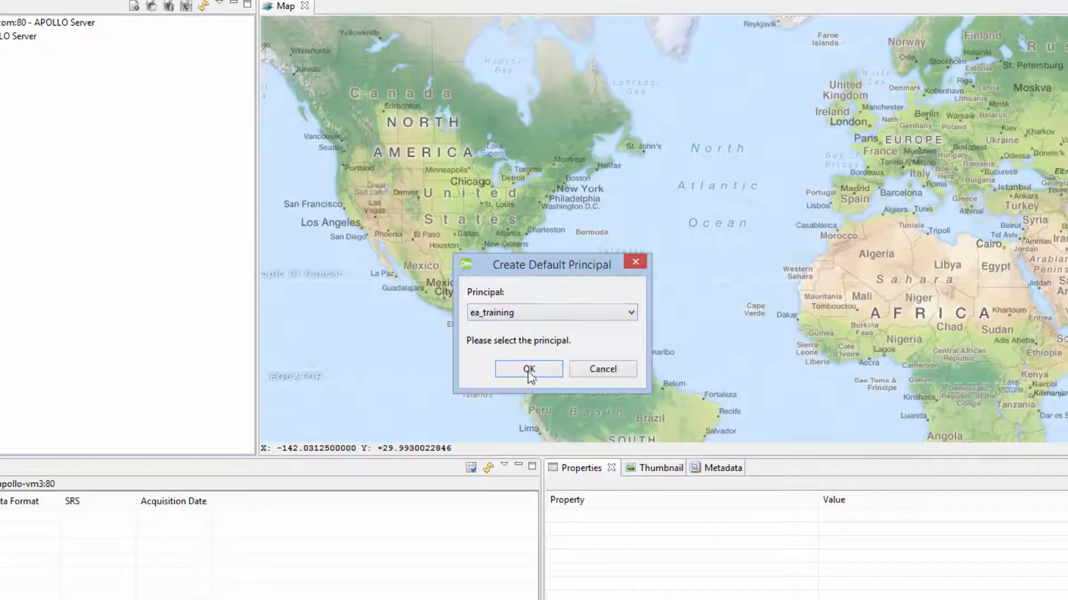
left_click(529, 370)
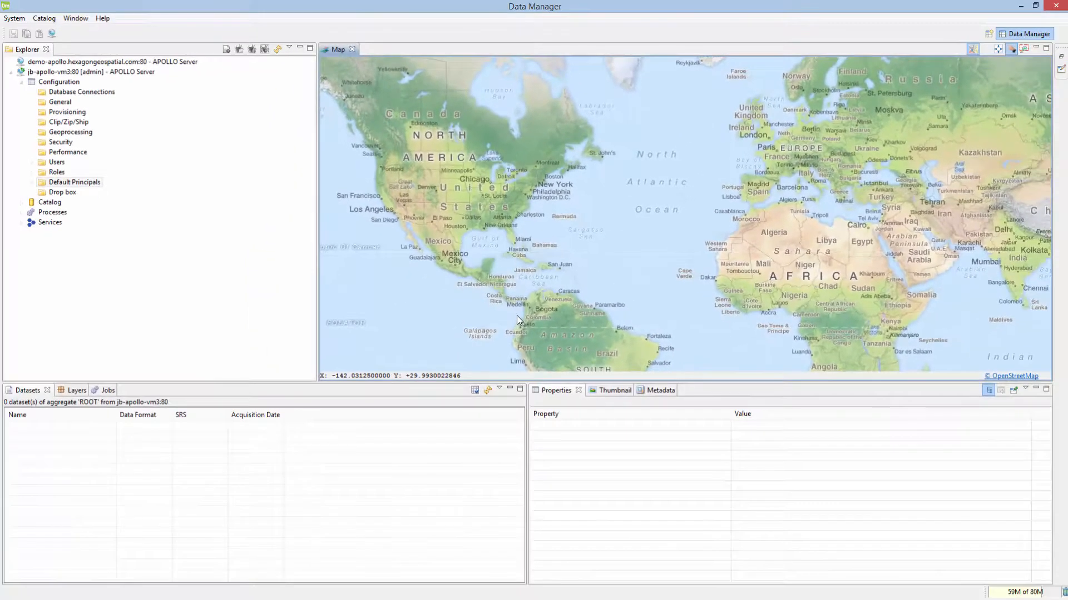
Step: Set Execute and Read Permission to true on the ea_training default principal
left_click(32, 183)
left_click(82, 194)
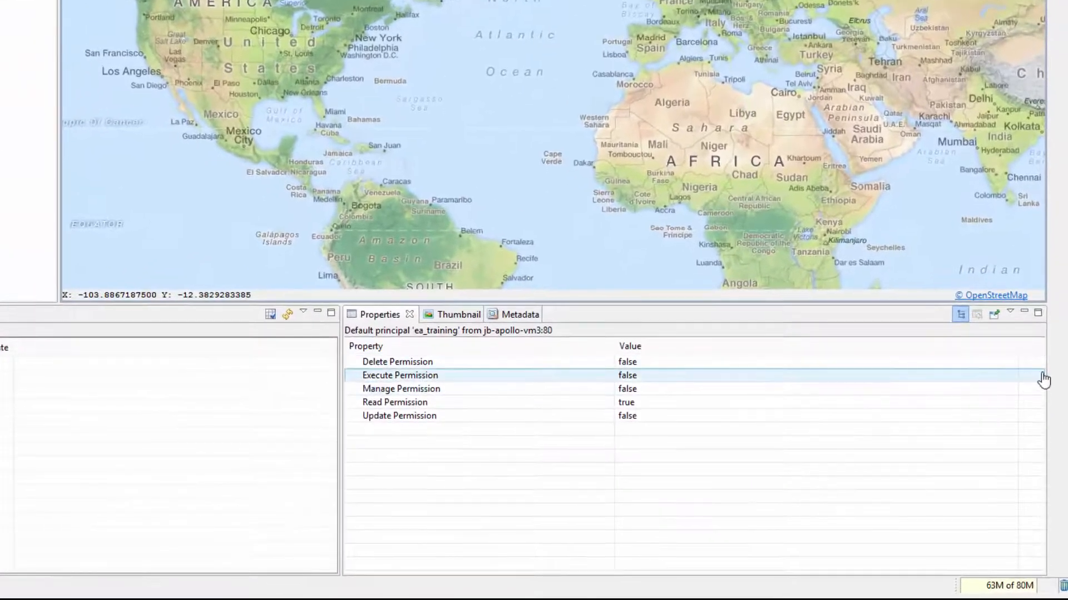
left_click(1043, 380)
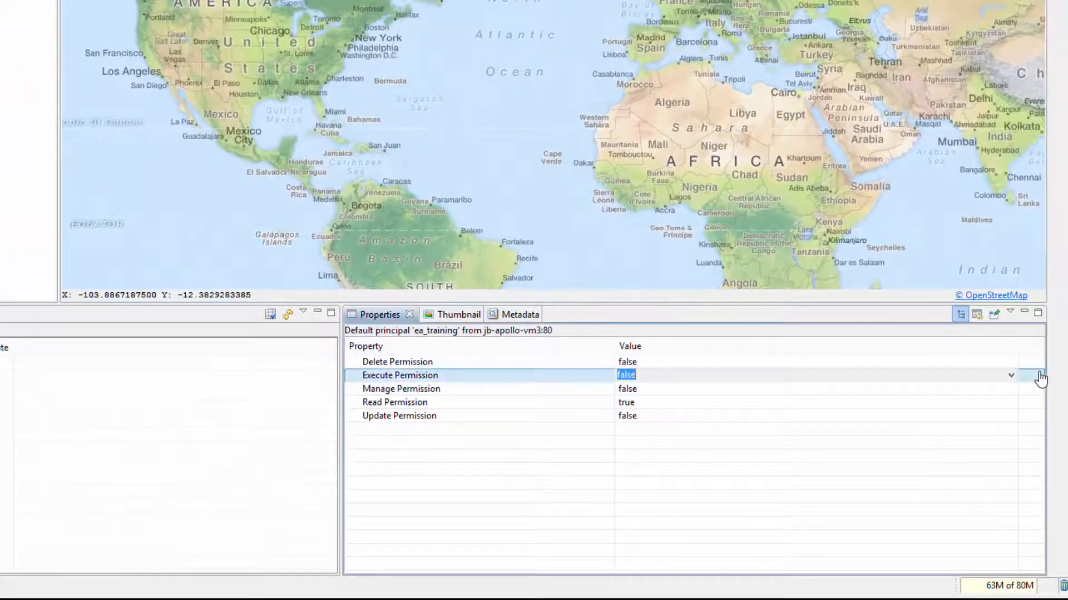
left_click(1011, 378)
left_click(991, 399)
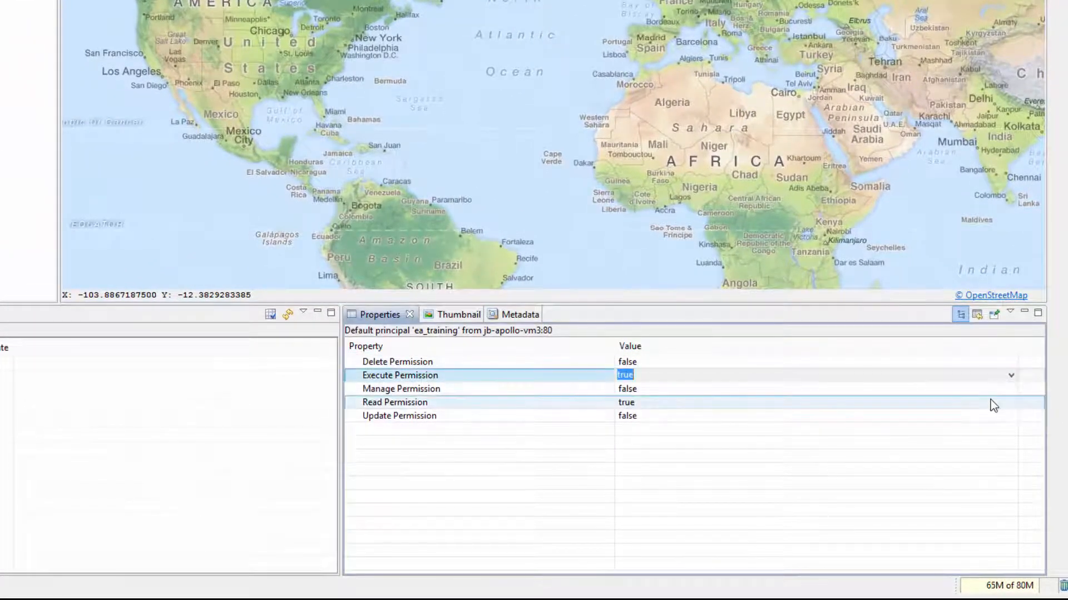
left_click(1015, 402)
left_click(1011, 402)
left_click(995, 427)
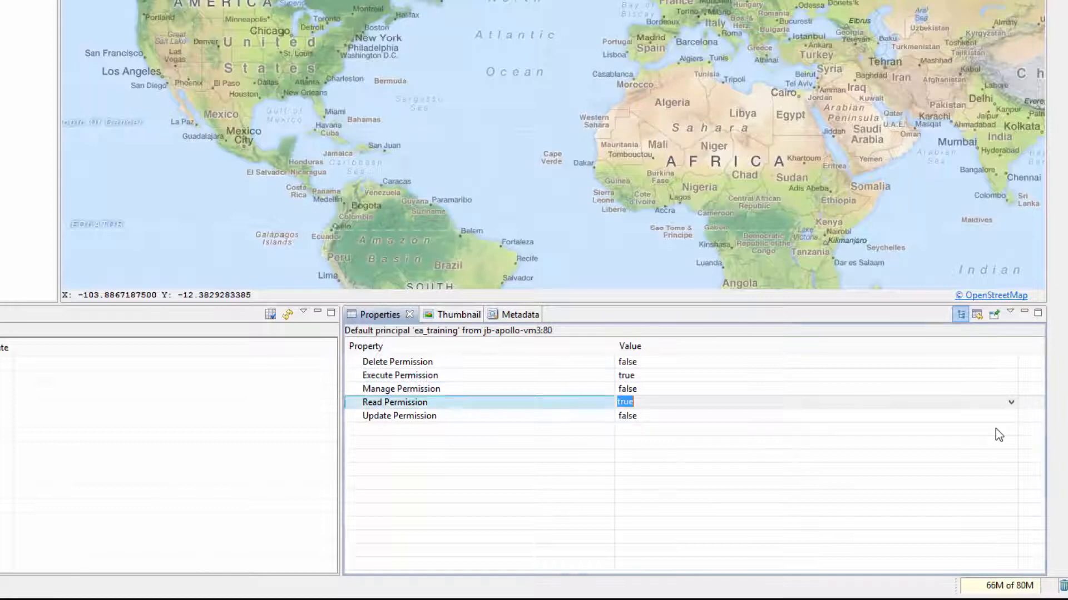
Step: Set Update Permission to true, keep Manage and Delete false, and save the changes
left_click(1011, 417)
left_click(1011, 423)
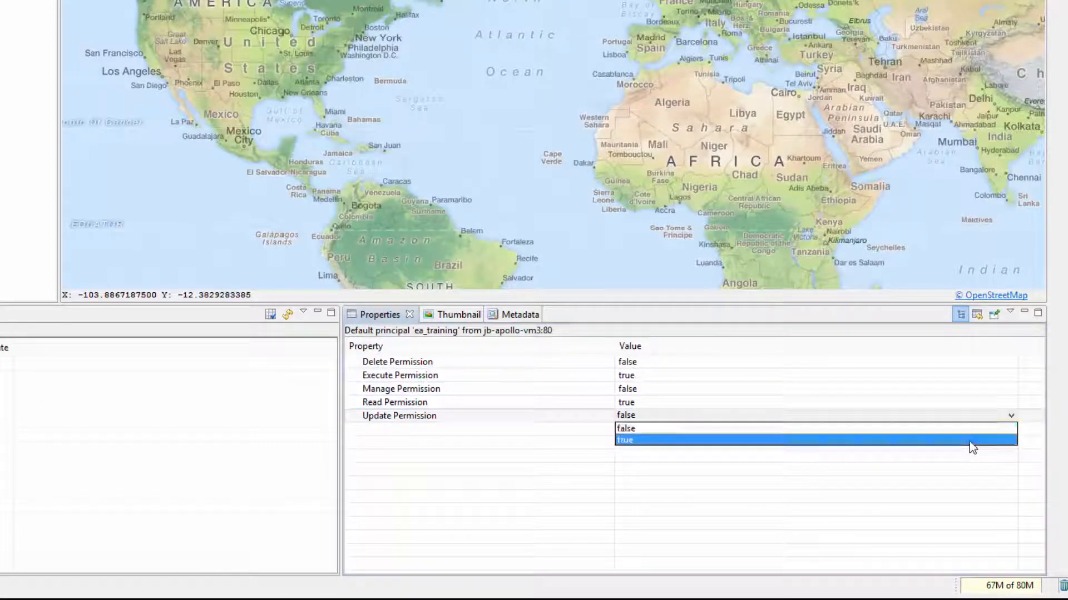
left_click(970, 441)
left_click(408, 389)
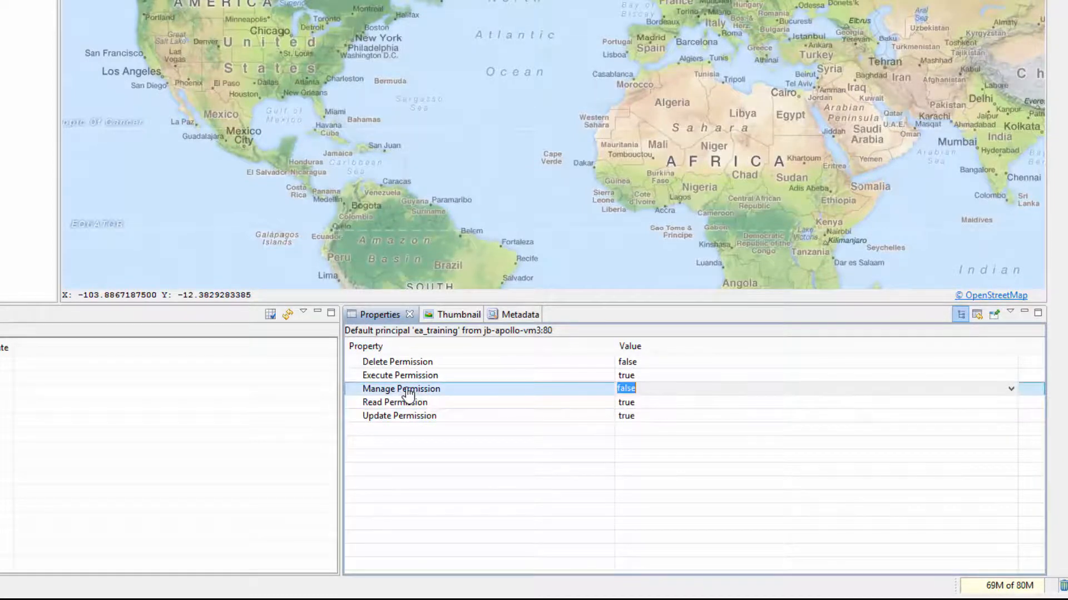
left_click(404, 363)
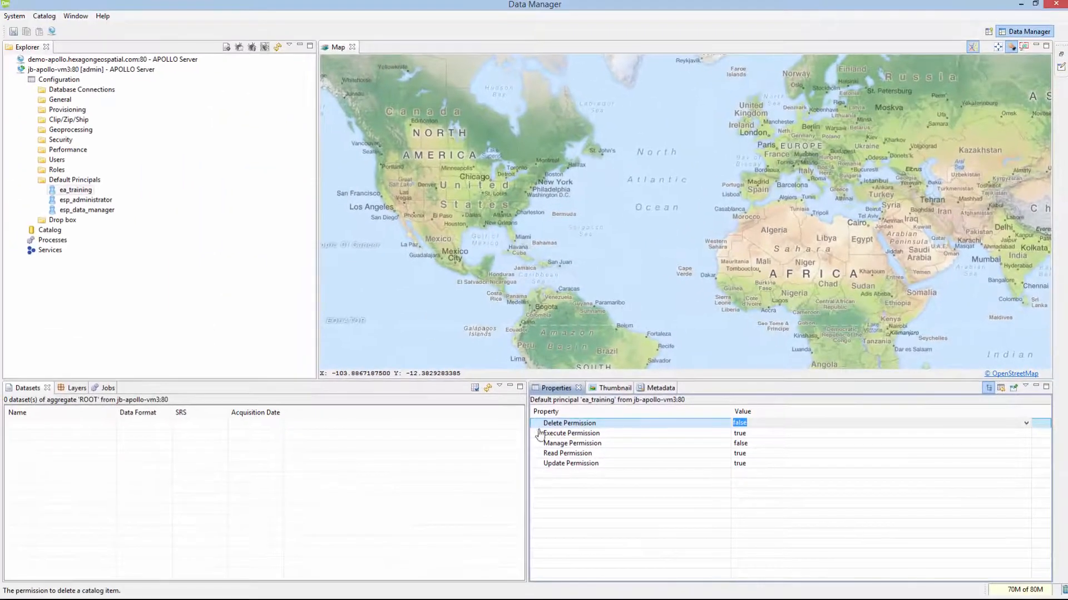
left_click(507, 431)
left_click(589, 313)
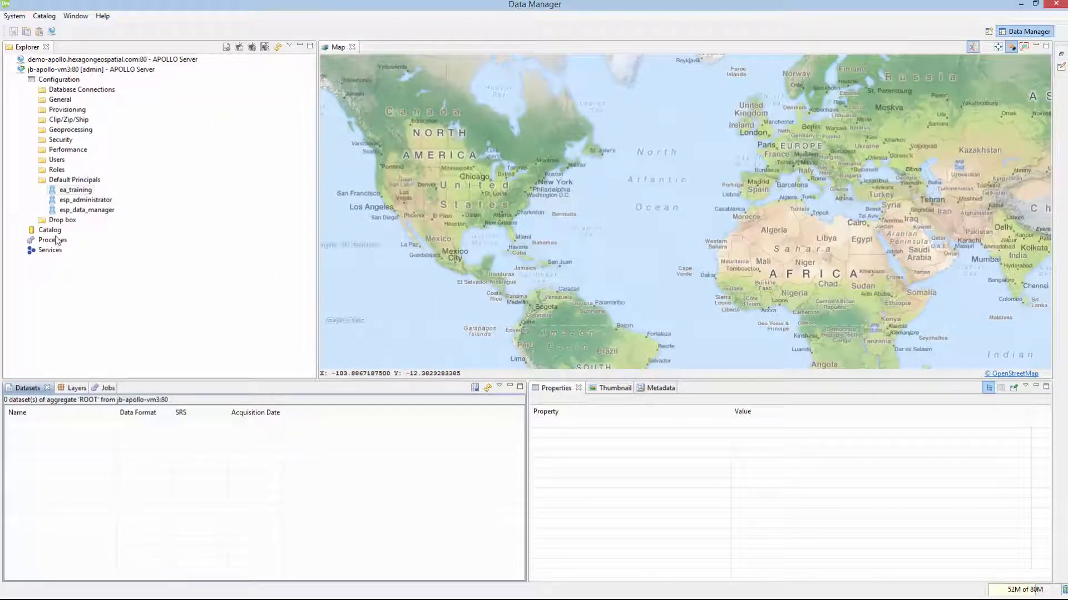
Step: Open the Crawl File System wizard on the ROOT catalog aggregate
left_click(21, 230)
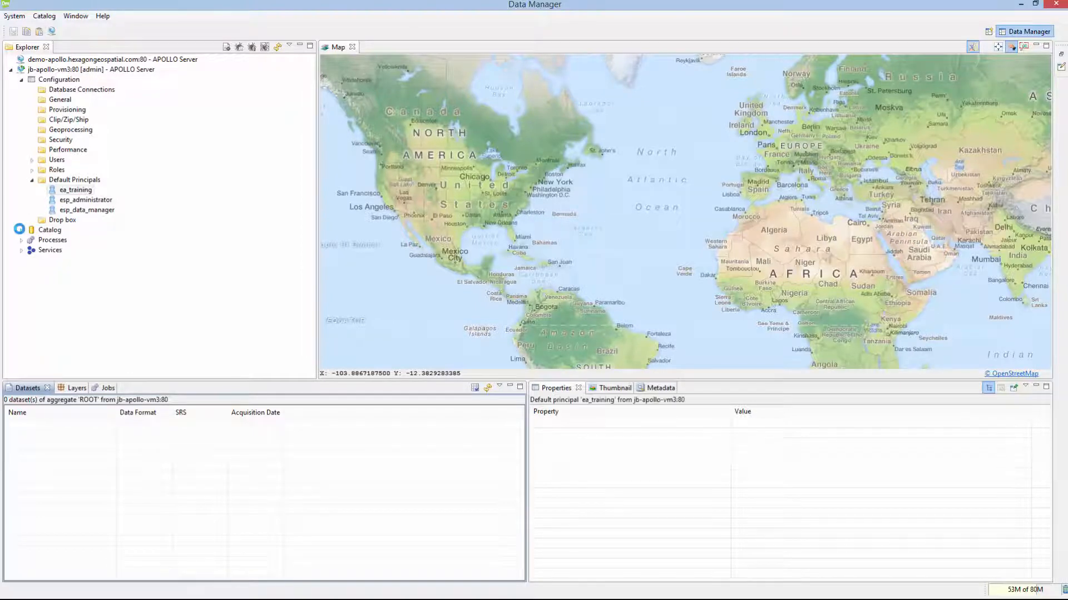
left_click(31, 240)
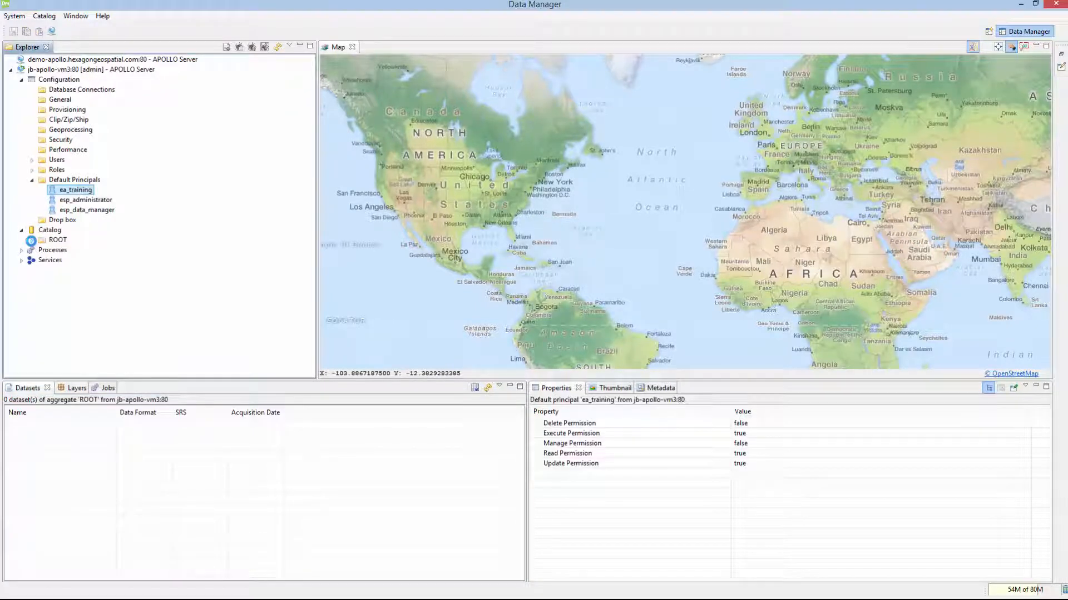
left_click(44, 245)
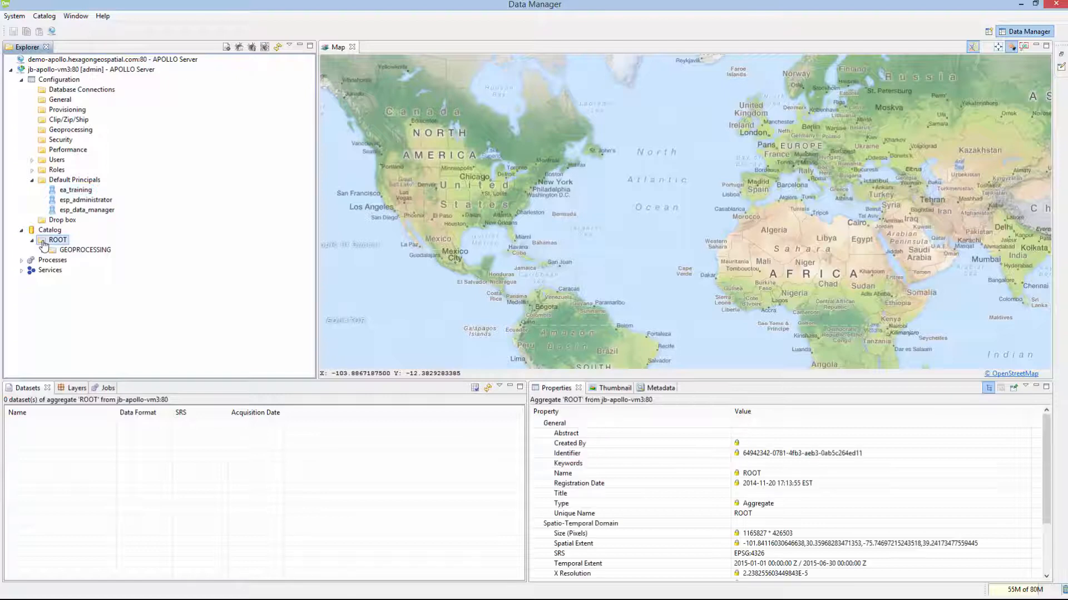
right_click(44, 245)
left_click(63, 298)
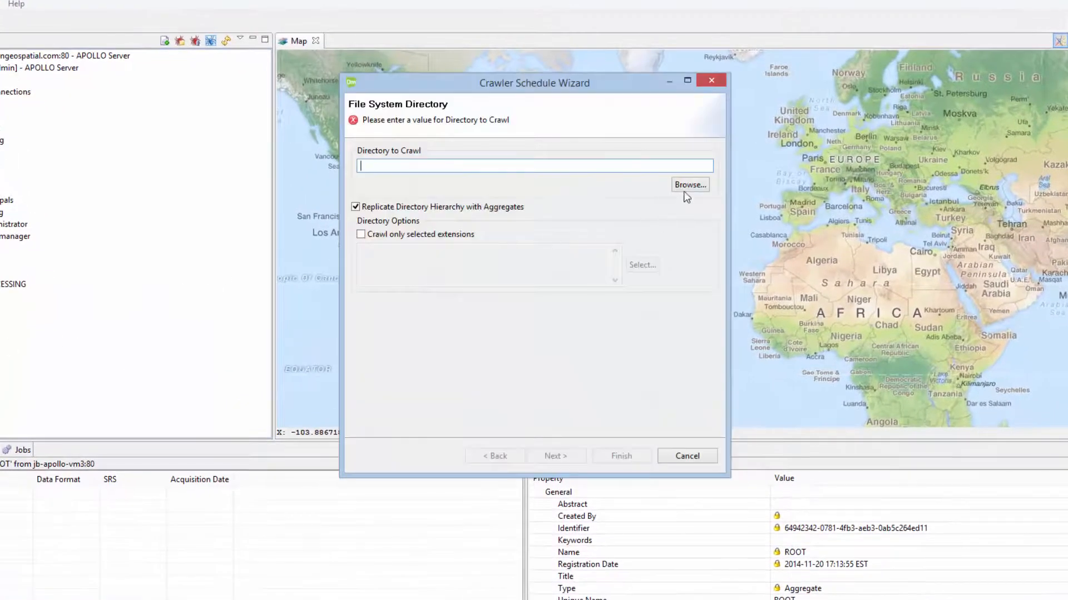
Step: Choose C:\EATrain\ECW as the directory to crawl
left_click(690, 184)
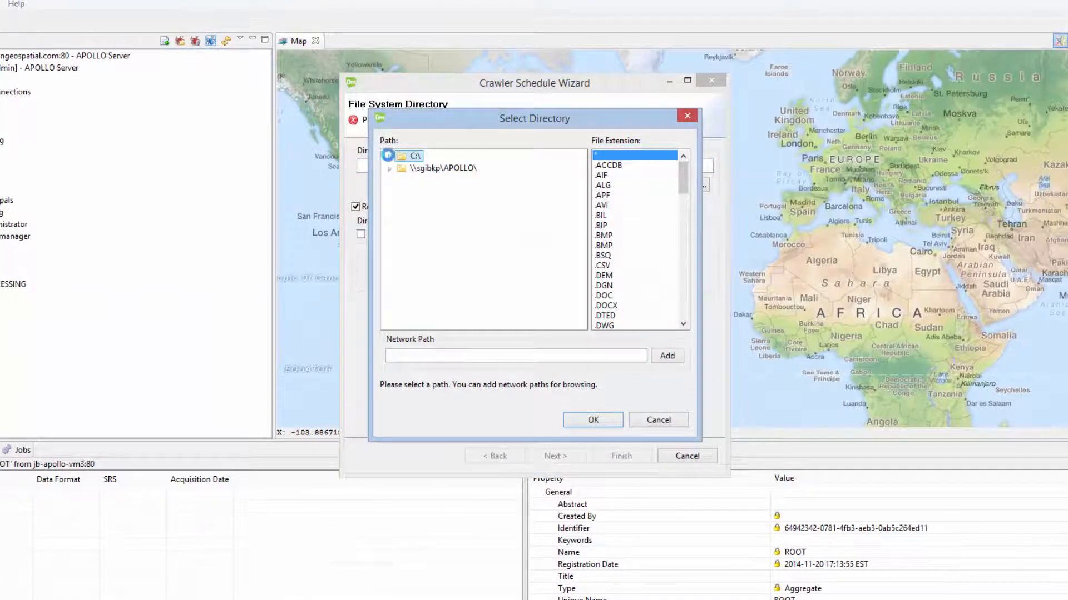
left_click(388, 156)
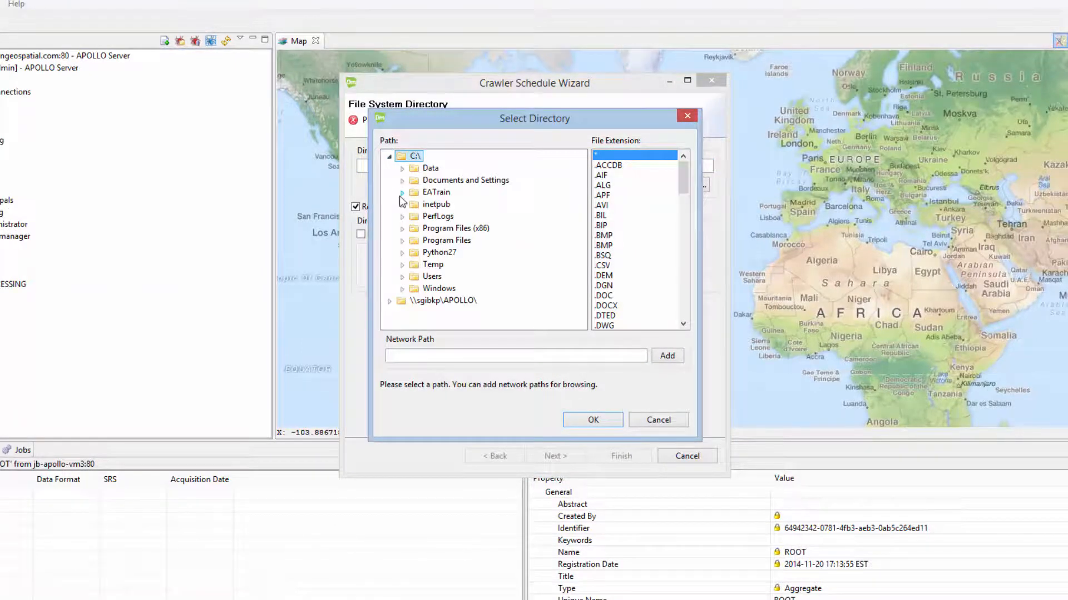
left_click(402, 193)
left_click(444, 216)
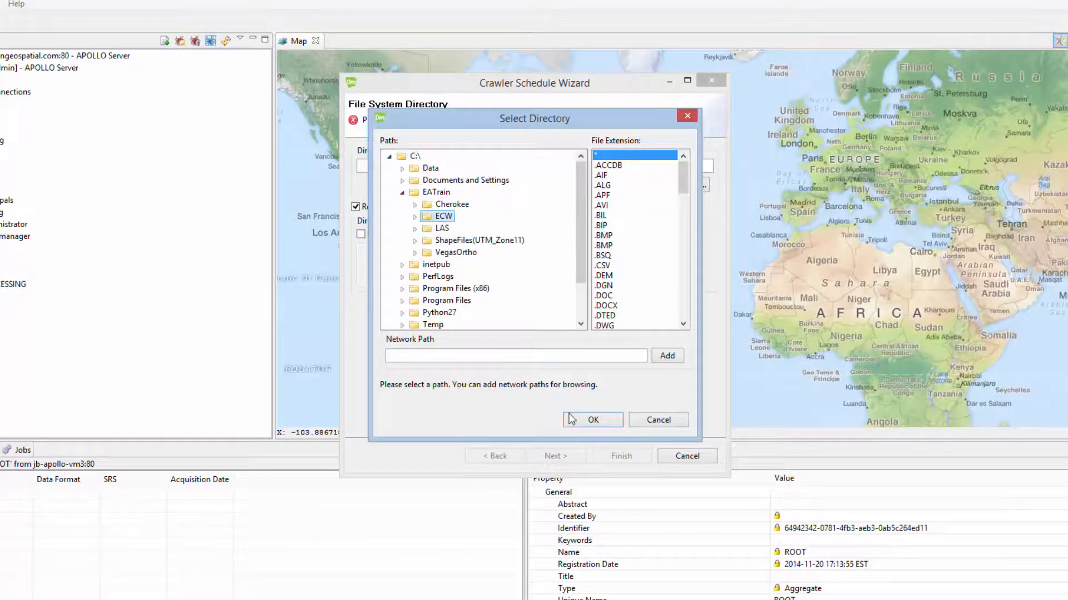
left_click(573, 418)
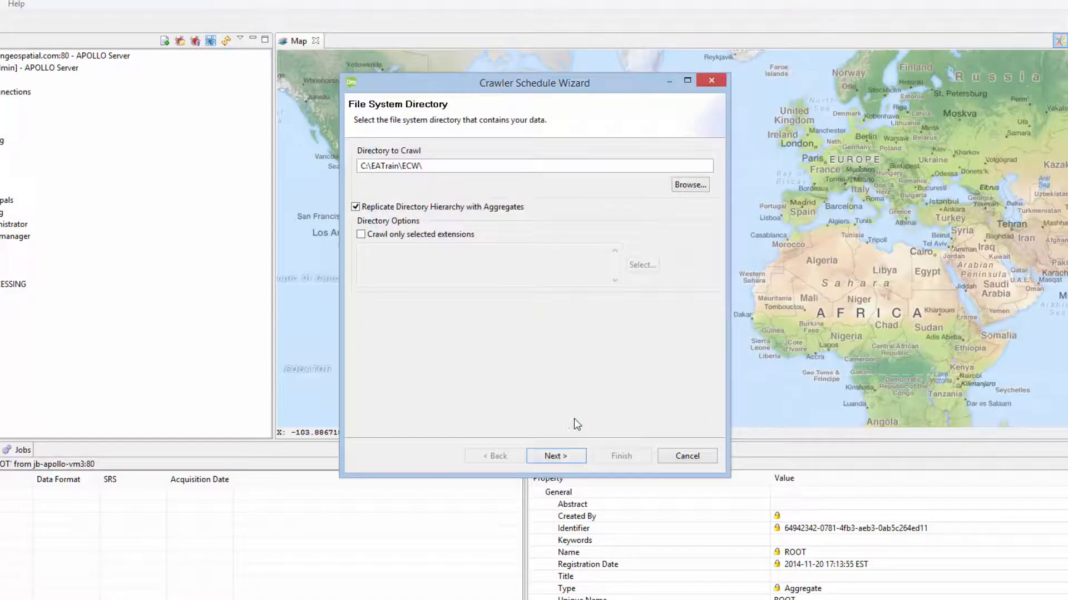
Step: Remove esp_data_manager from the crawl's security principals and finish the wizard to run it now
left_click(545, 457)
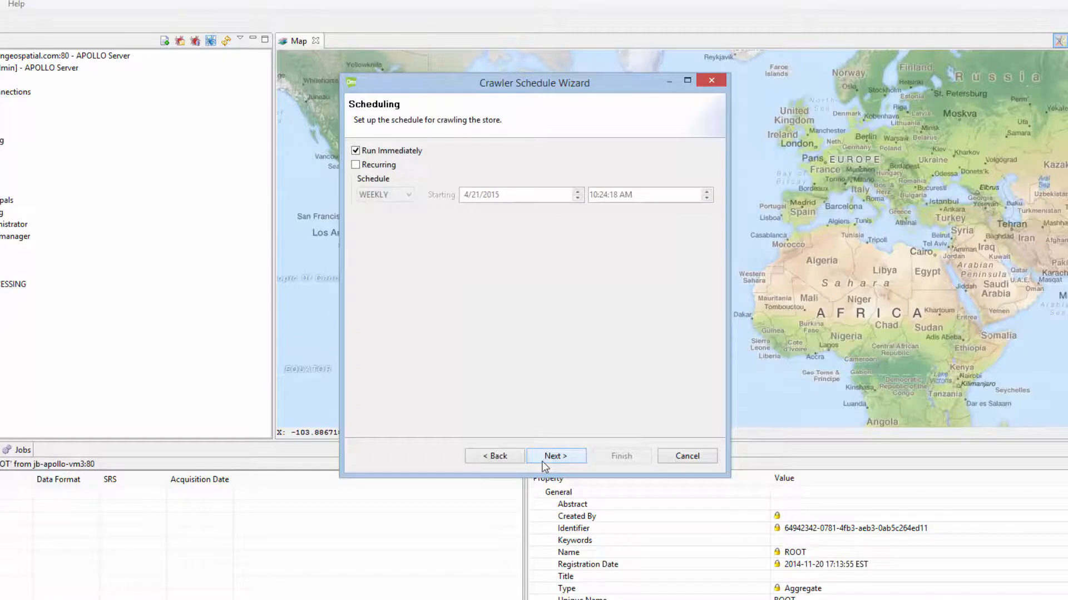
left_click(542, 461)
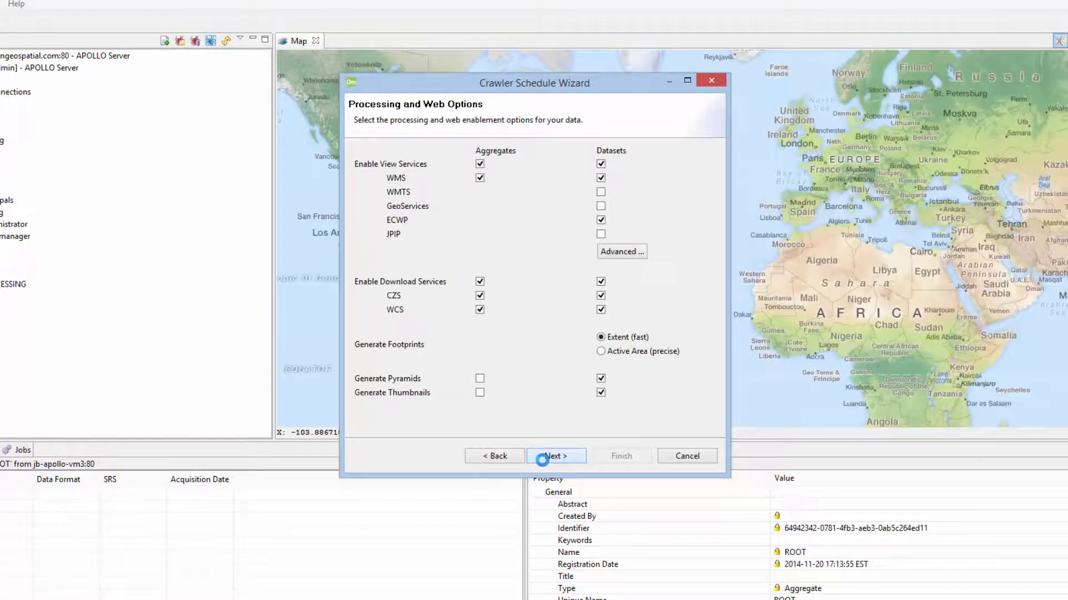
left_click(543, 460)
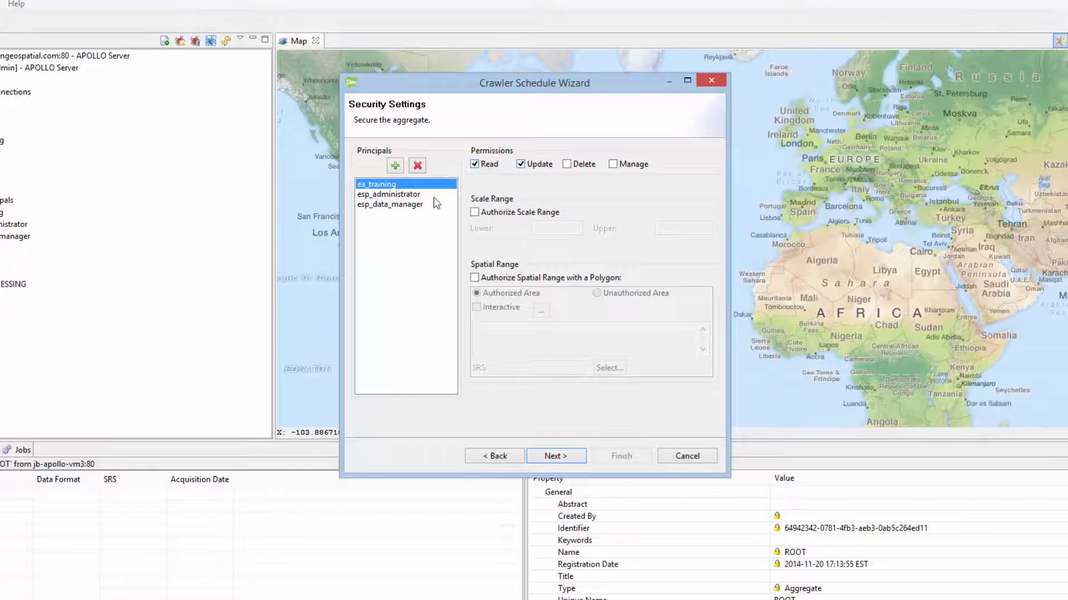
left_click(405, 206)
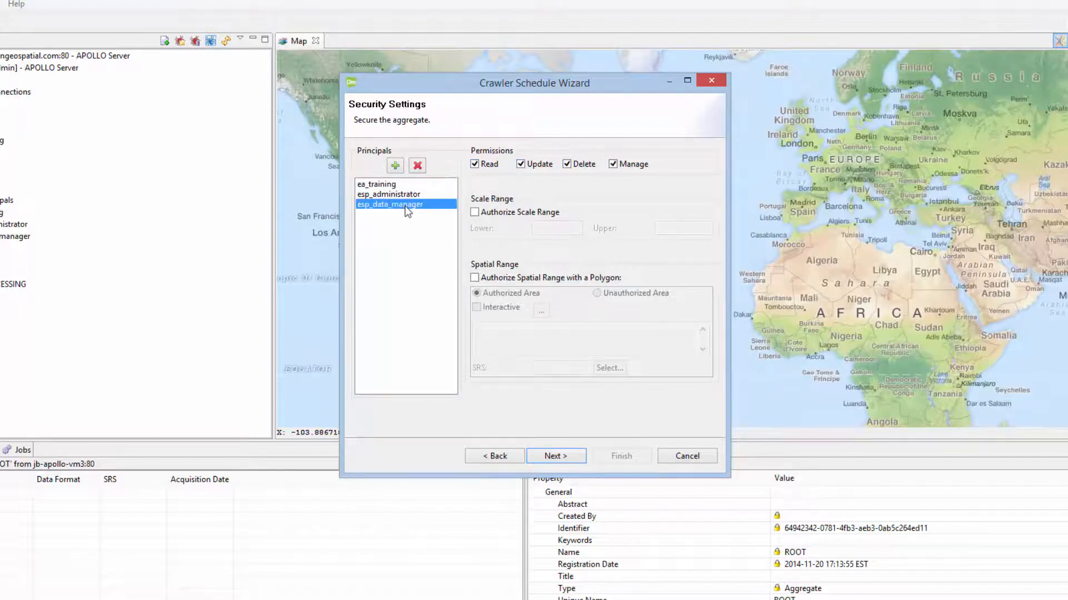
left_click(417, 166)
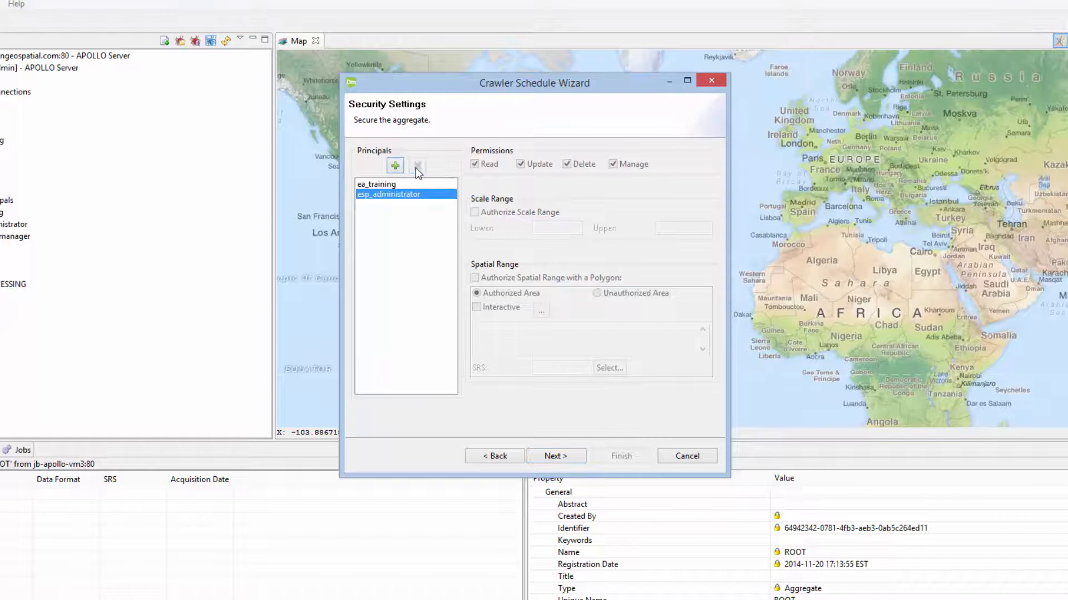
left_click(560, 457)
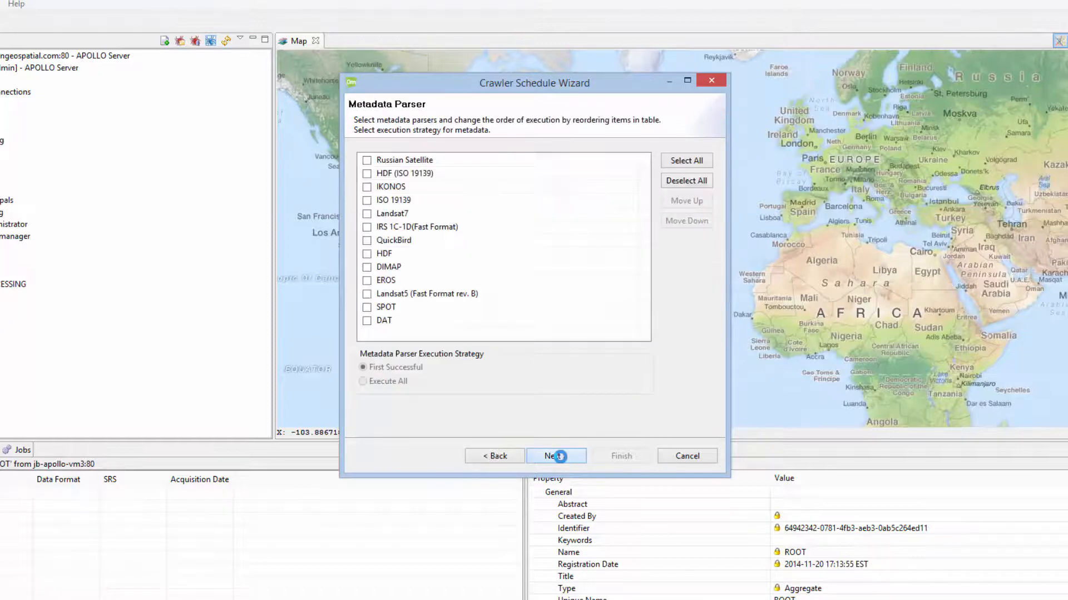
left_click(559, 456)
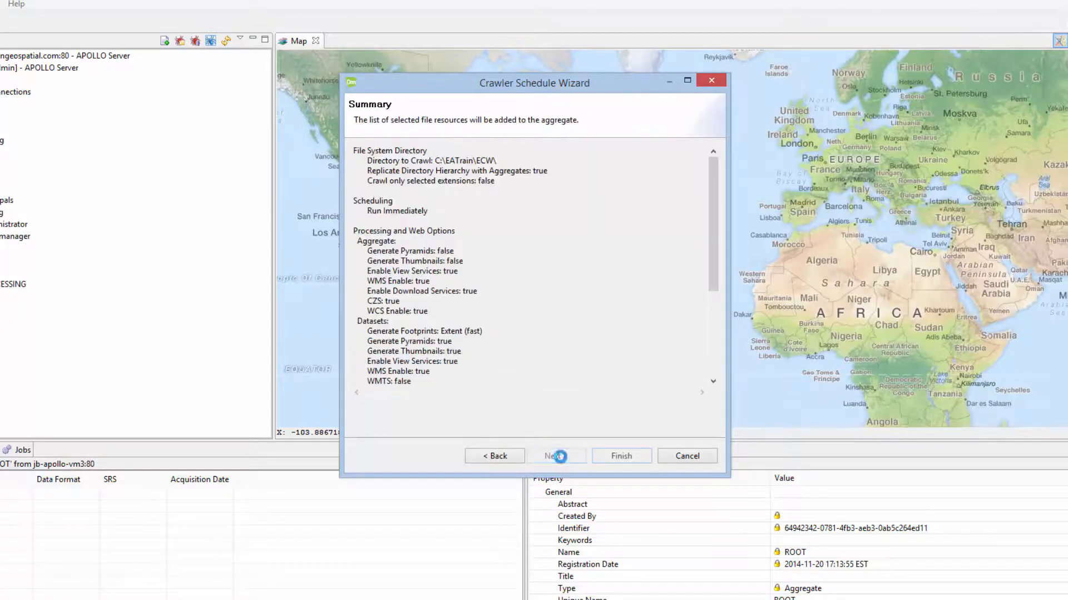
left_click(618, 457)
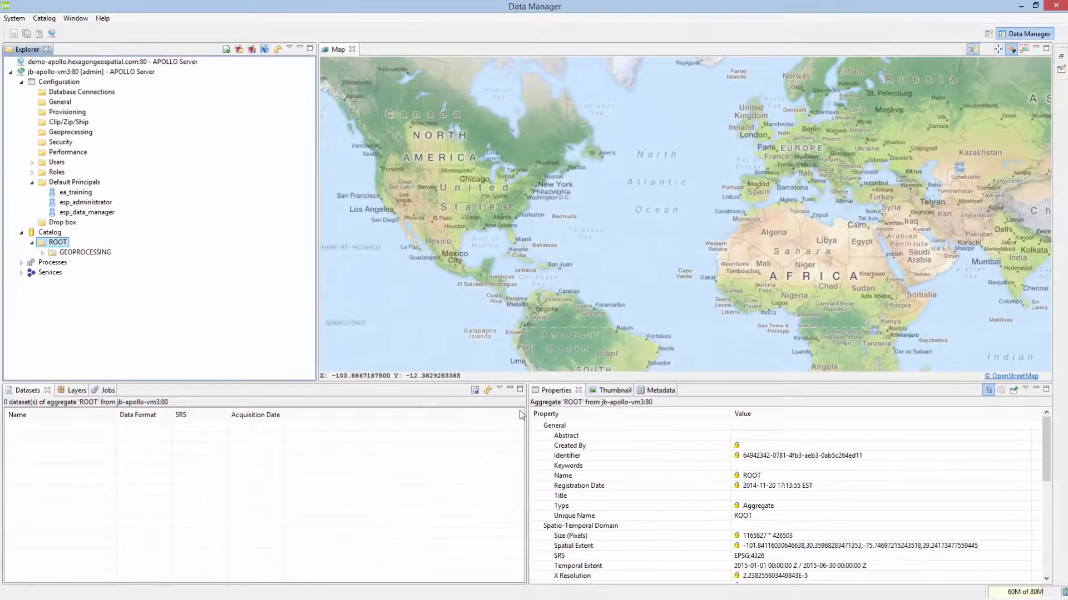
Step: Watch the Jobs list until the ECW crawl finishes, then select the jb-apollo-vm3:80 connection
left_click(106, 390)
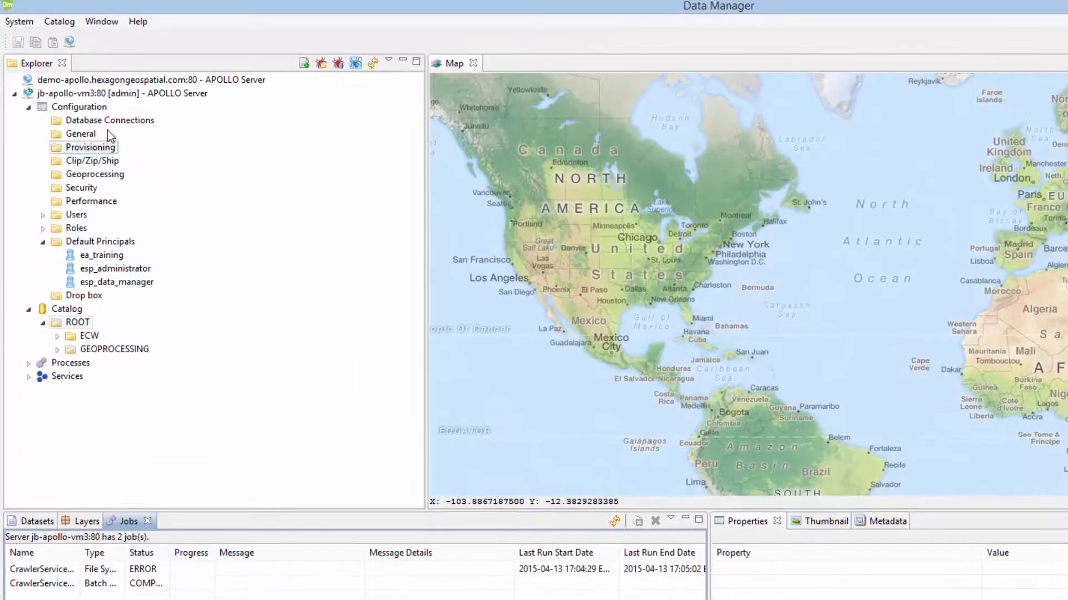
left_click(79, 69)
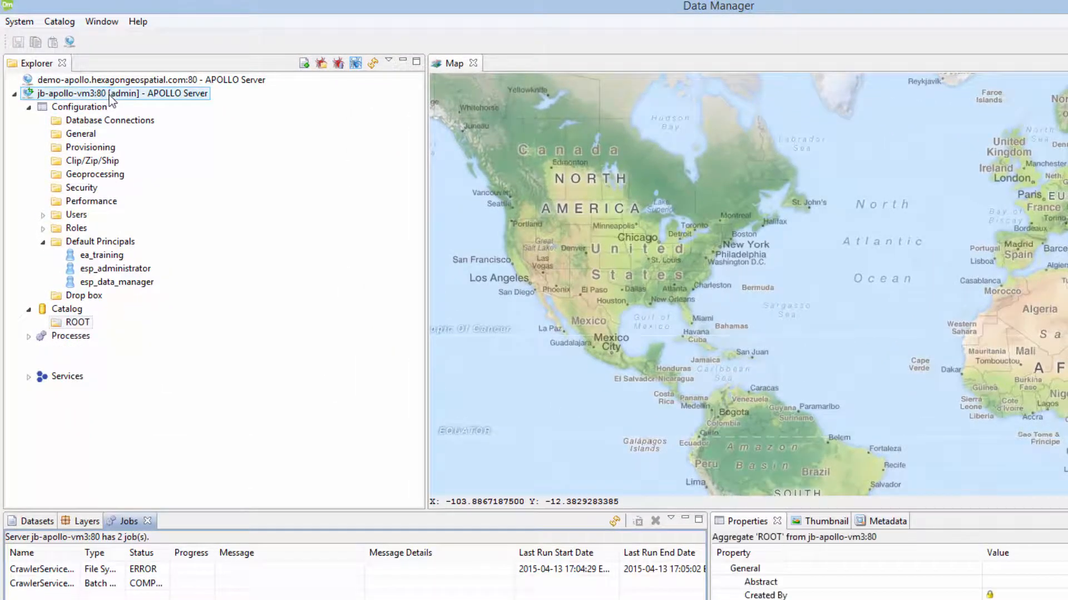
Step: Log out of jb-apollo-vm3 and log back in as the training user
right_click(109, 95)
left_click(129, 105)
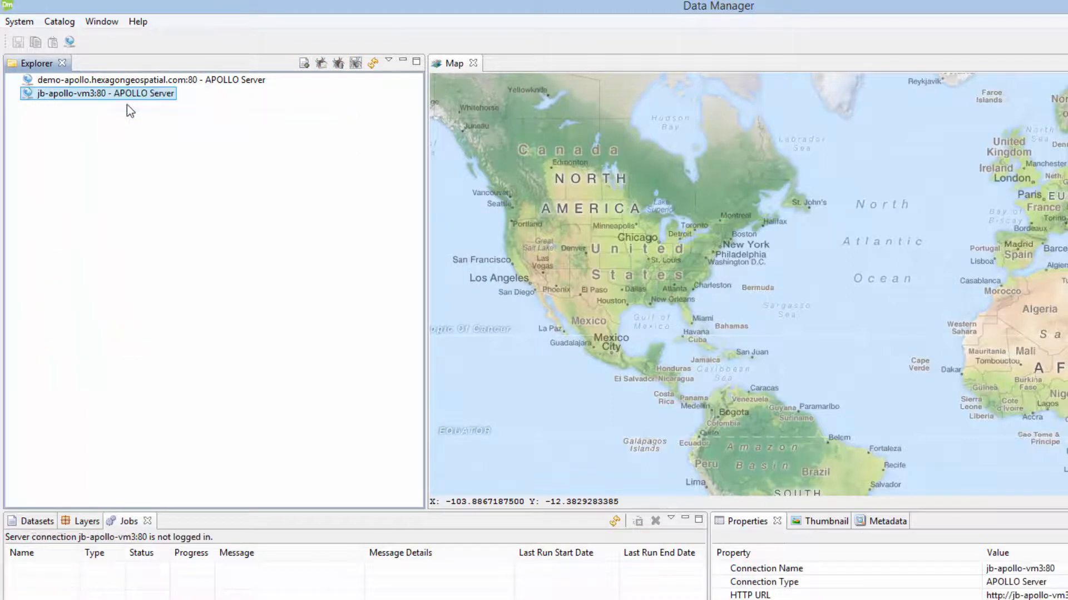
right_click(117, 95)
left_click(140, 98)
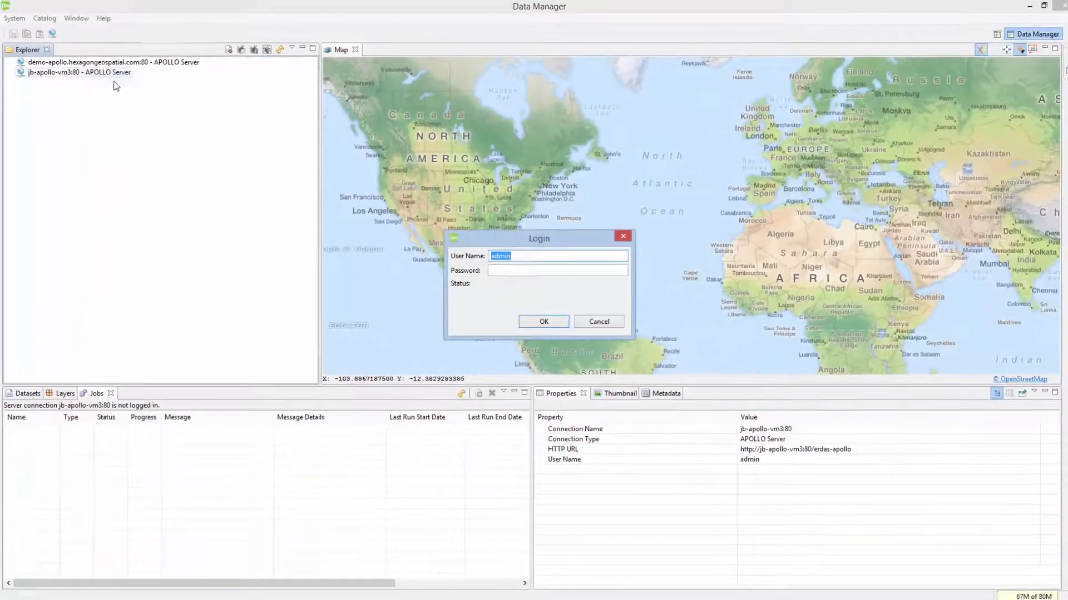
type("tr")
type("training")
left_click(546, 316)
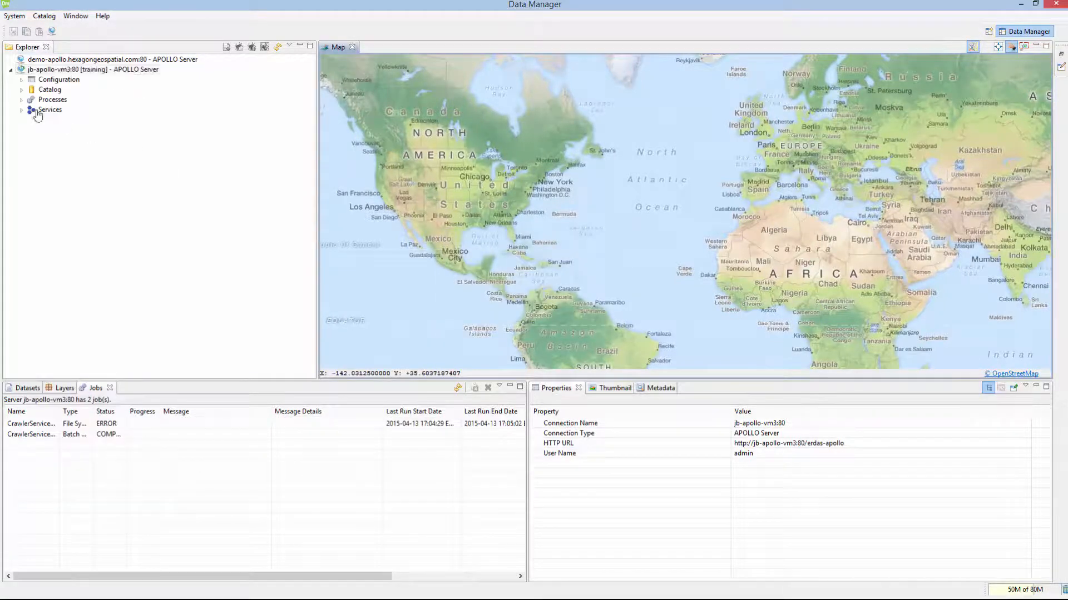
Step: Expand Catalog > ROOT and select the ECW aggregate to list its 16 datasets
left_click(21, 89)
left_click(32, 100)
left_click(62, 110)
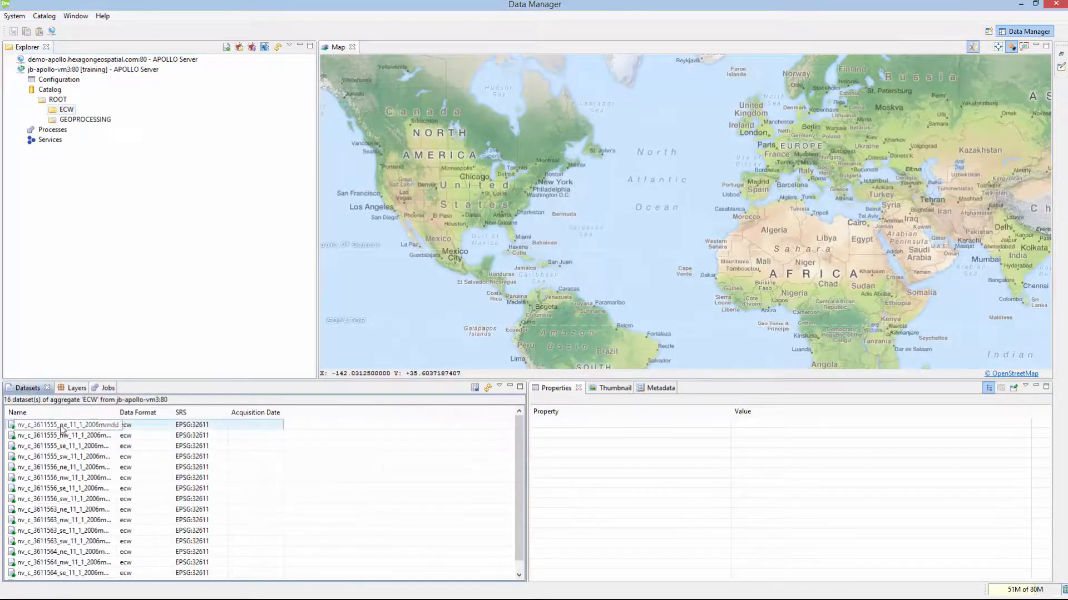
left_click(61, 428)
right_click(61, 428)
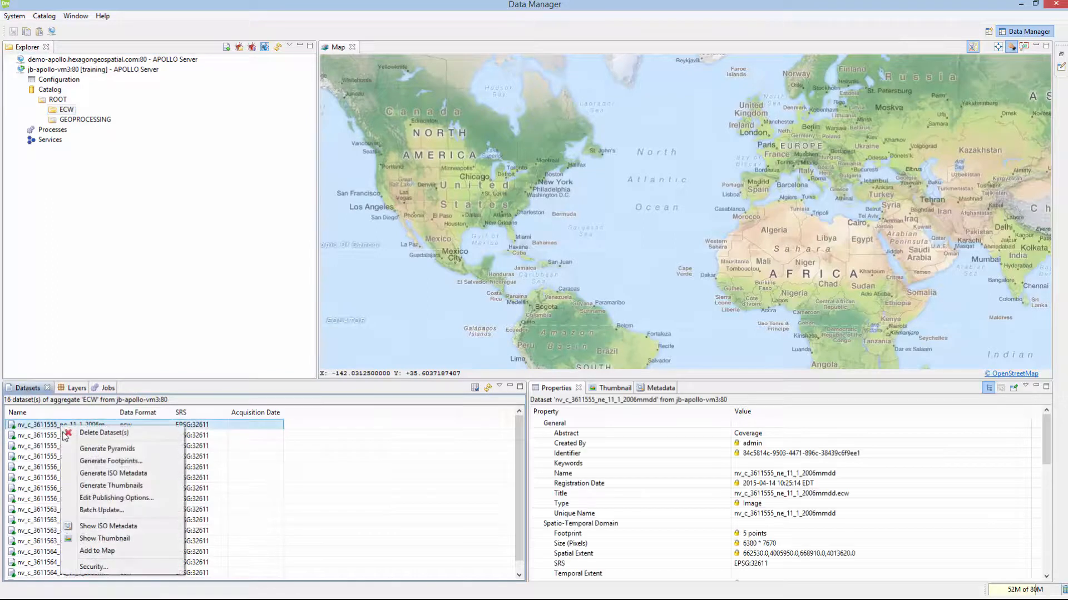
left_click(93, 567)
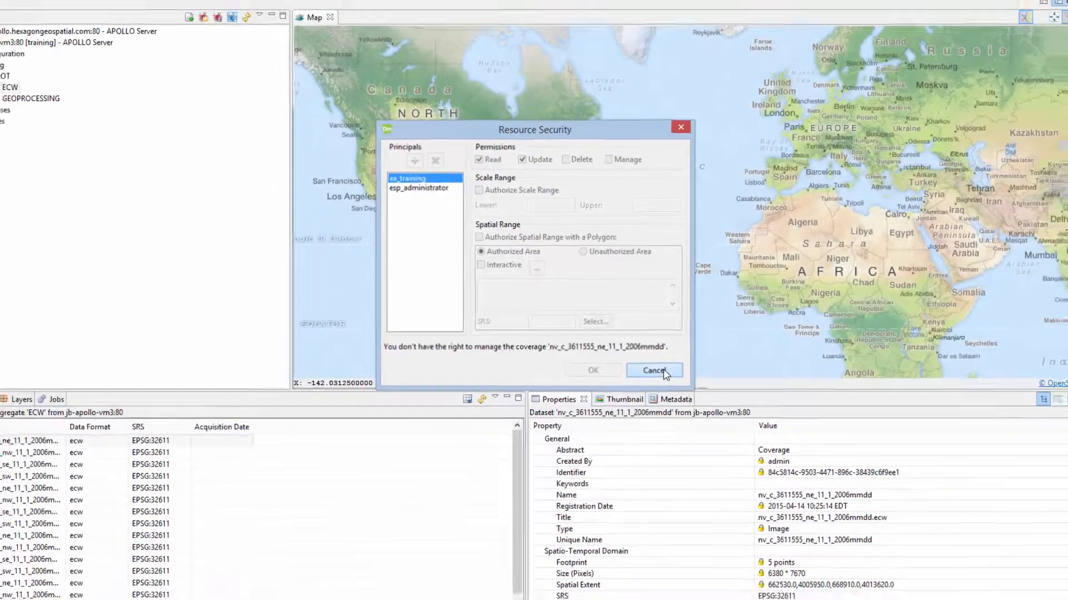
left_click(662, 374)
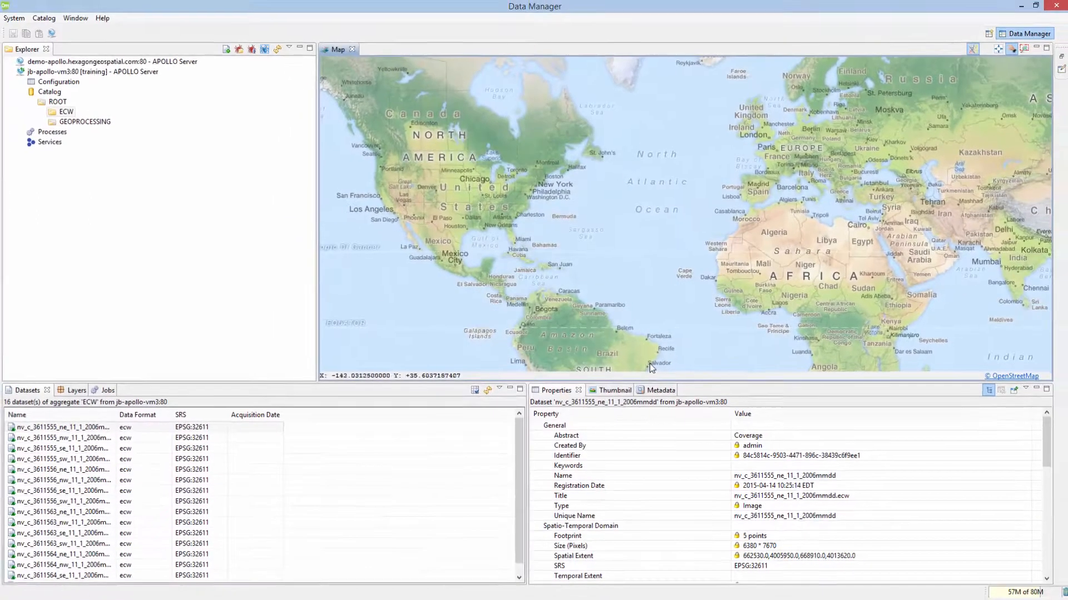
right_click(52, 112)
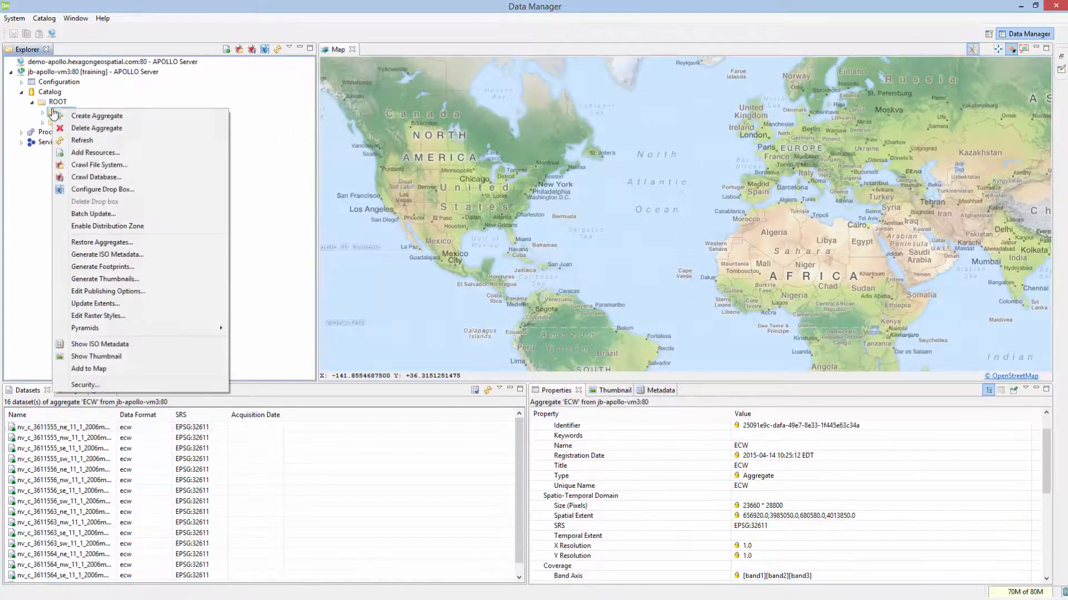
left_click(87, 129)
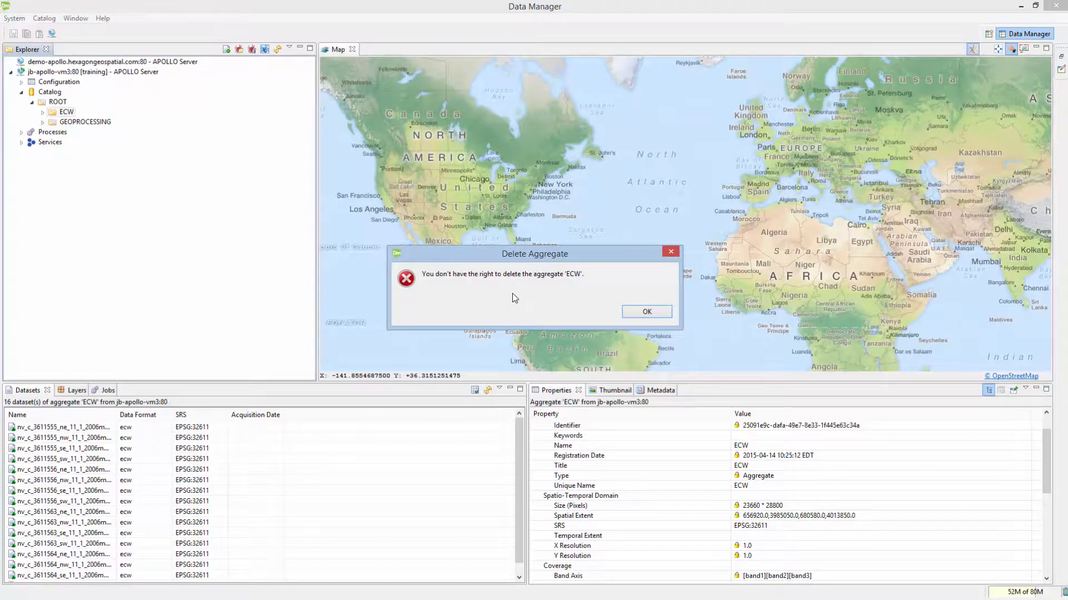
left_click(639, 315)
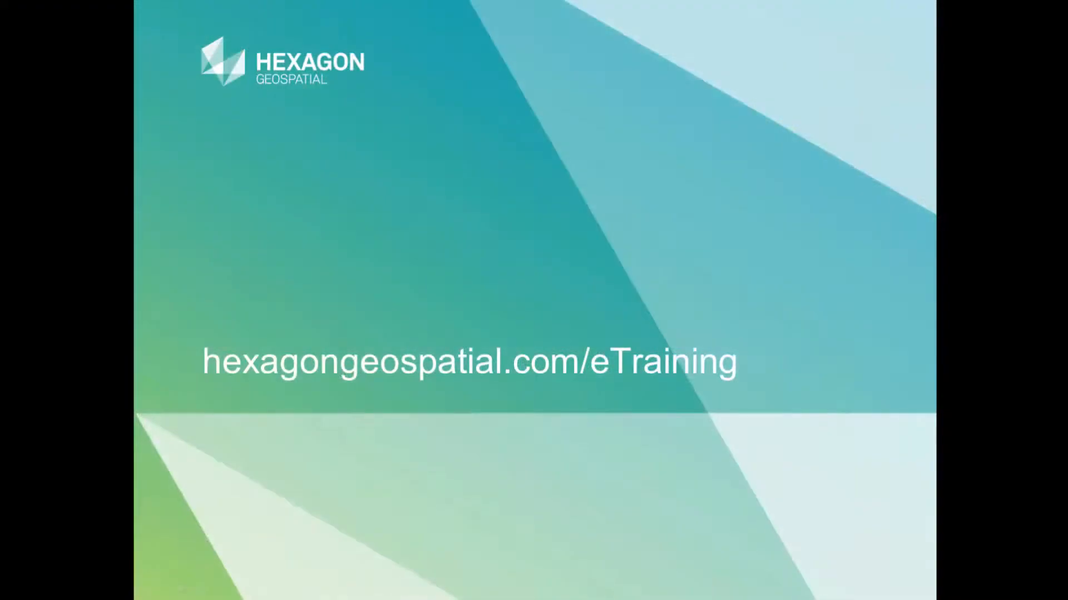